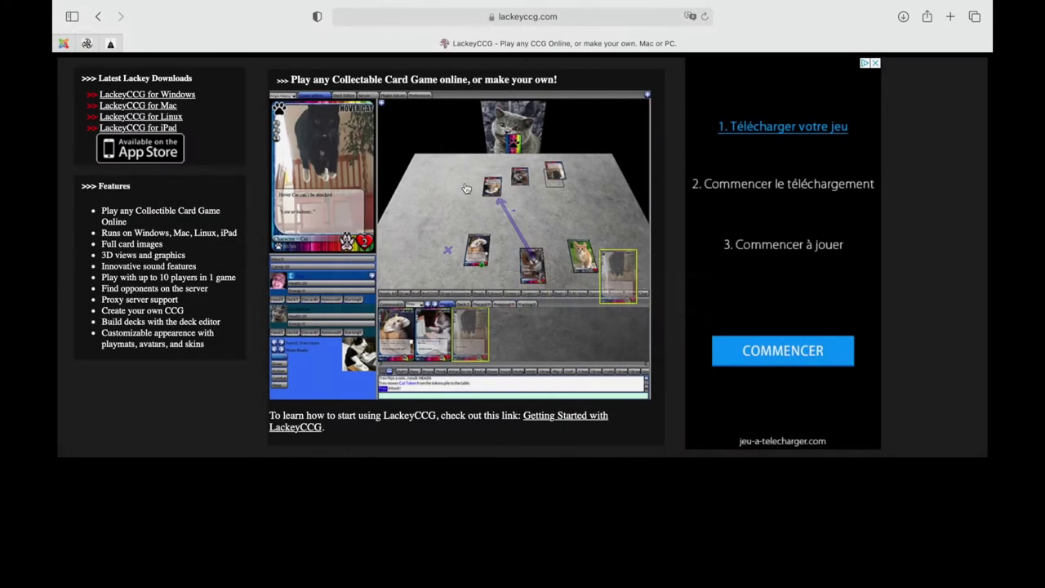
- Download LackeyCCG for Mac from lackeyccg.com and try launching the app from the LackeyCCG6 folder
left_click(172, 109)
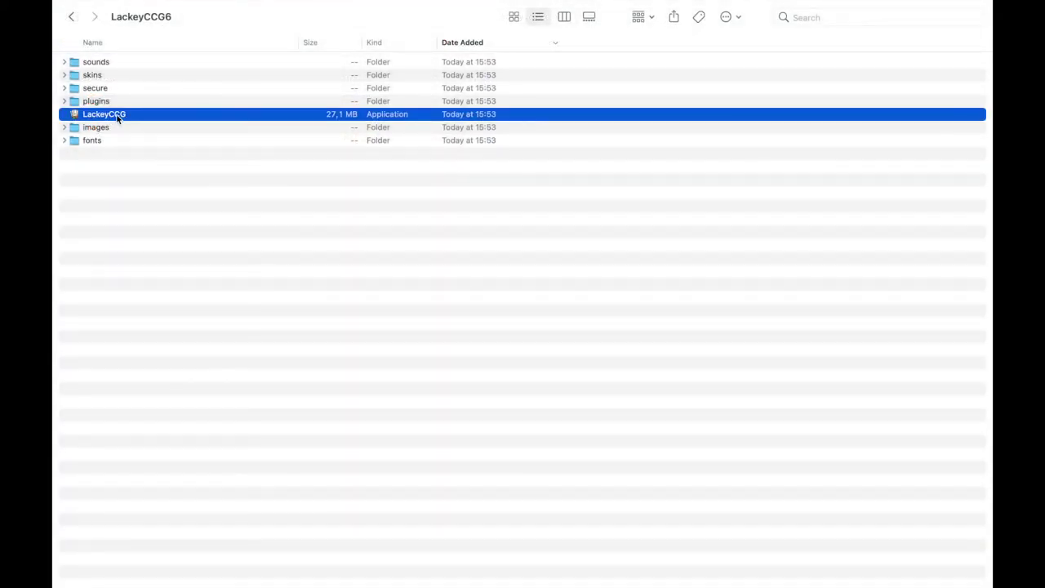
double_click(117, 115)
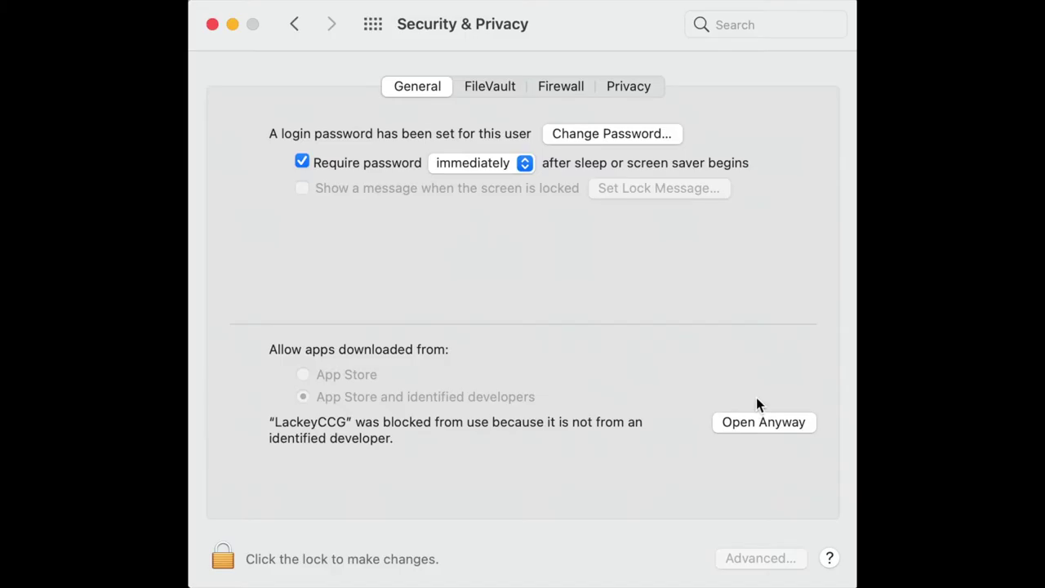
- Override the block with Open Anyway in Security & Privacy and confirm opening LackeyCCG
left_click(765, 428)
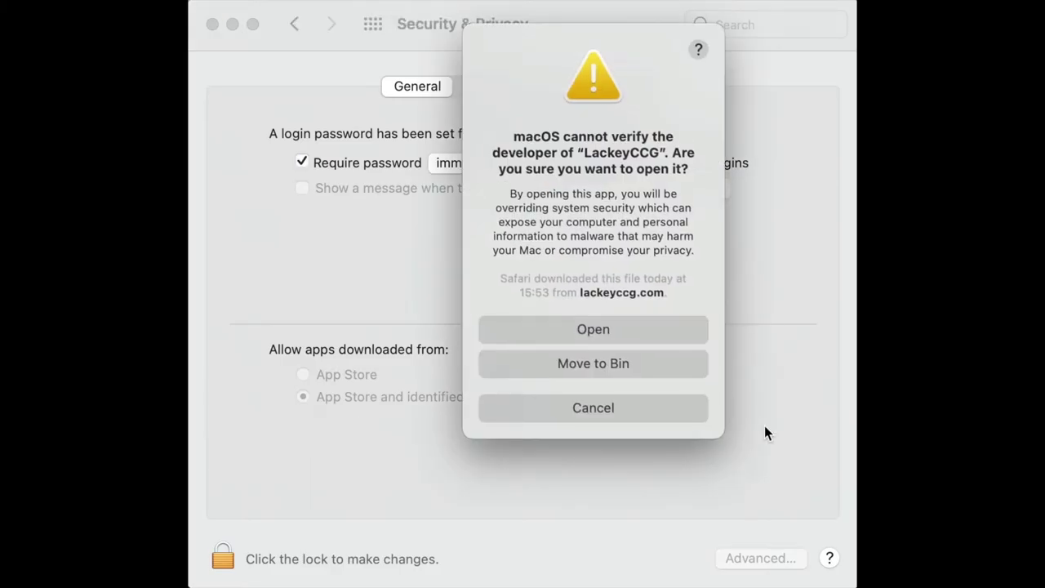
left_click(651, 331)
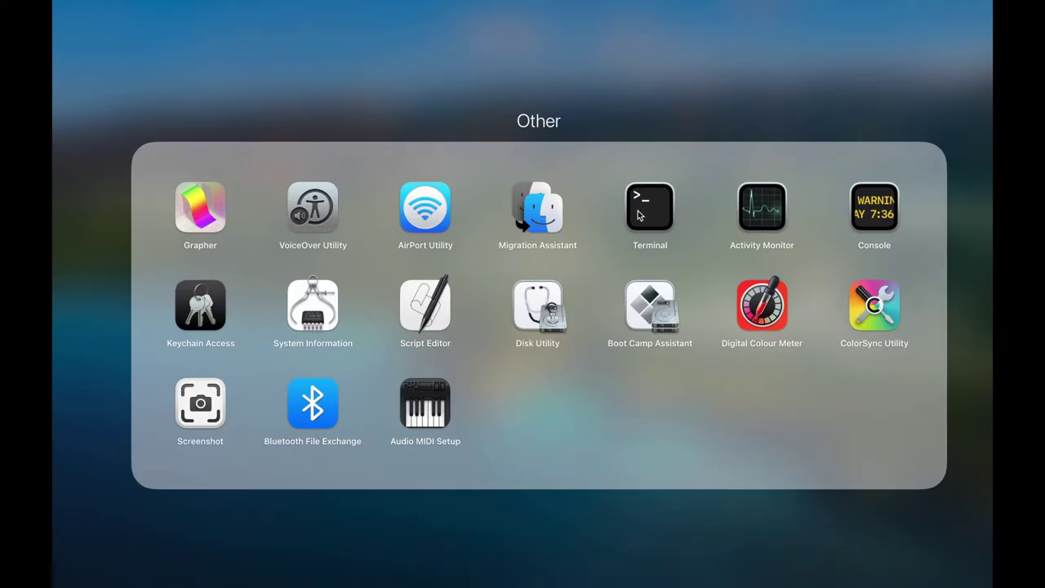
- Run 'xattr -dr com.apple.quarantine /Applications/LackeyCCG6' in Terminal, then select the LackeyCCG app
left_click(658, 210)
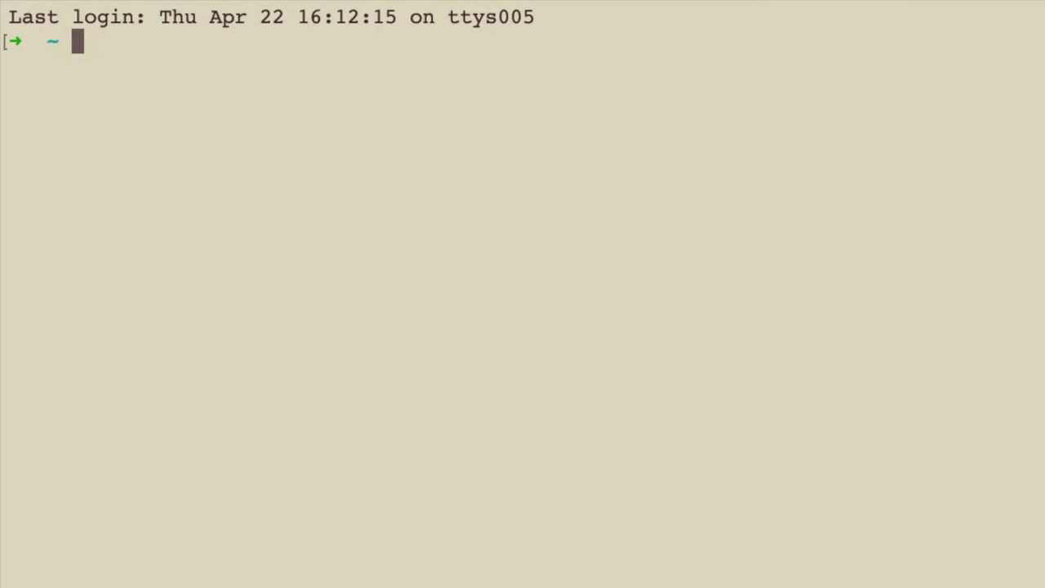
type("xattr -dr com.apple.quarantine /Applications/LackeyCCG")
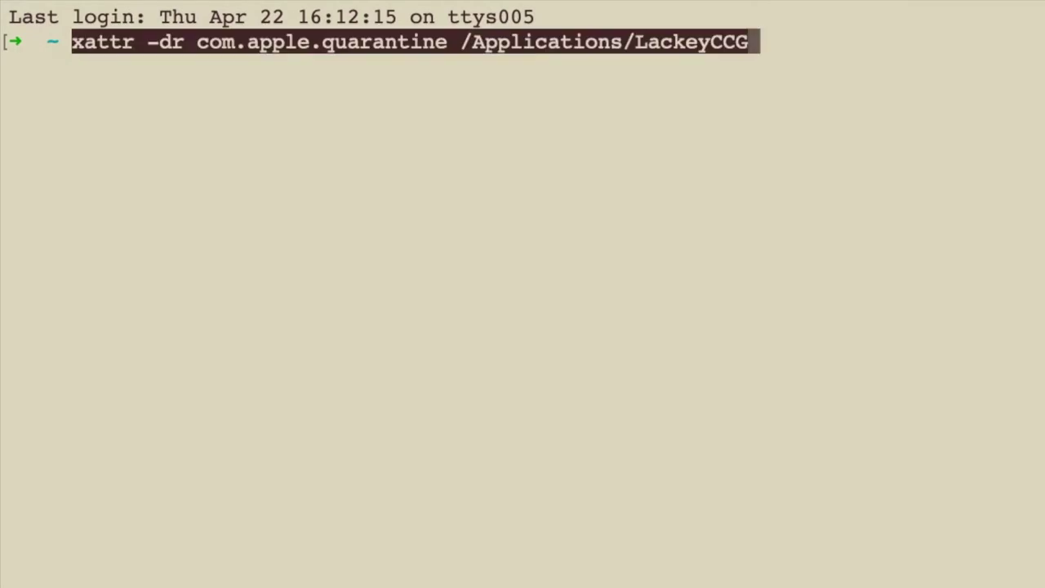
key("Tab")
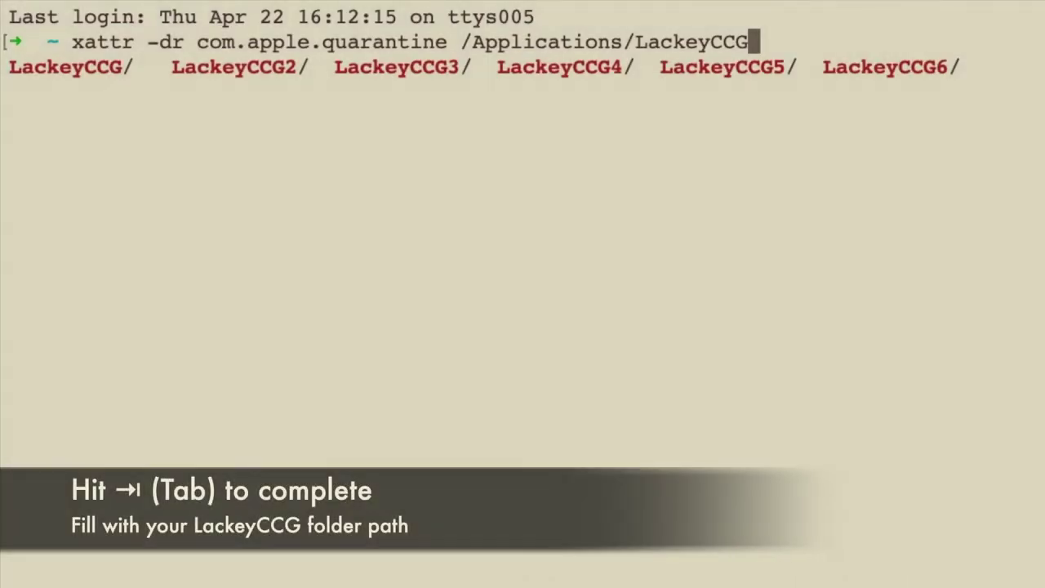
key("Tab")
key("Tab")
key("Tab")
key("Tab")
key("Tab")
key("Tab")
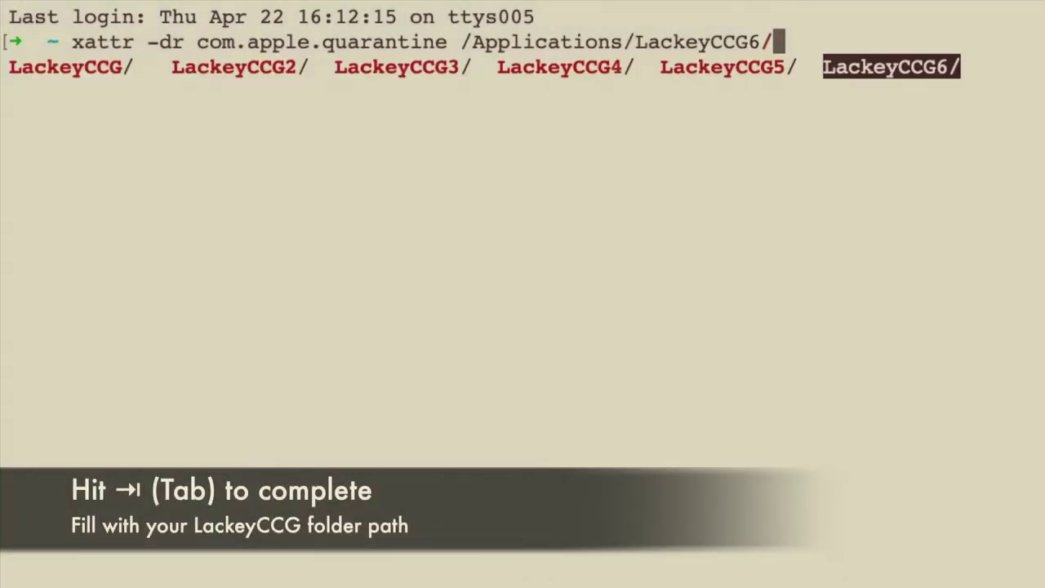
key("Return")
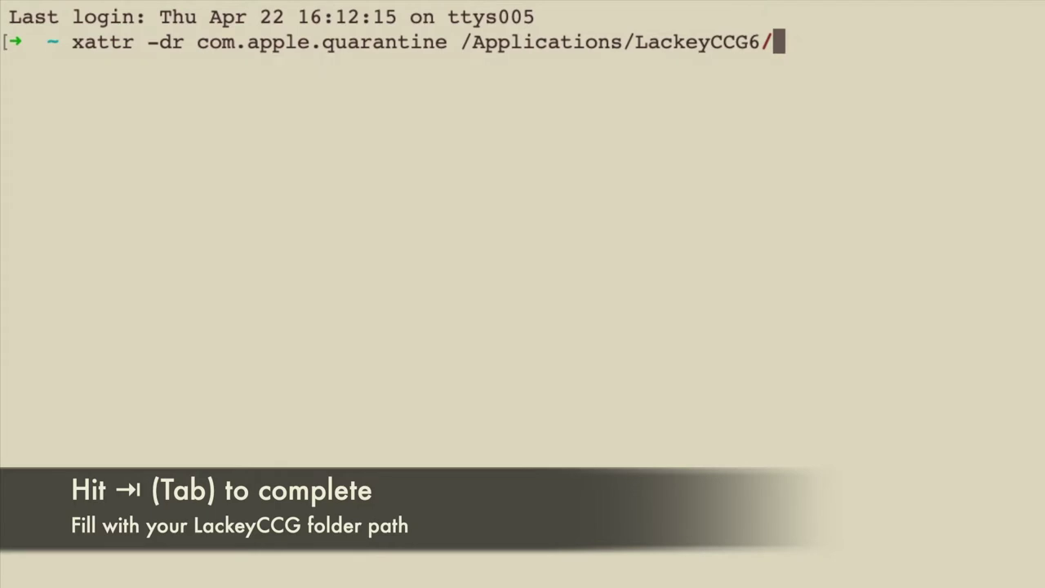
key("Return")
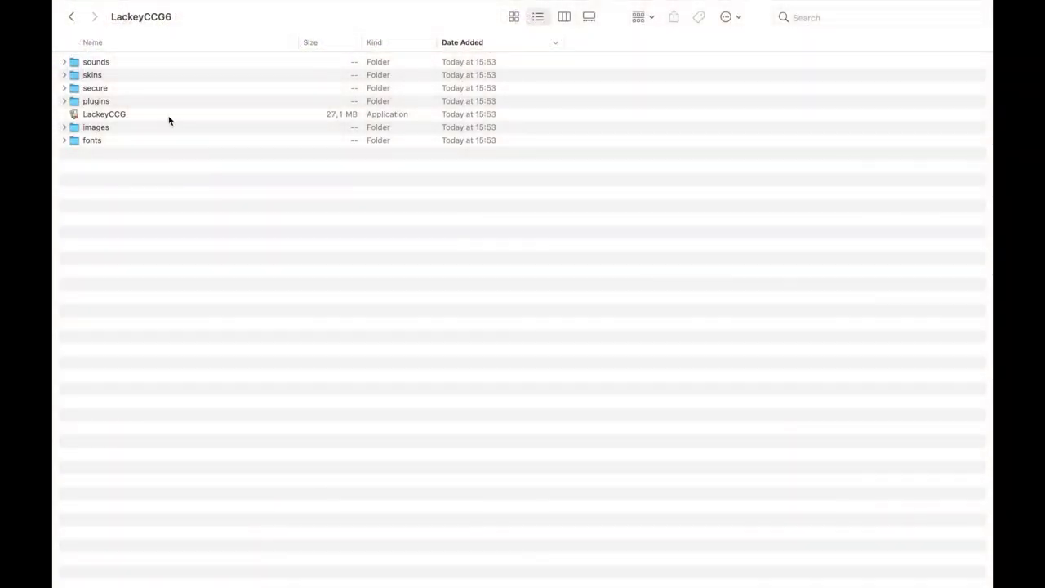
left_click(134, 114)
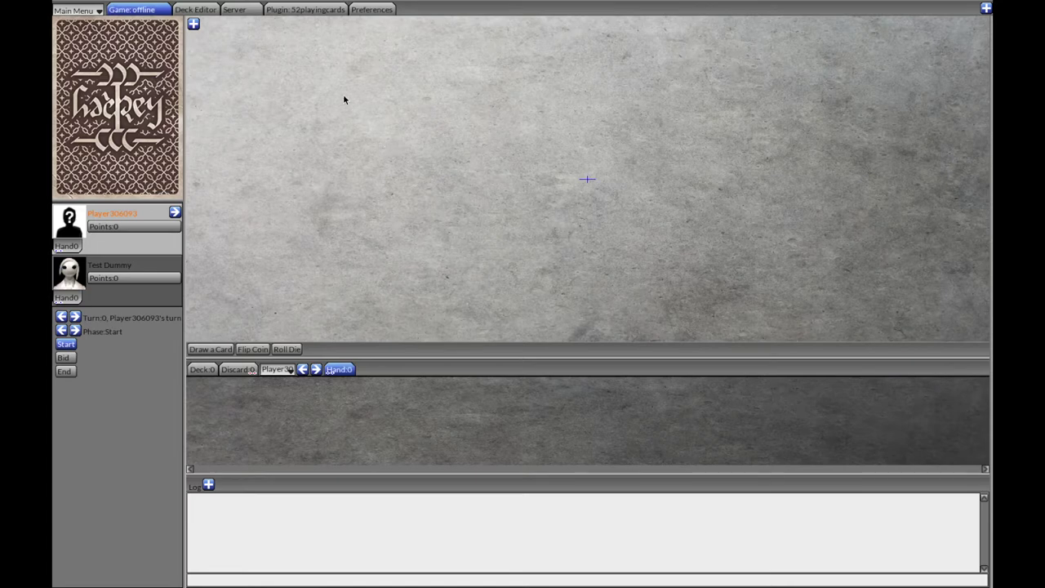
left_click(304, 10)
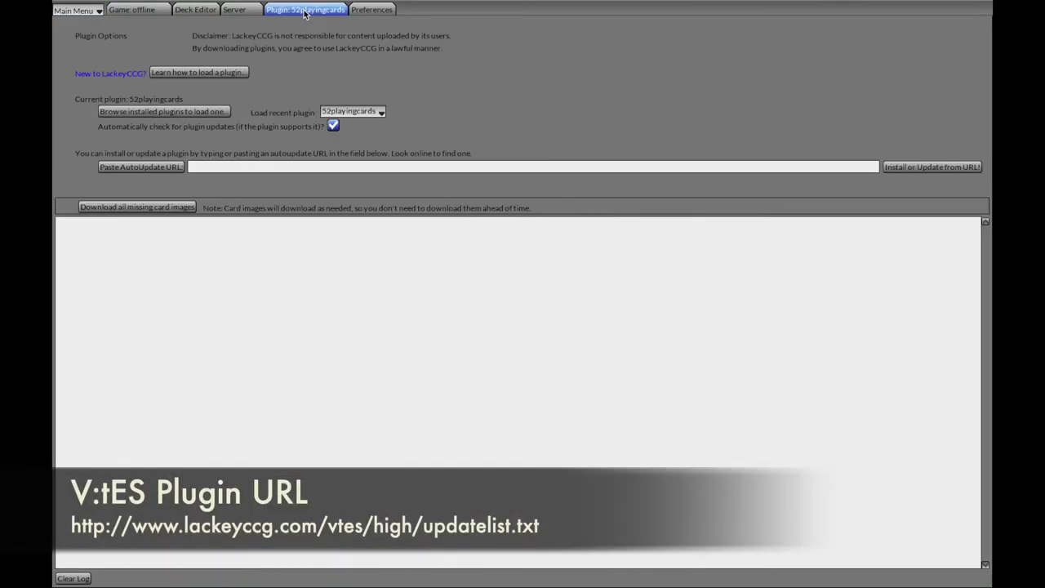
left_click(214, 171)
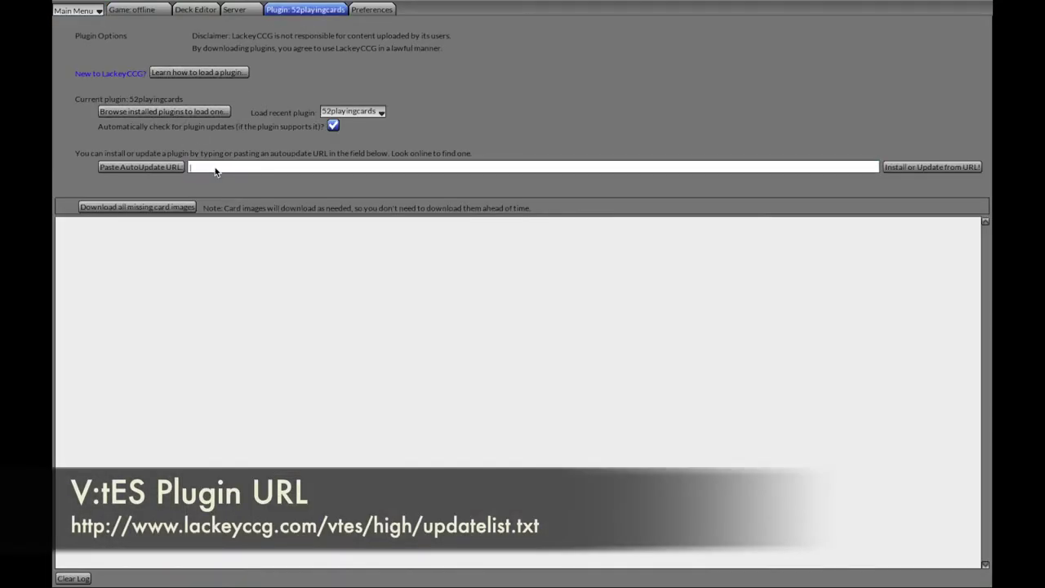
type("http://www.lackeyccg.com/vtes/high/updatelist.txt")
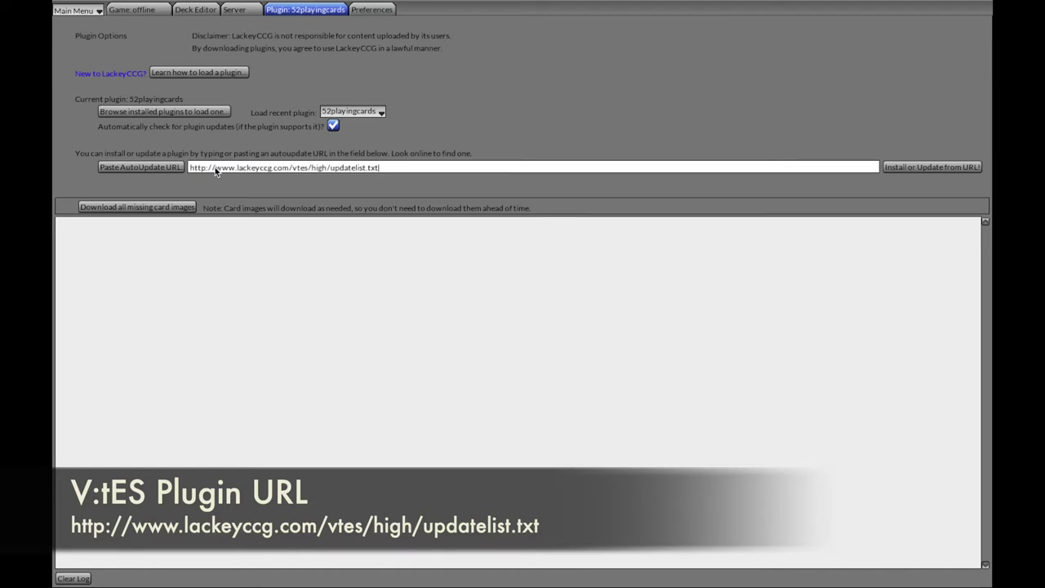
left_click(912, 168)
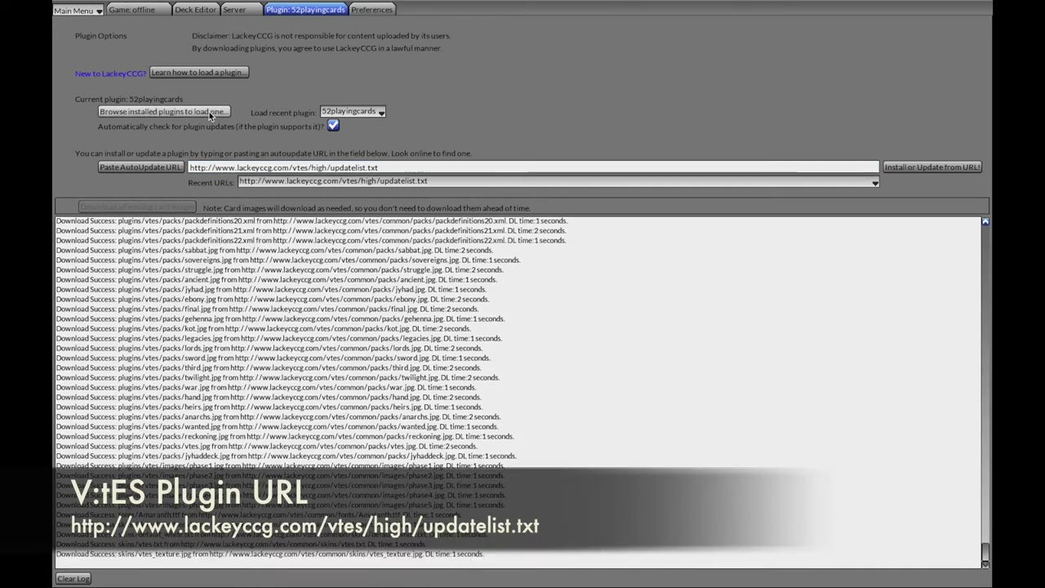
- Browse the installed plugins and choose the vtes folder to load it
left_click(209, 112)
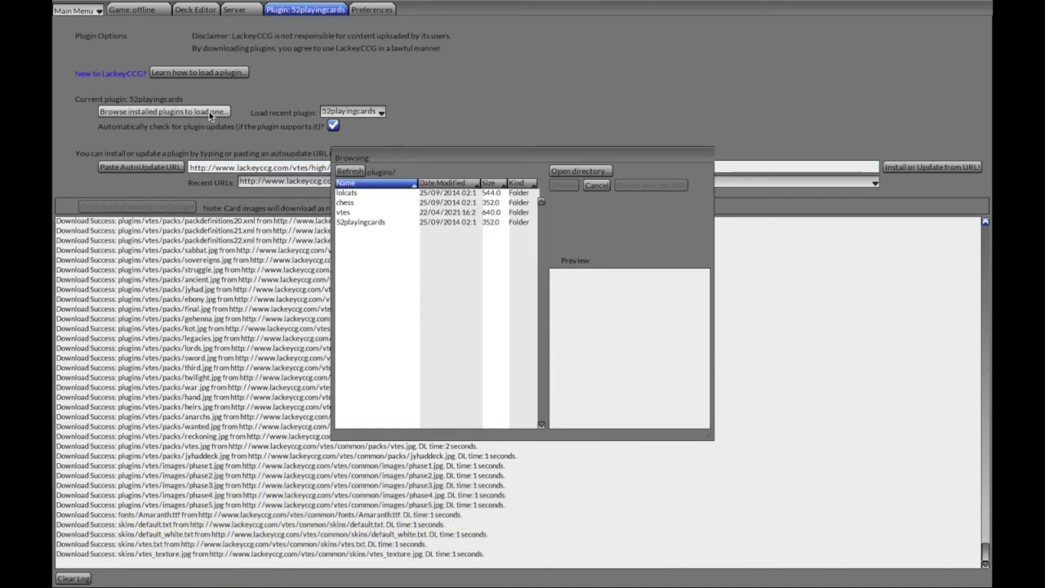
left_click(366, 214)
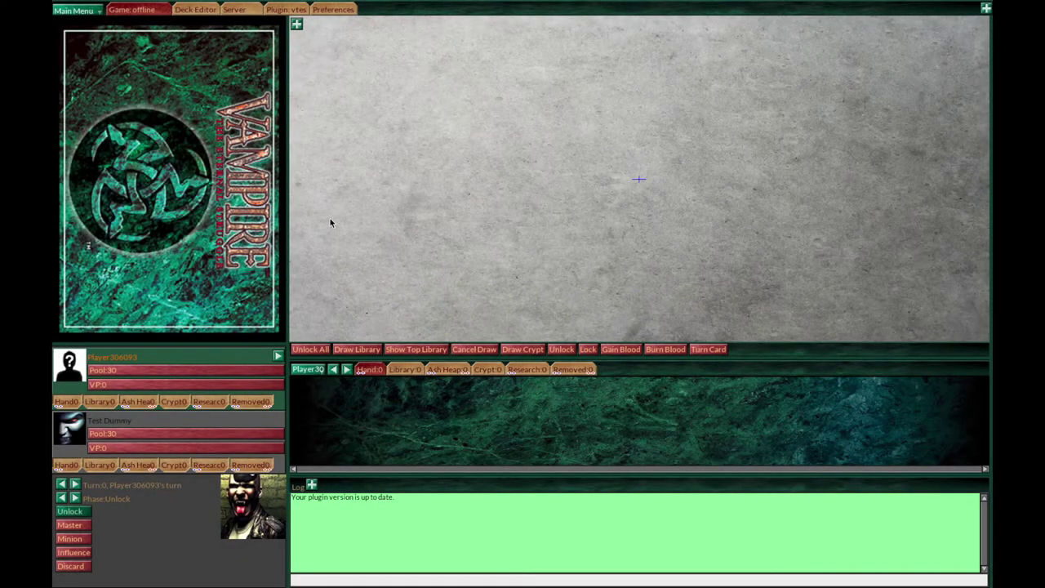
- Replace the Player Name in Player Profile with a new name, start browsing avatars, and go to Finder
left_click(335, 9)
left_click_drag(234, 69, 132, 67)
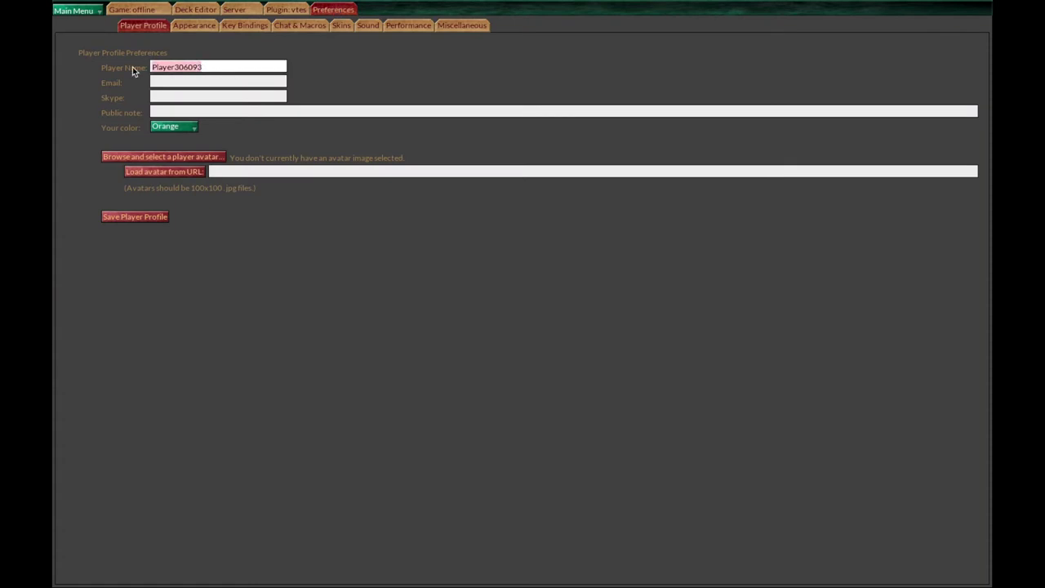
type("Phoenix6")
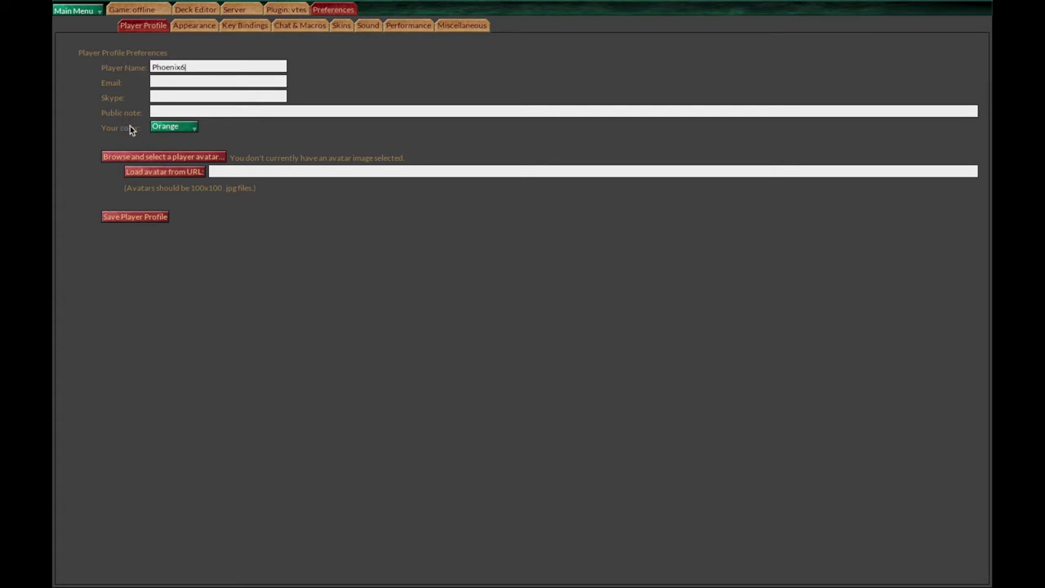
left_click(178, 157)
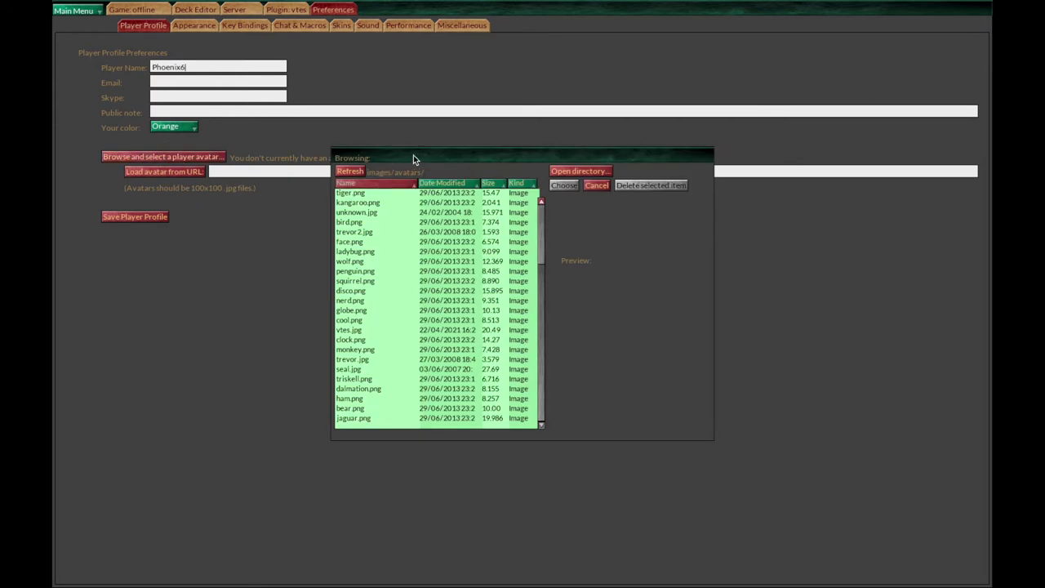
key("ctrl+Left")
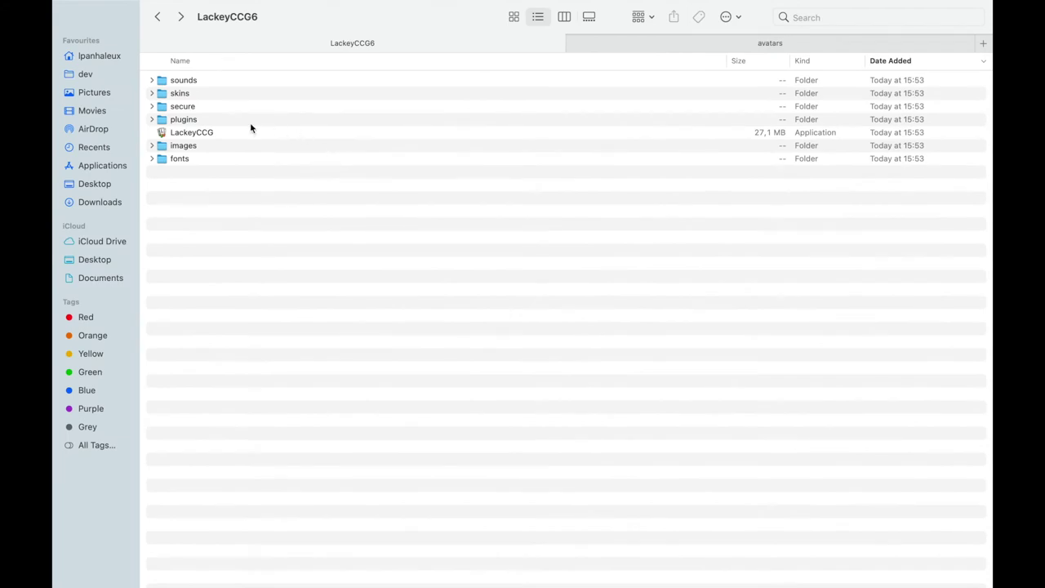
- Find phoenix-square in images > avatars and check Get Info shows a 100×100, 24 KB JPEG
left_click(189, 150)
double_click(188, 149)
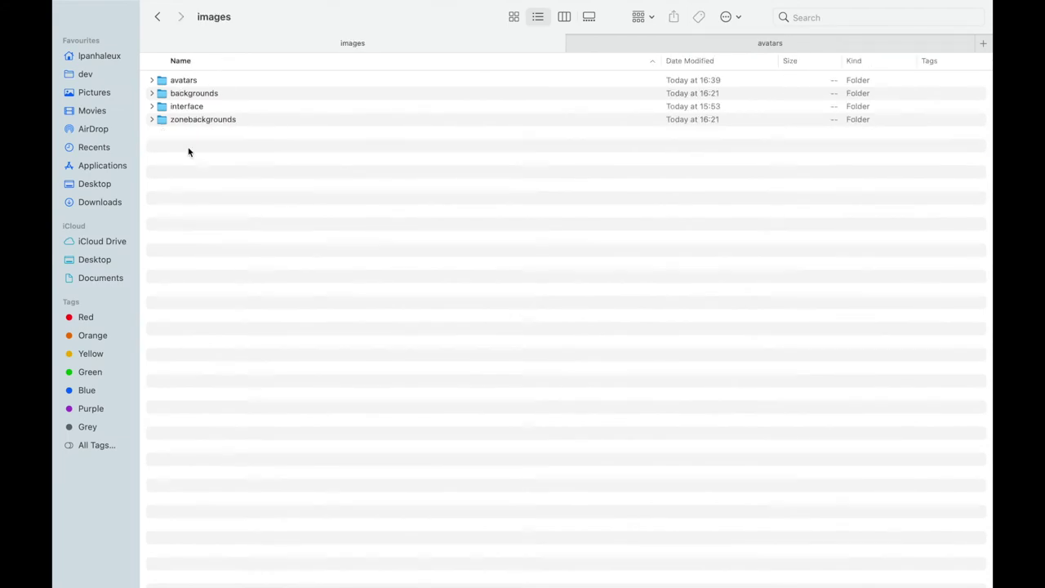
double_click(195, 77)
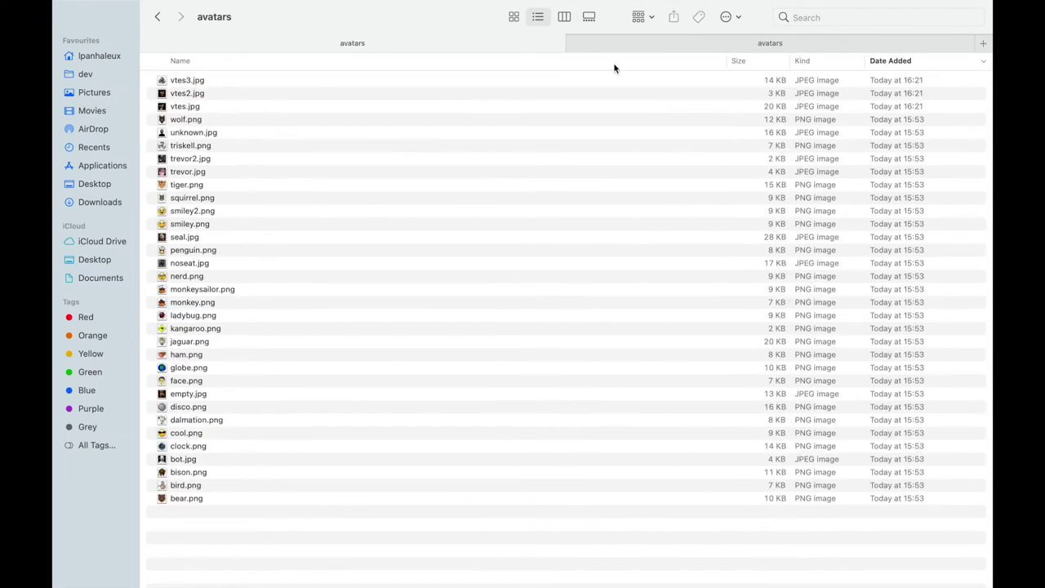
left_click(662, 41)
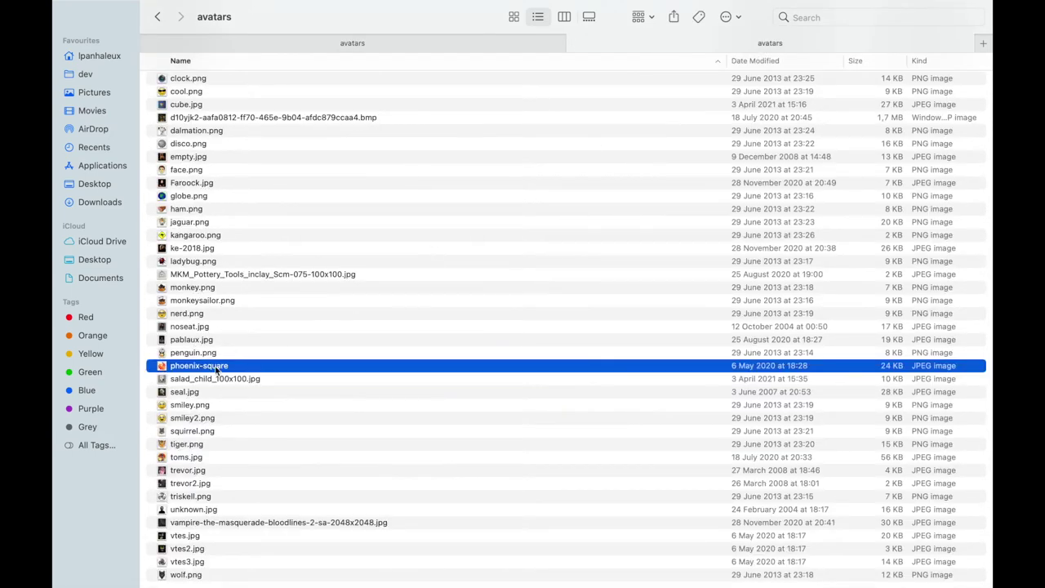
left_click(208, 380)
left_click(214, 370)
key("super+i")
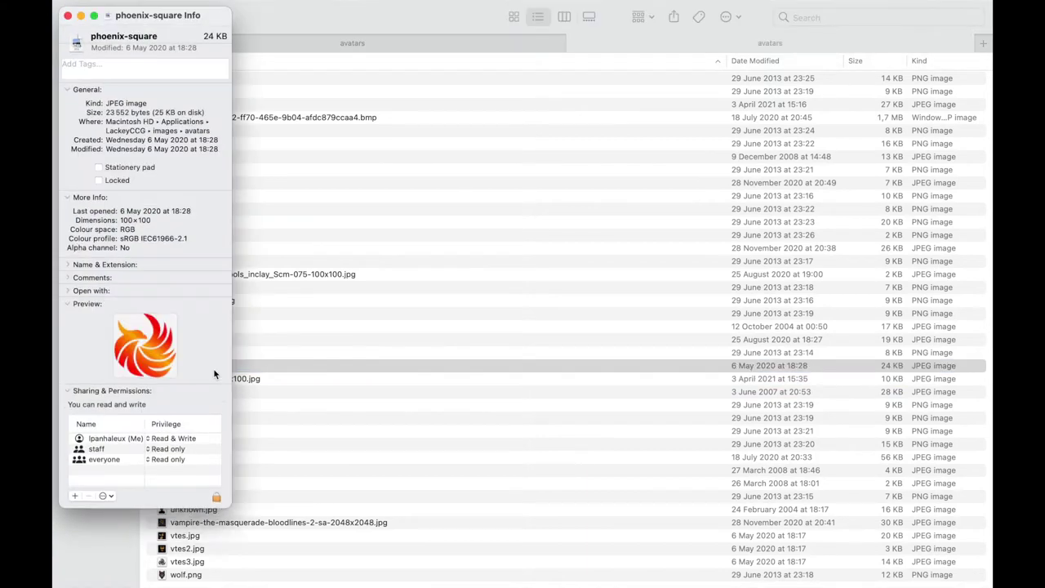
double_click(165, 219)
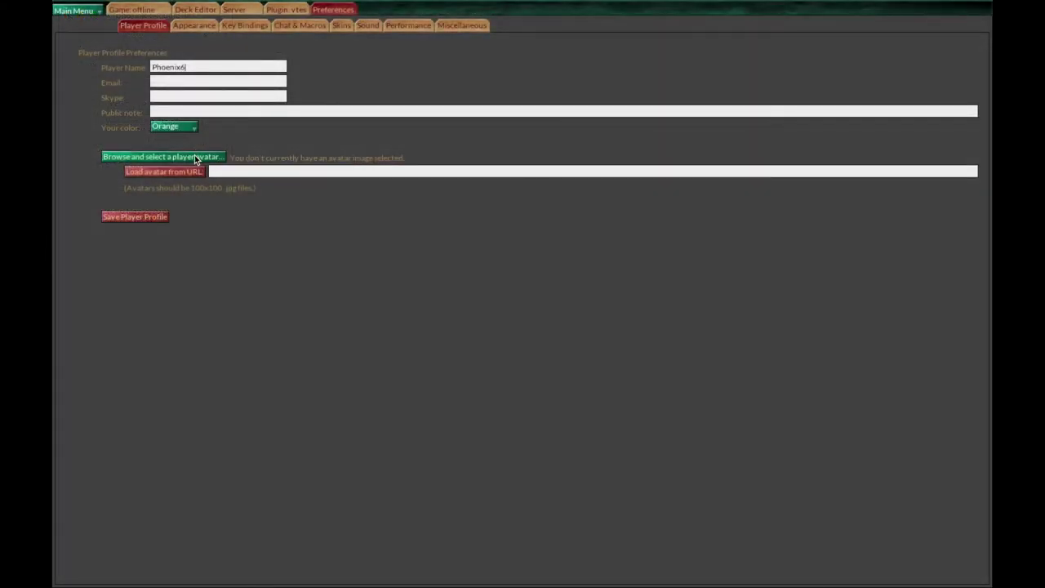
- Choose phoenix-square.jpg in the avatar browser as the player avatar
left_click(198, 158)
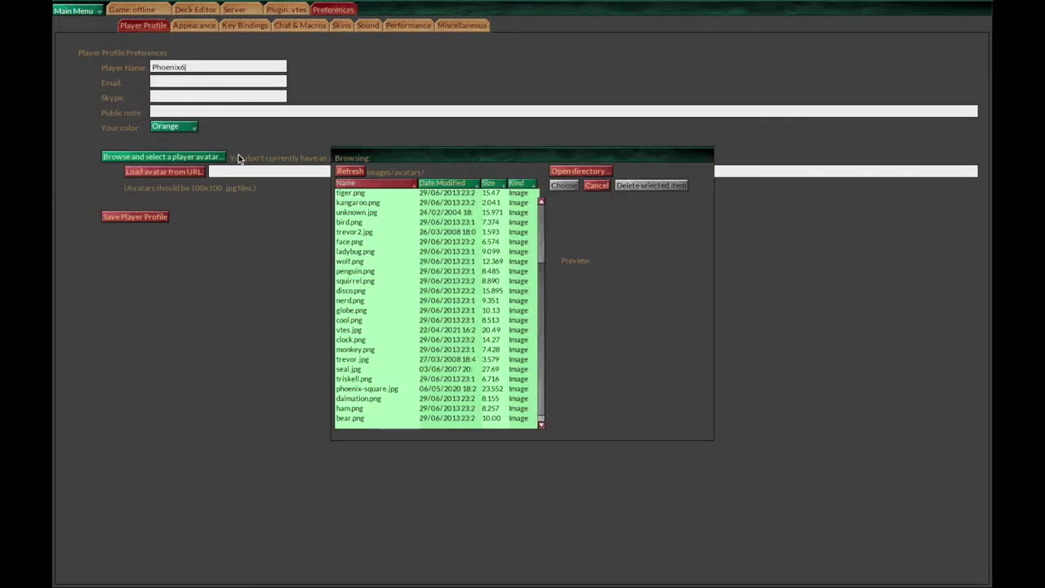
scroll(376, 262, "down", 1)
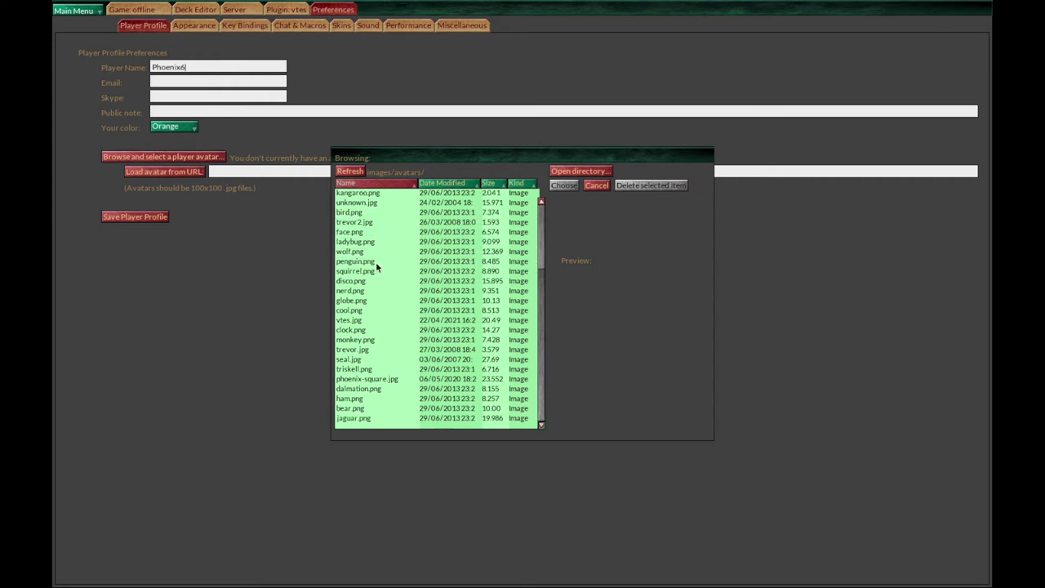
left_click(376, 382)
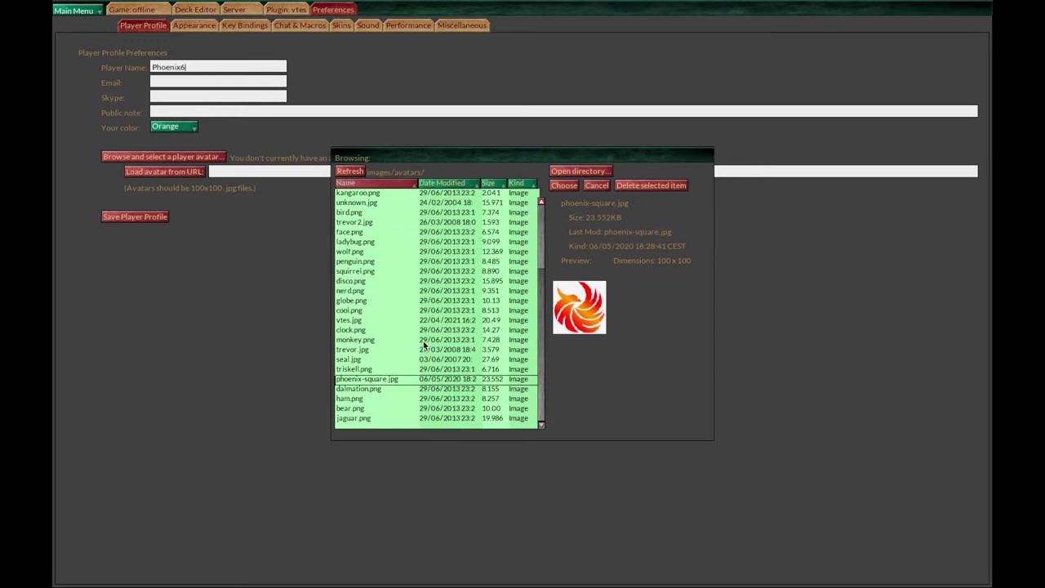
left_click(565, 186)
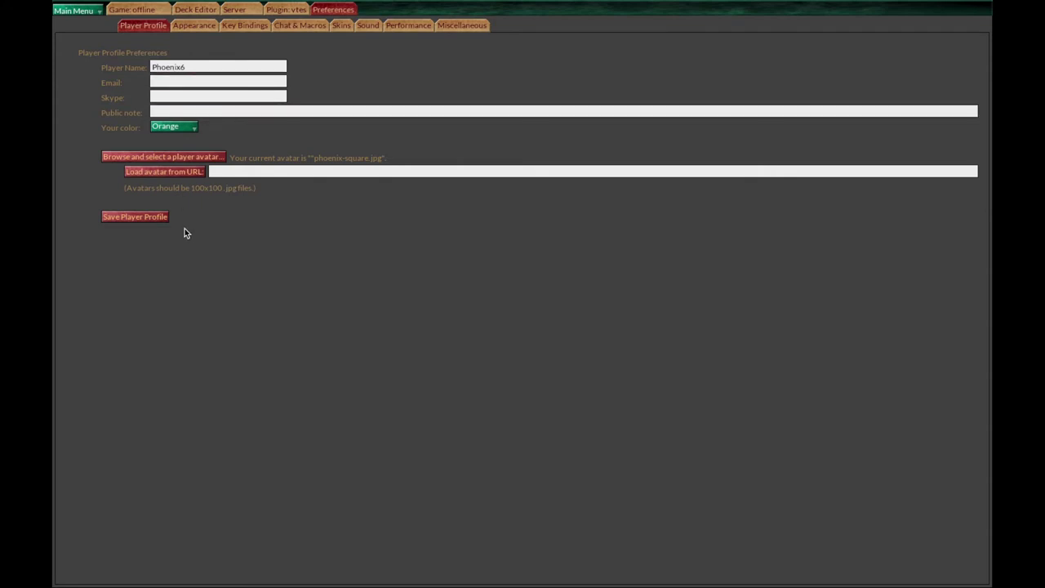
- Preview the default, felt and vtesbackground.jpg images and set vtesbackground.jpg as the table playmat
left_click(201, 33)
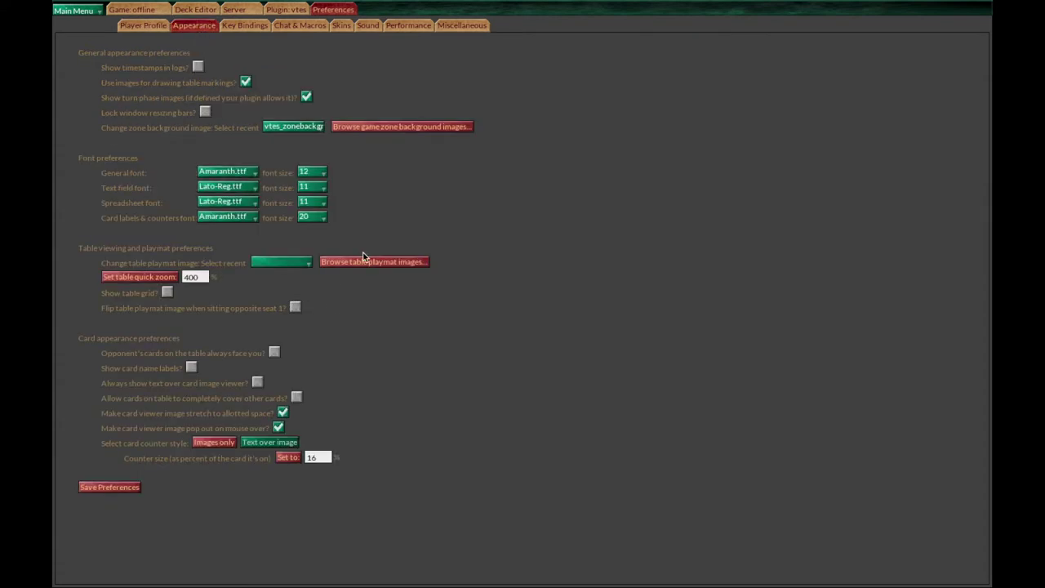
left_click(394, 259)
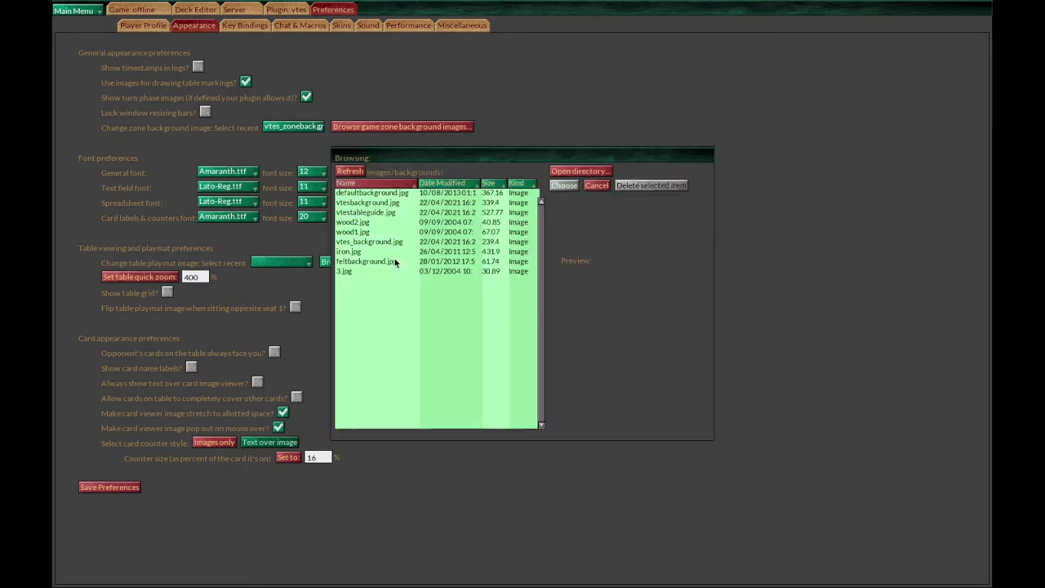
left_click(407, 193)
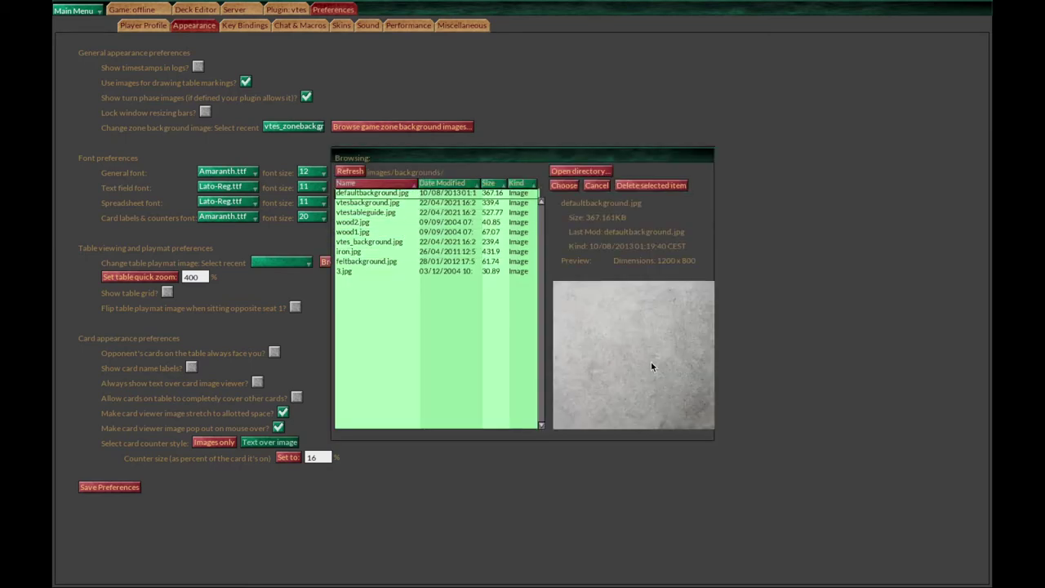
left_click(386, 204)
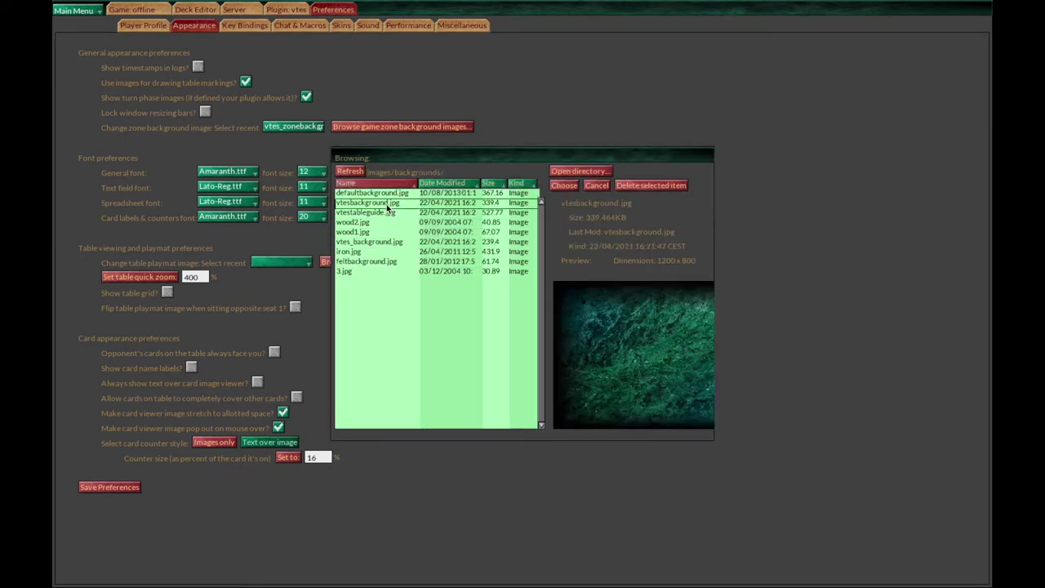
left_click(415, 262)
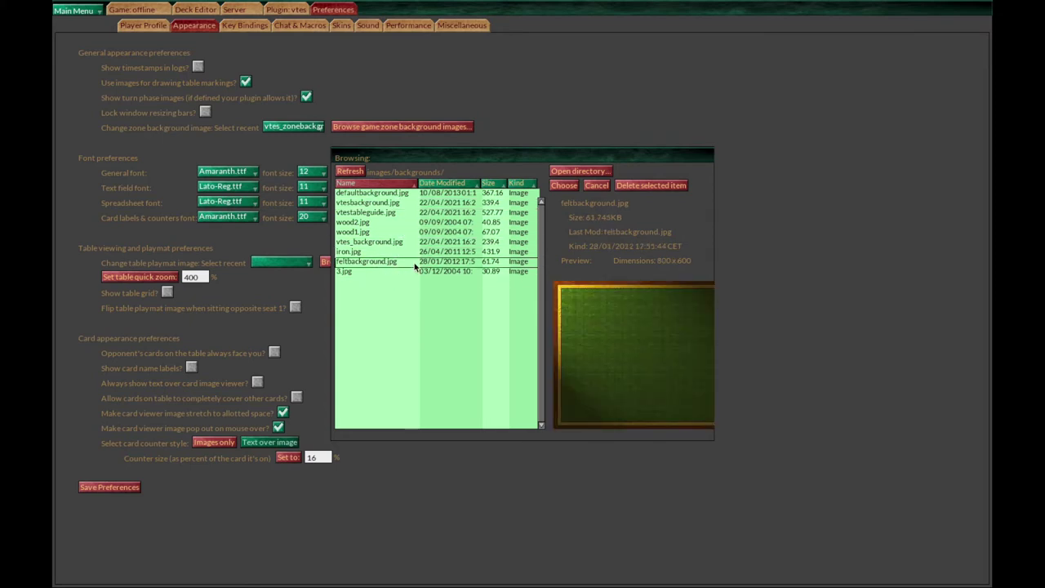
left_click(389, 204)
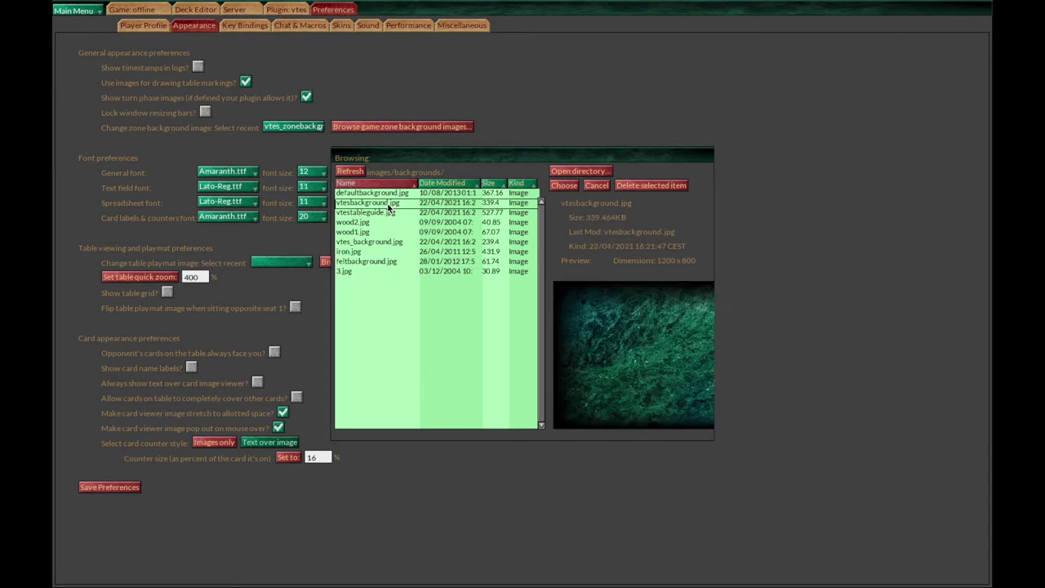
left_click(564, 187)
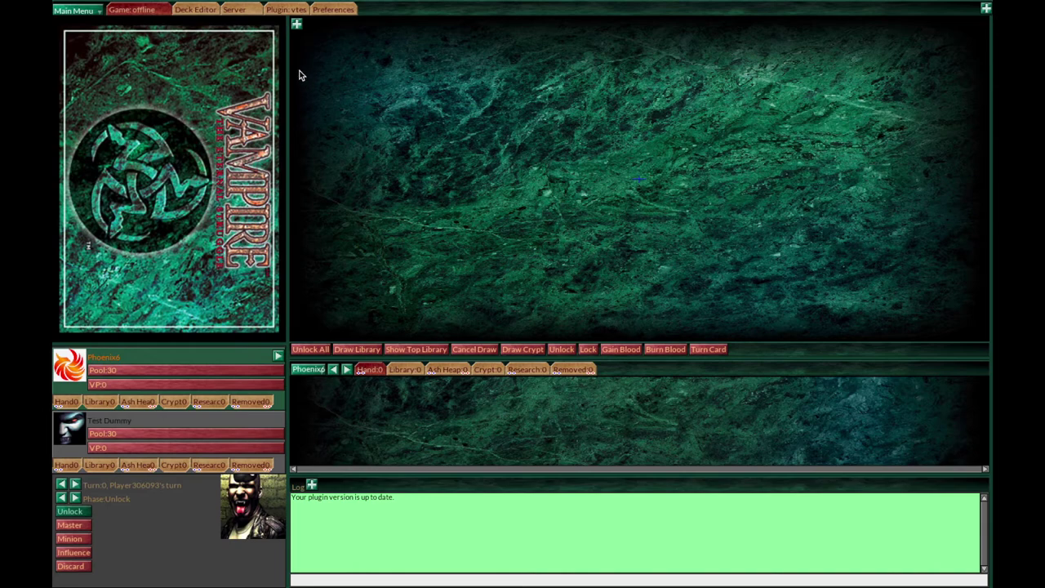
left_click(334, 10)
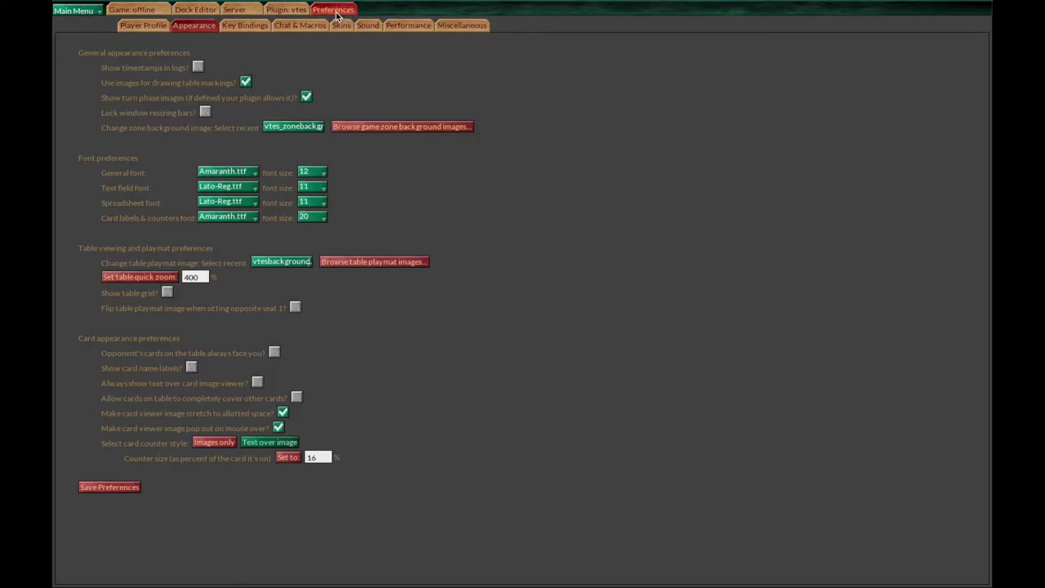
- Bind Gain/Burn Life to Ctrl+Alt+=/-, Orange Counter ±1 to Ctrl+Shift+Alt+=/-, and Take Control to Ctrl+C
left_click(245, 25)
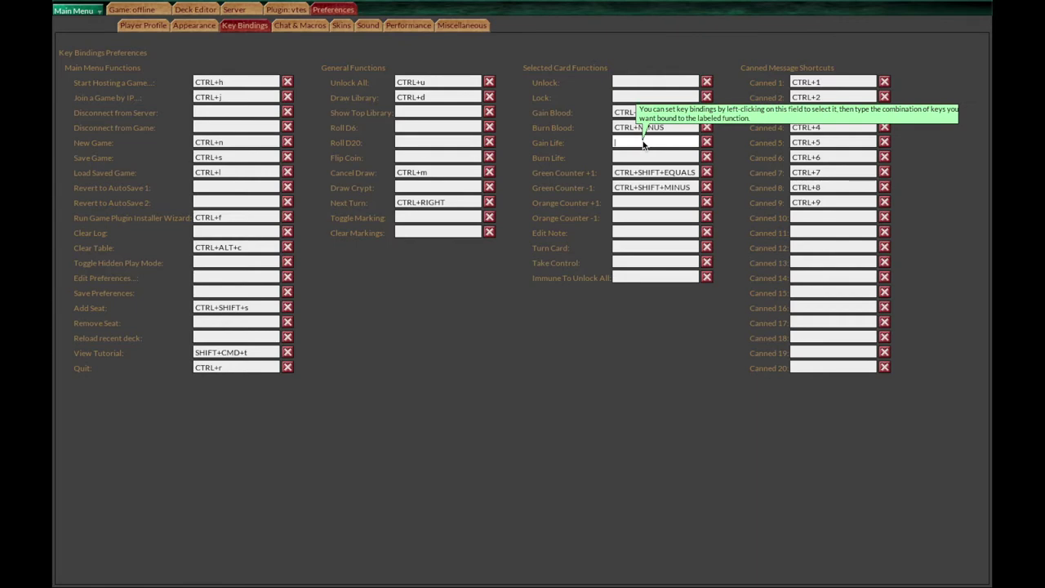
key("ctrl+alt+equal")
left_click(643, 158)
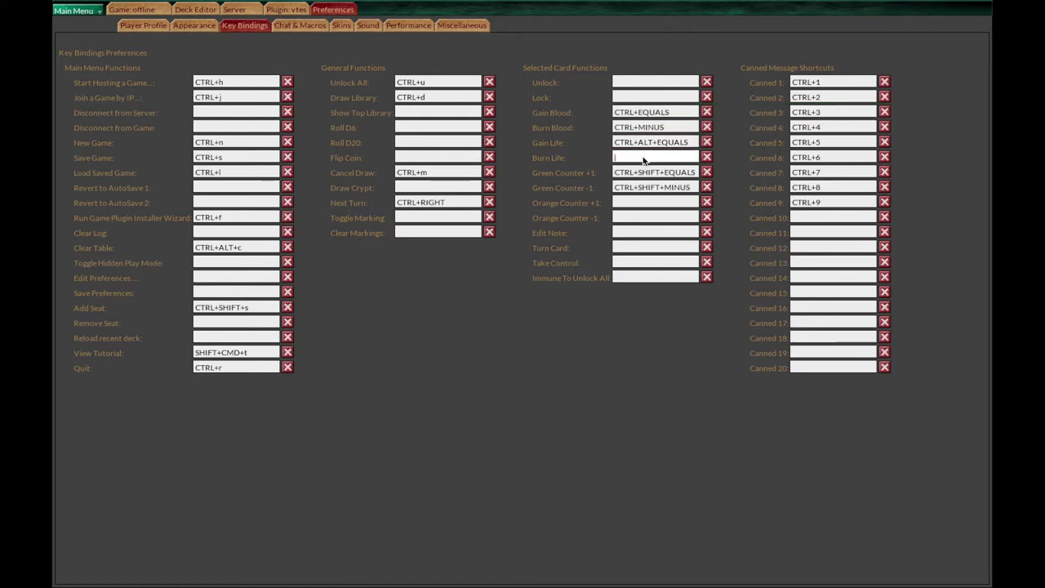
key("ctrl+alt+minus")
left_click(643, 204)
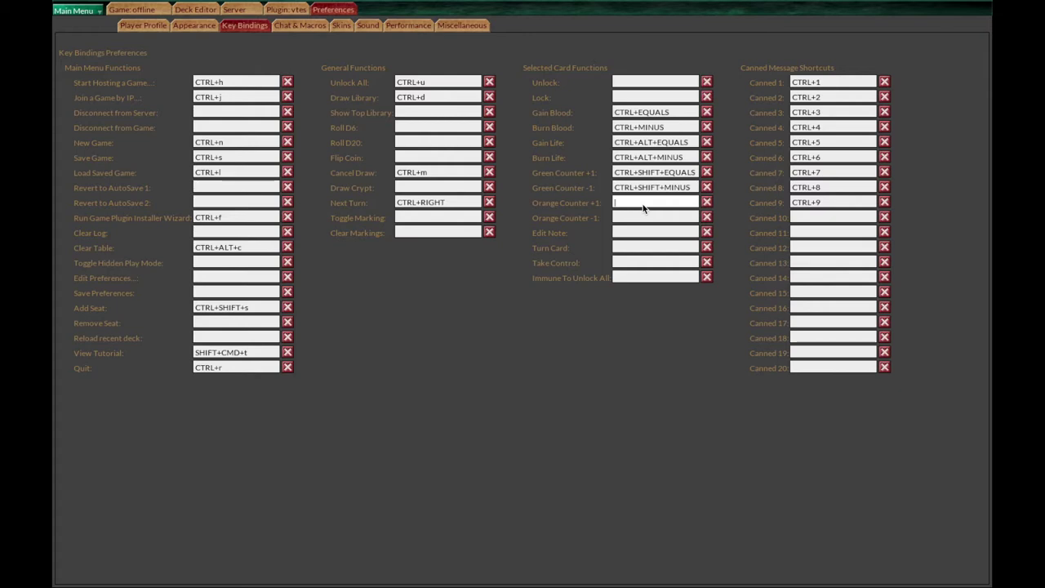
key("ctrl+shift+alt+equal")
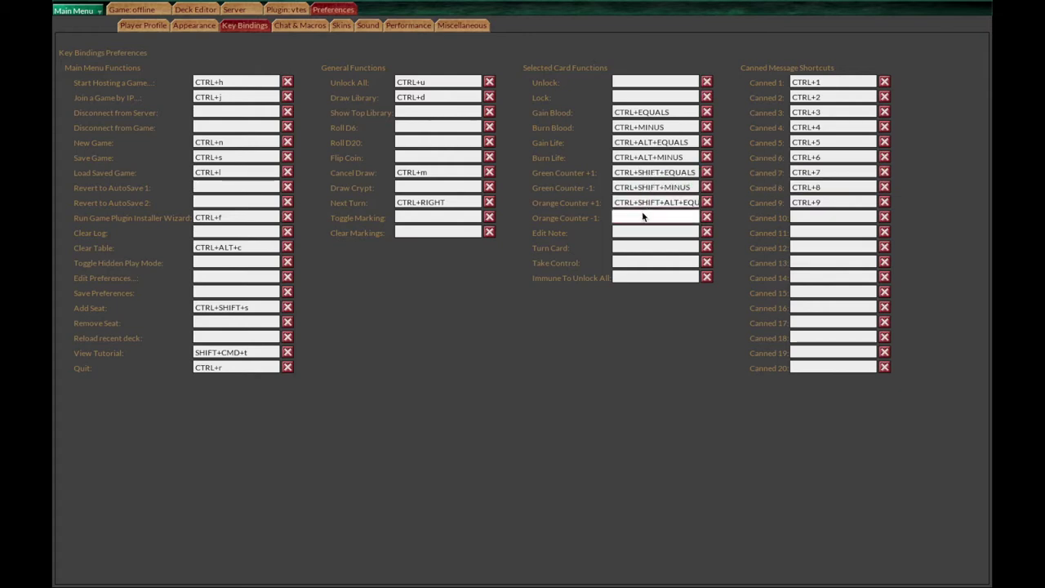
left_click(642, 218)
key("ctrl+shift+alt+minus")
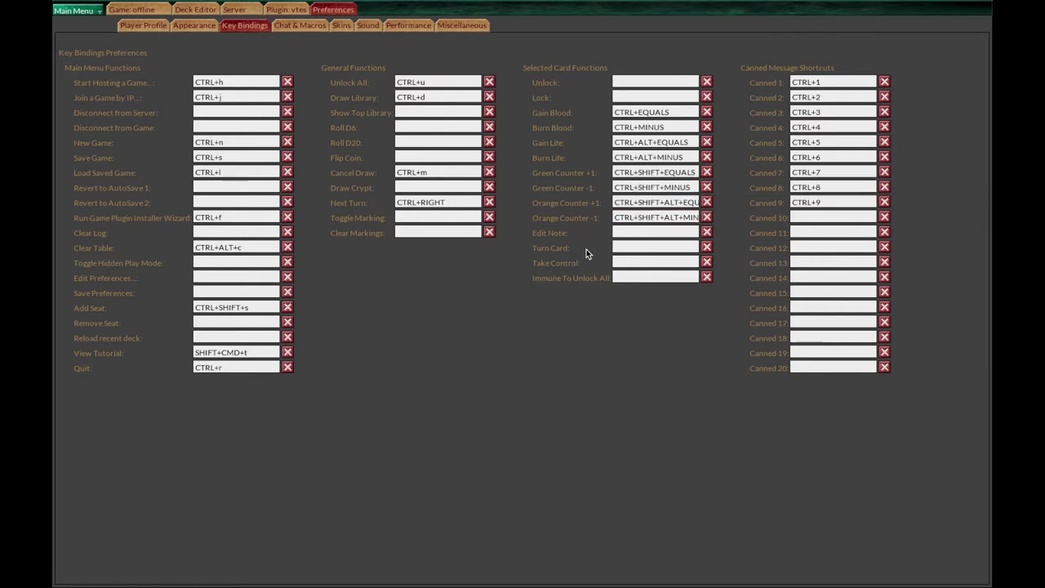
left_click(623, 265)
key("ctrl+c")
- Mute the Welcome, Reveal Zone and Conceal Zone sounds and turn off spoken card names
left_click(365, 25)
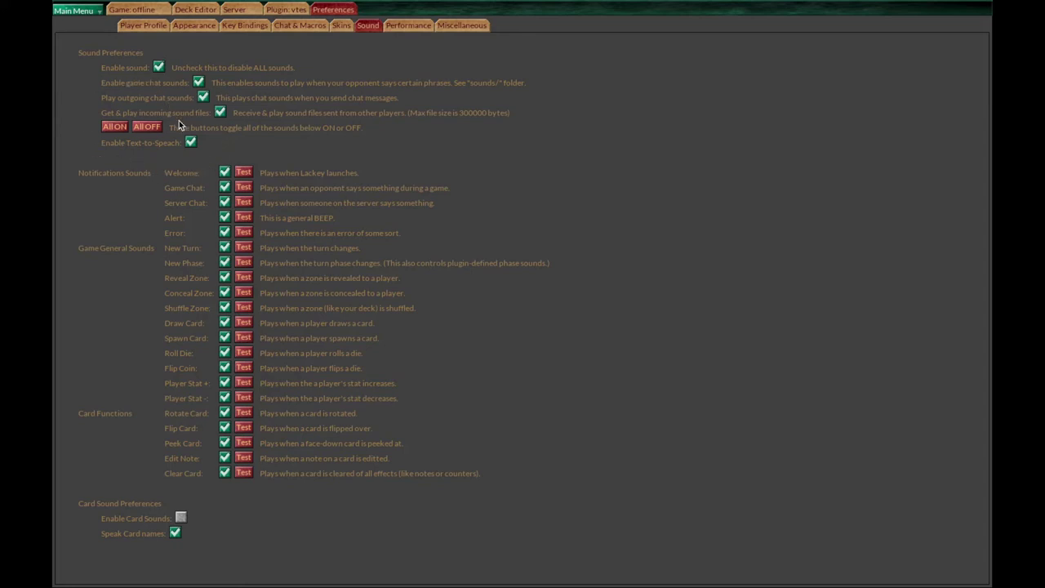
left_click(224, 173)
left_click(224, 279)
left_click(225, 294)
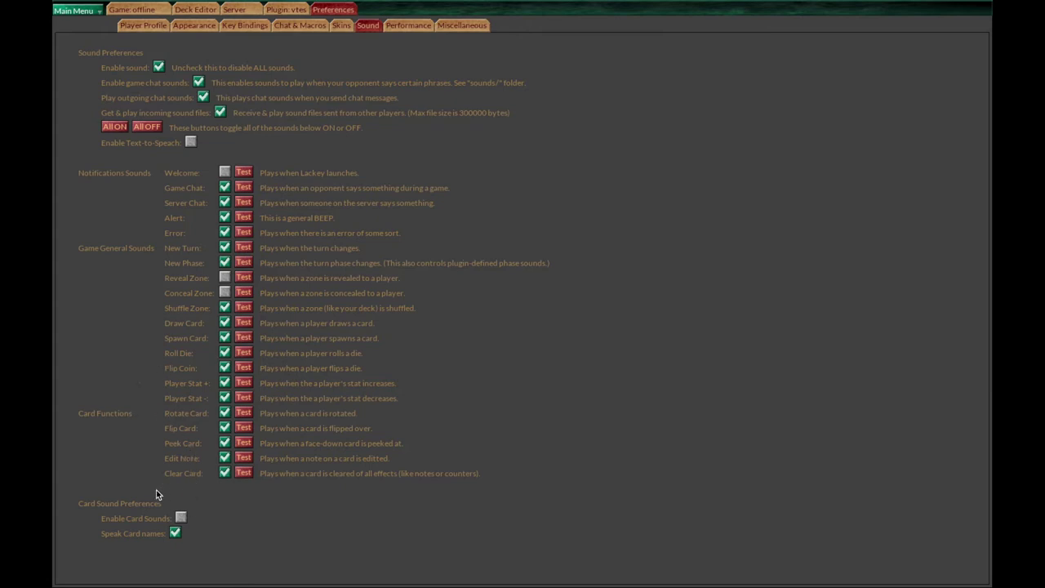
left_click(174, 533)
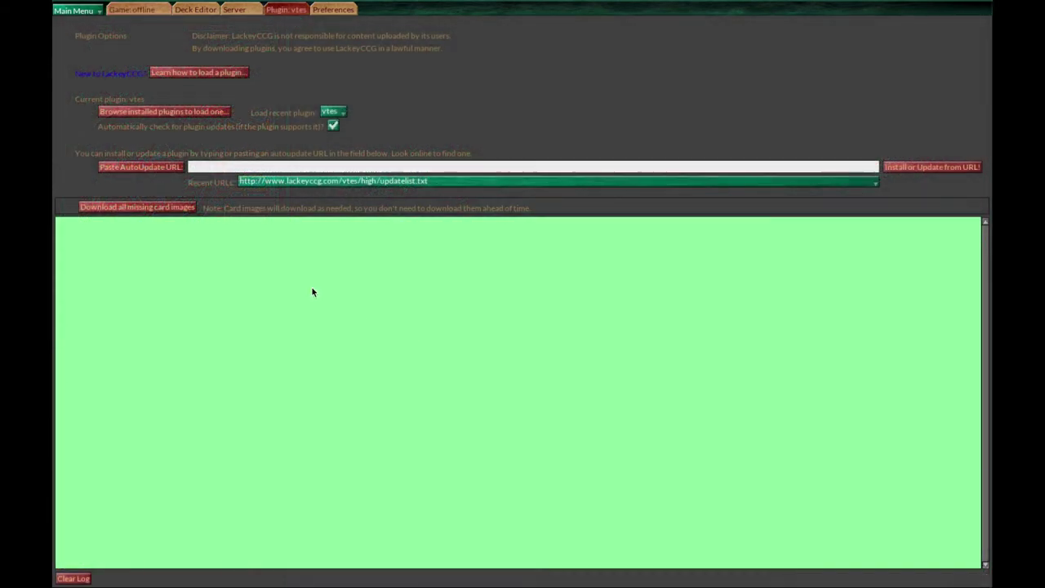
- Fill the AutoUpdate URL with the recent vtes update address and switch to the Deck Editor
left_click(422, 181)
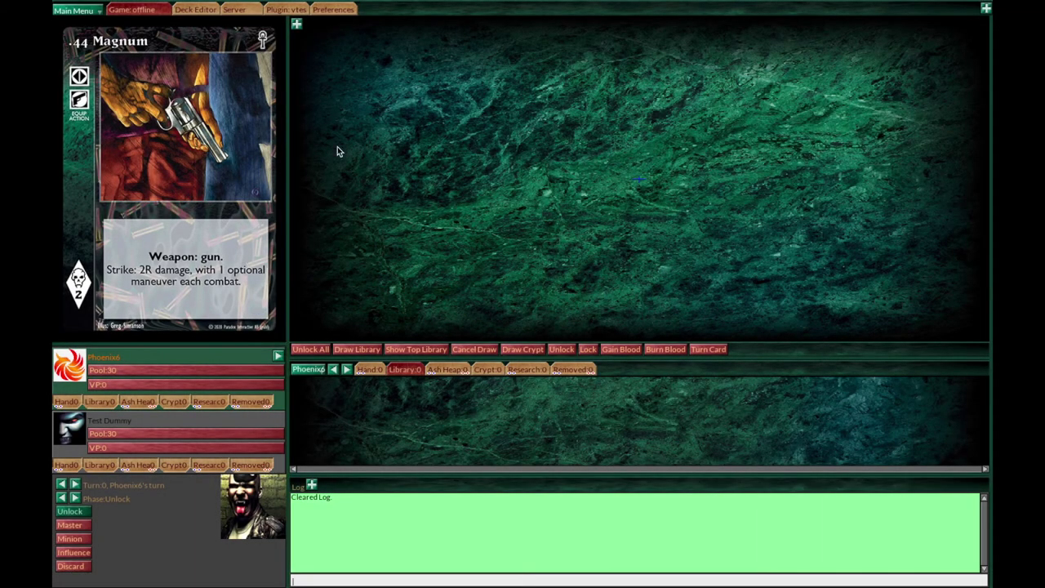
left_click(208, 12)
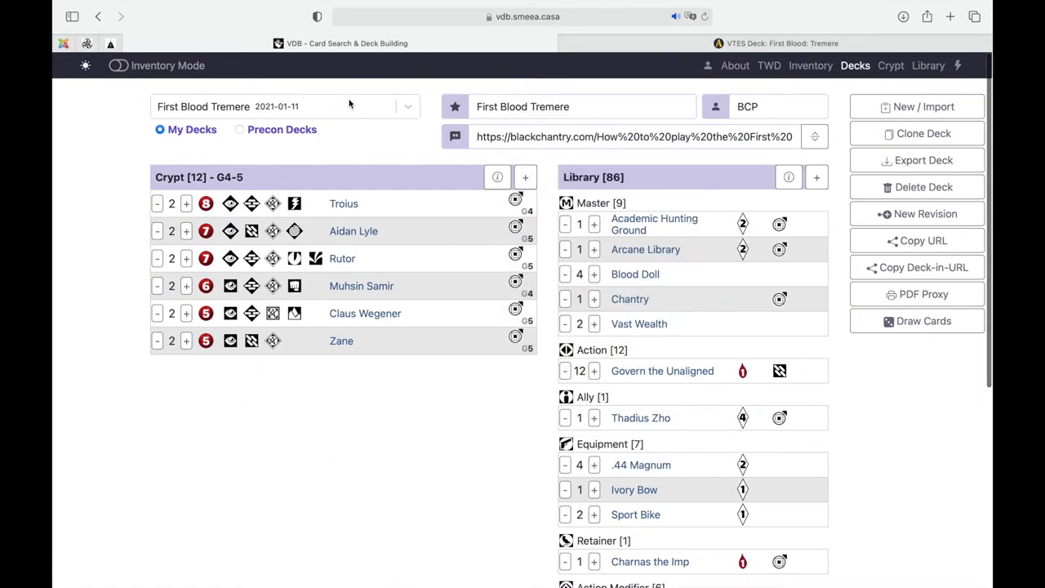
left_click(665, 51)
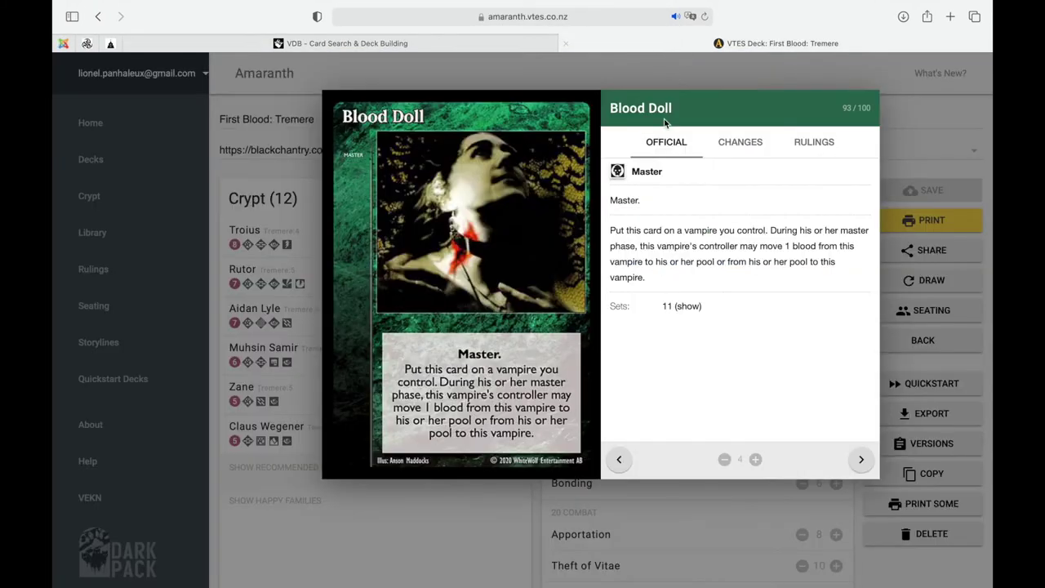
left_click(353, 568)
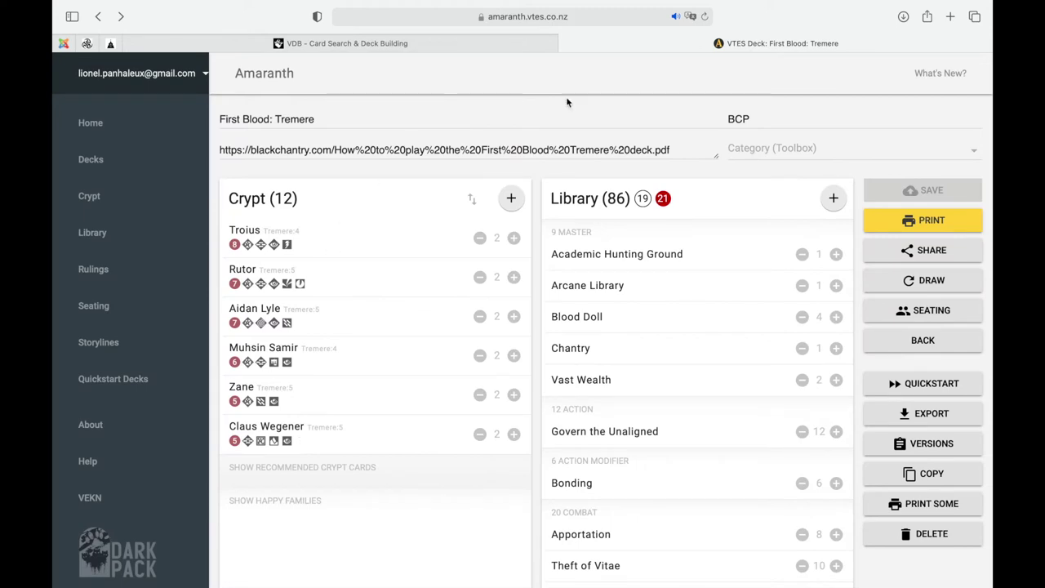
left_click(440, 42)
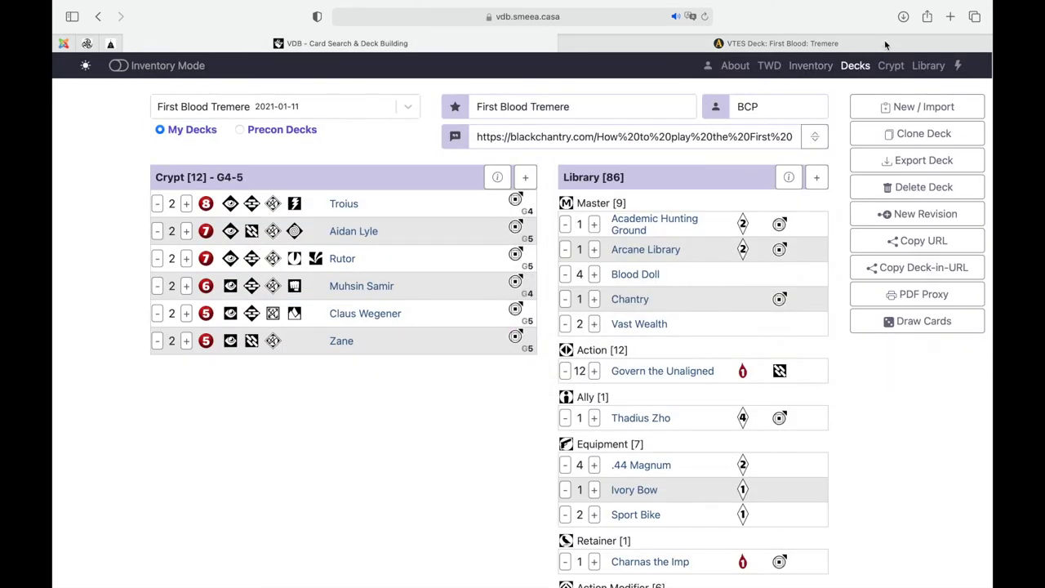
left_click(892, 68)
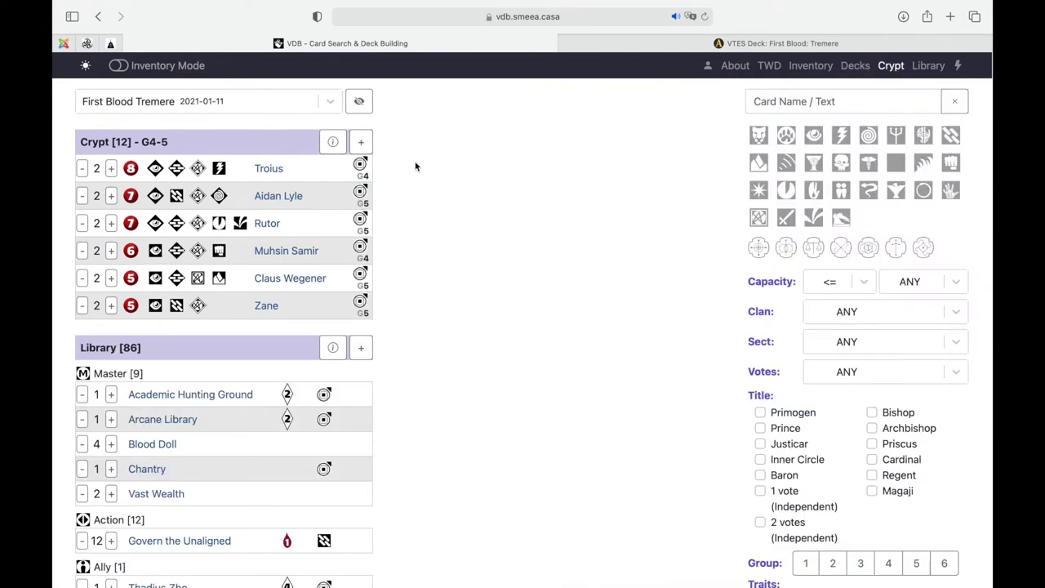
left_click(854, 320)
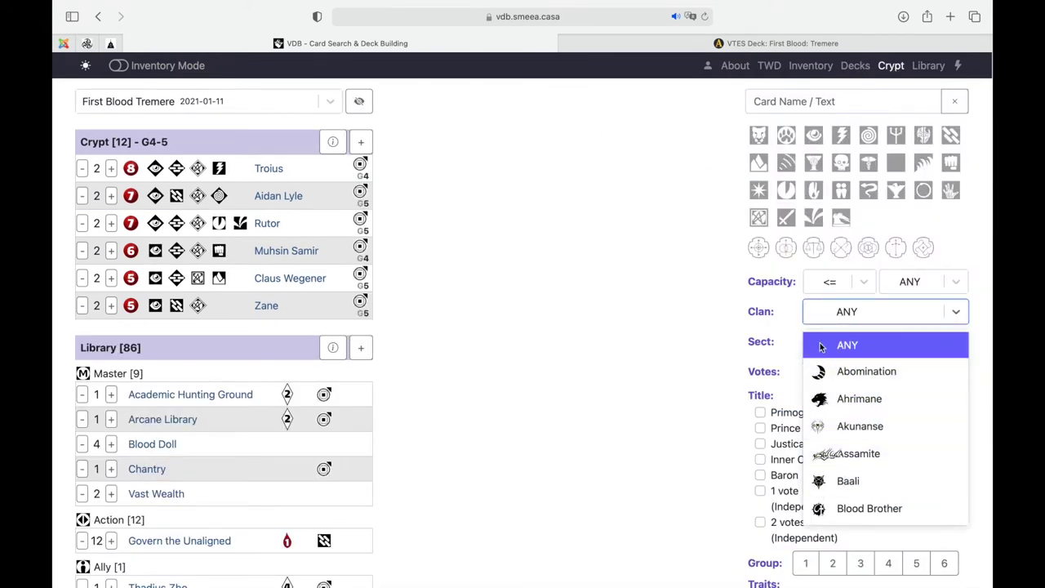
left_click(928, 67)
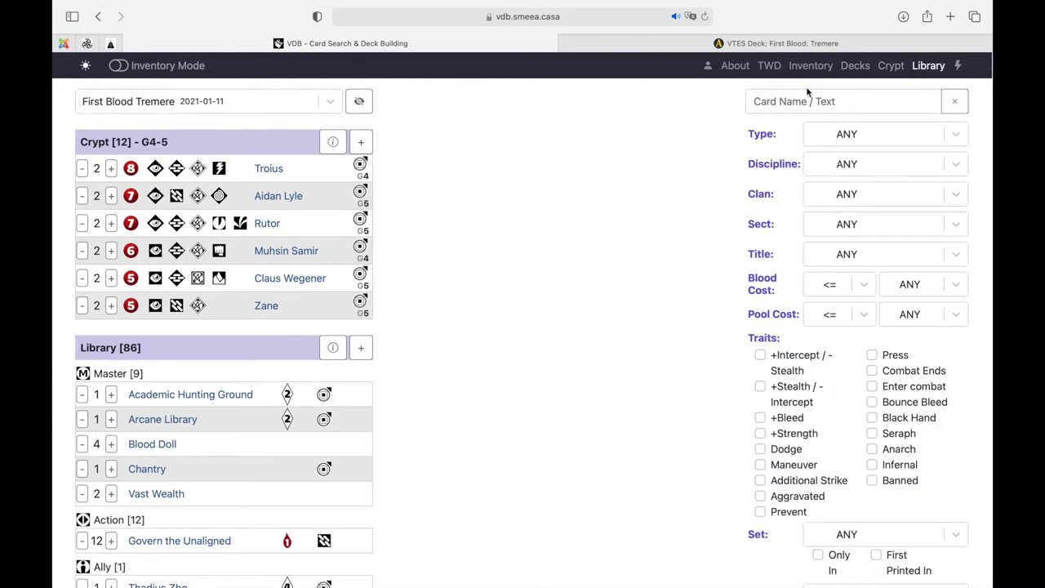
left_click(822, 203)
left_click(806, 280)
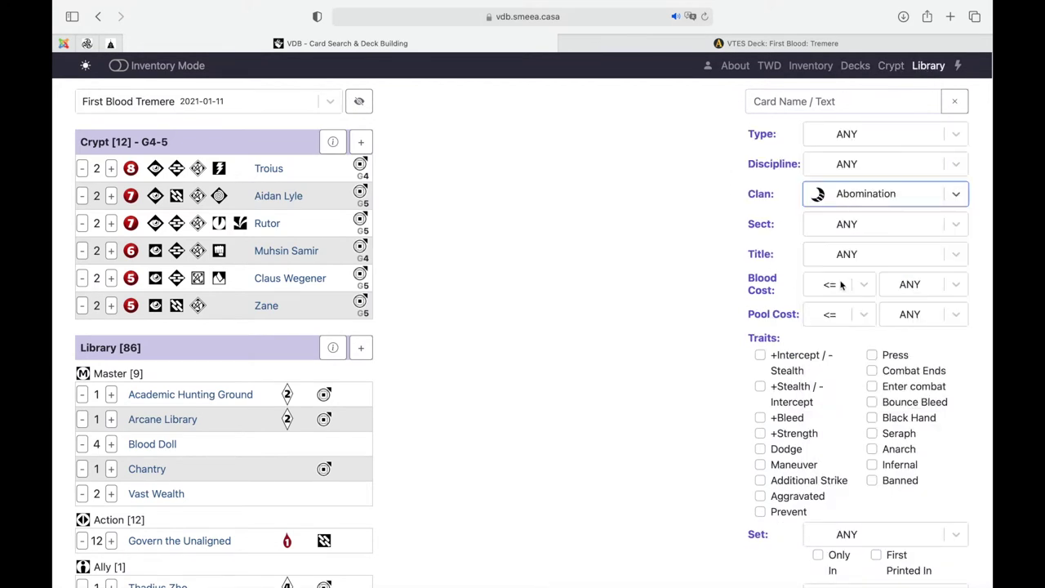
left_click(871, 197)
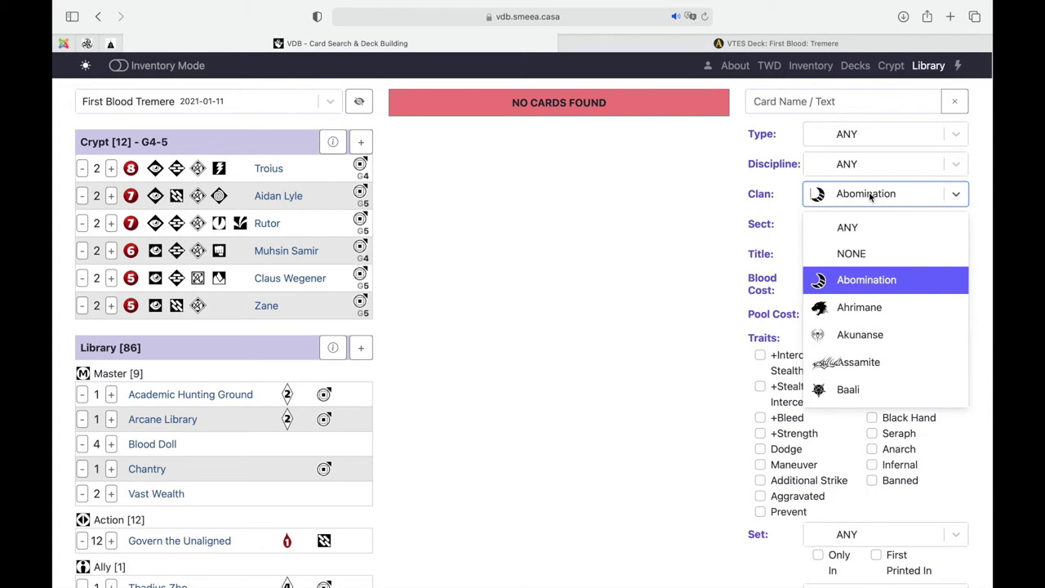
left_click(878, 336)
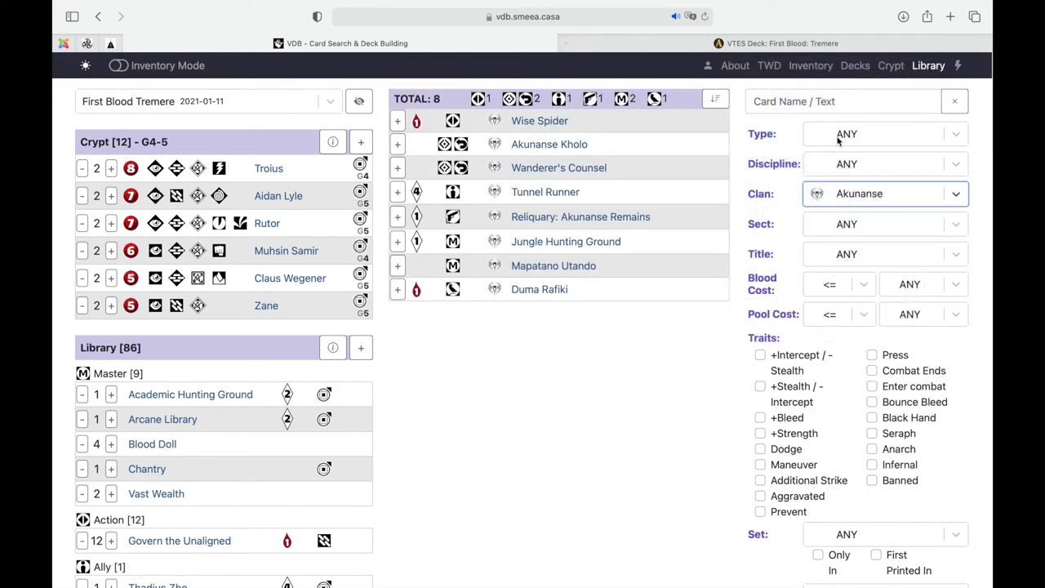
left_click(851, 164)
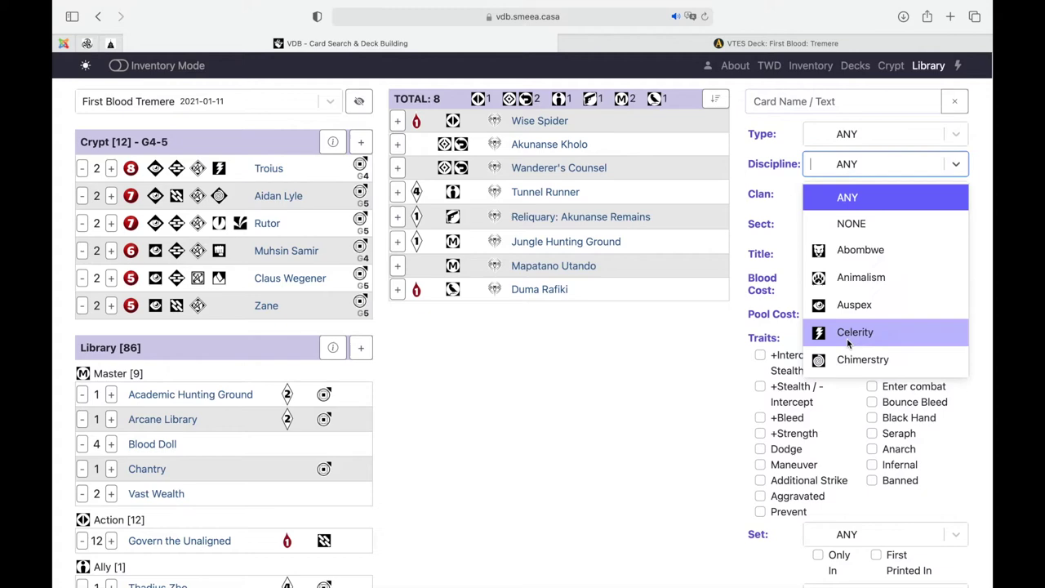
left_click(855, 65)
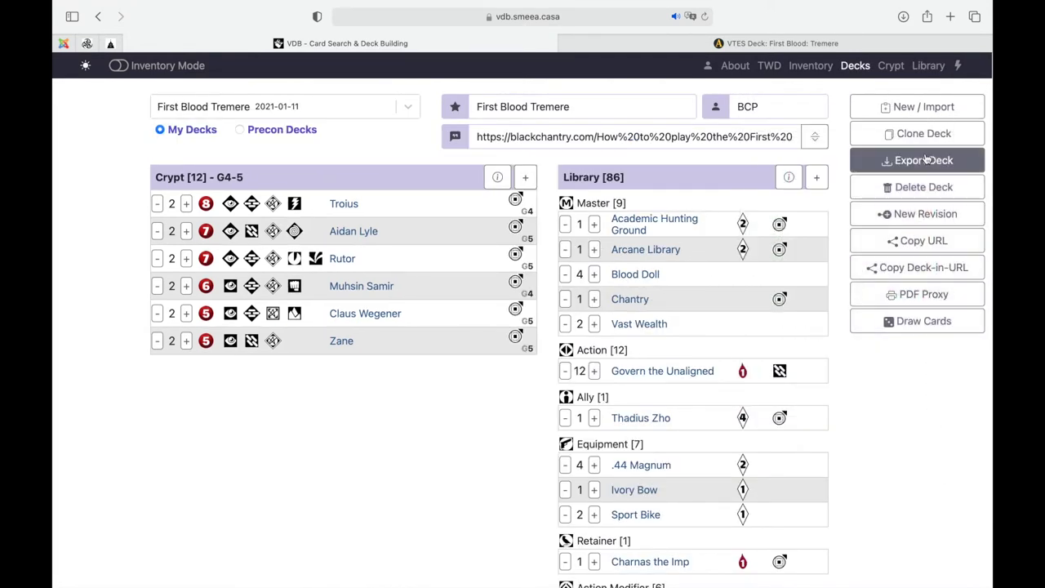
- Export First Blood Tremere from VDB as a Lackey file and open First Blood Tremere.txt
left_click(923, 162)
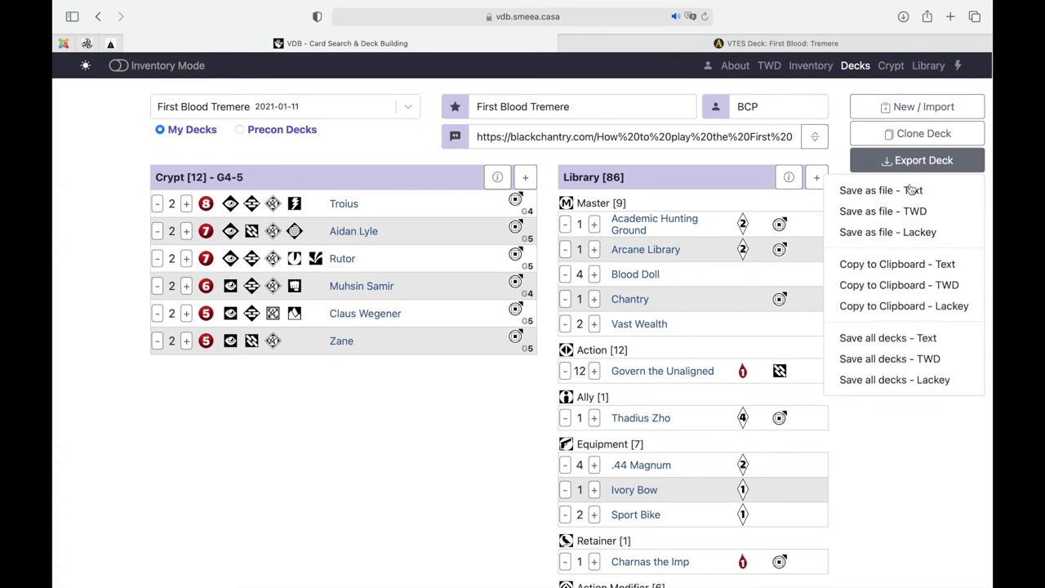
left_click(915, 235)
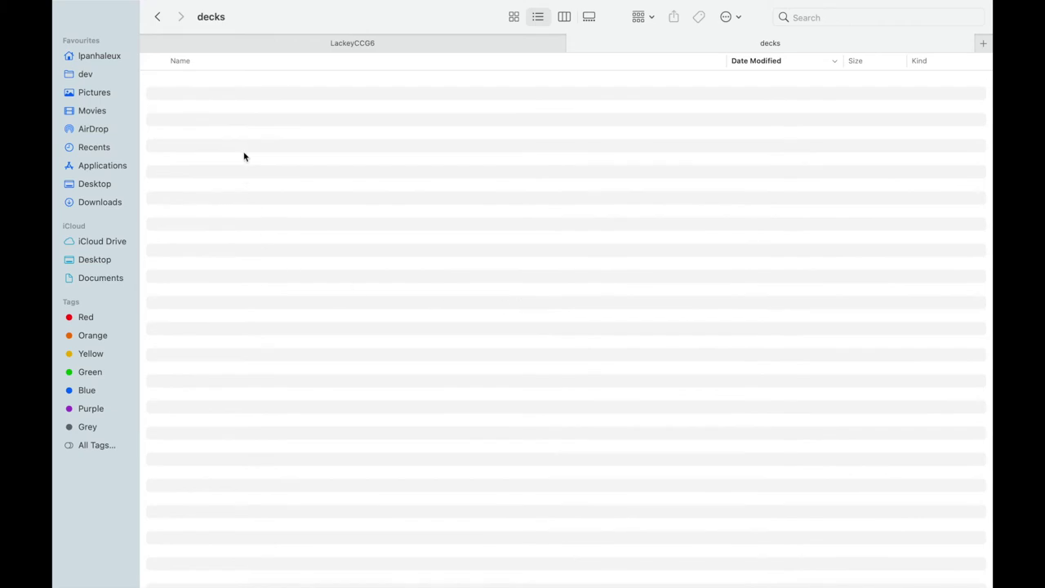
left_click(208, 88)
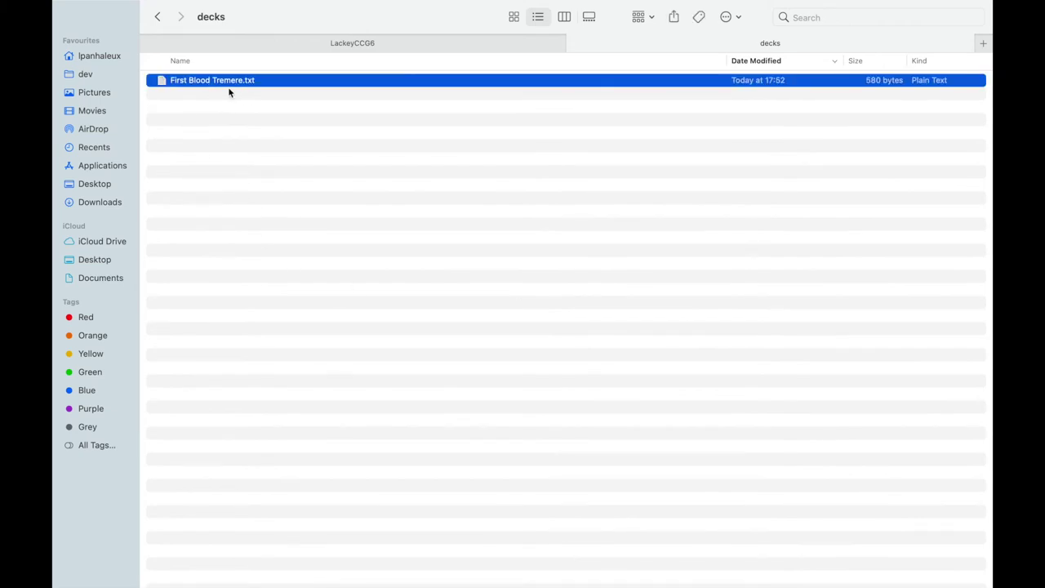
double_click(229, 90)
- Copy the library lines from .44 Magnum to Walk of Flame and return to LackeyCCG
left_click(221, 128)
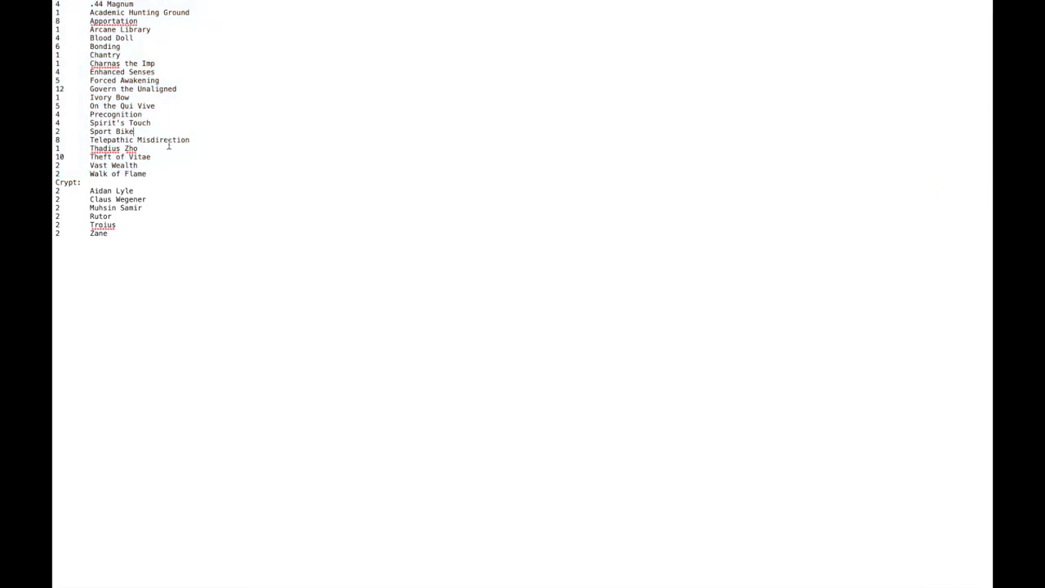
left_click_drag(166, 175, 55, 3)
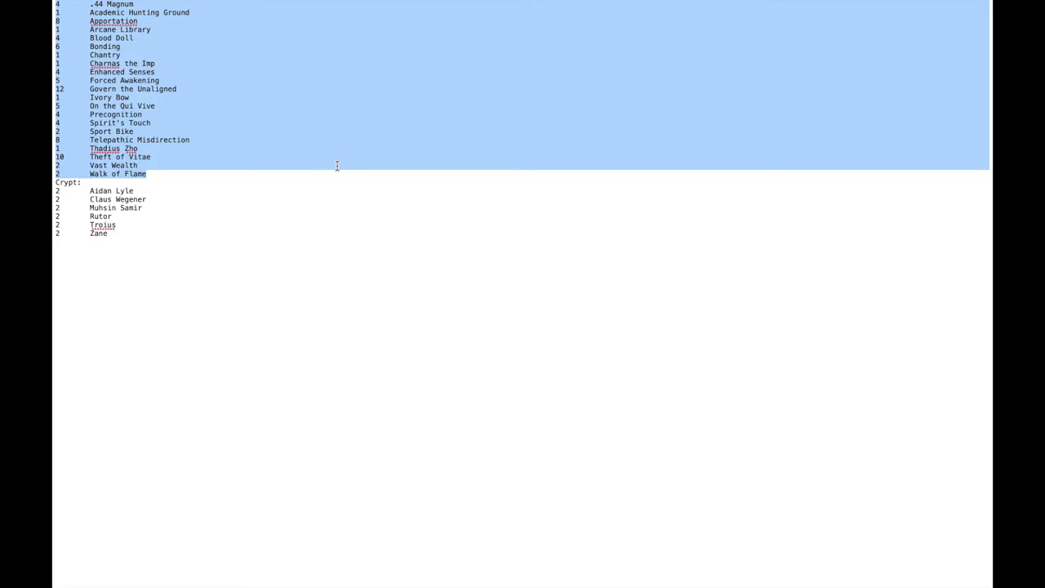
key("ctrl+Right")
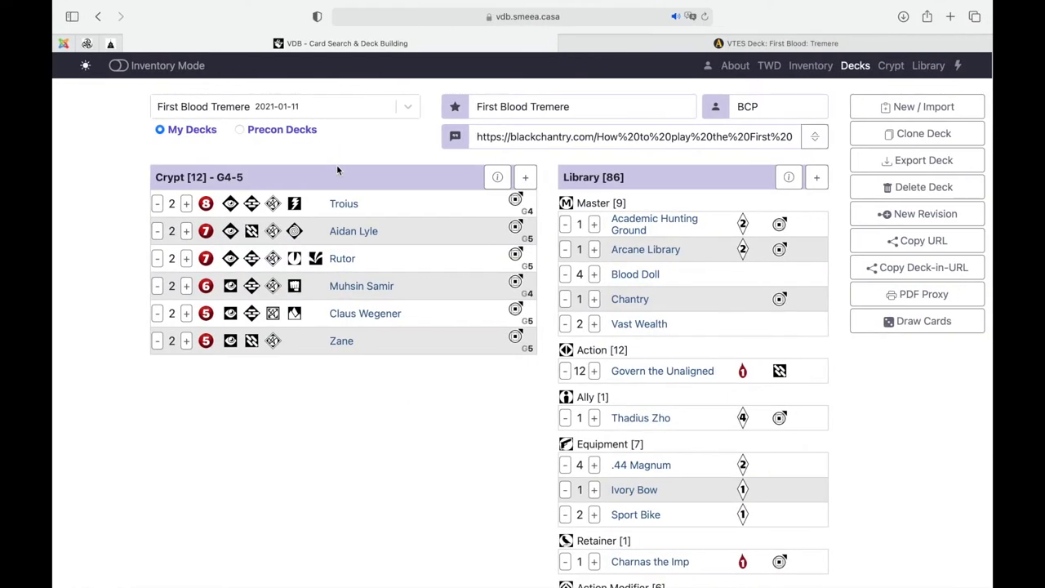
key("ctrl+Right")
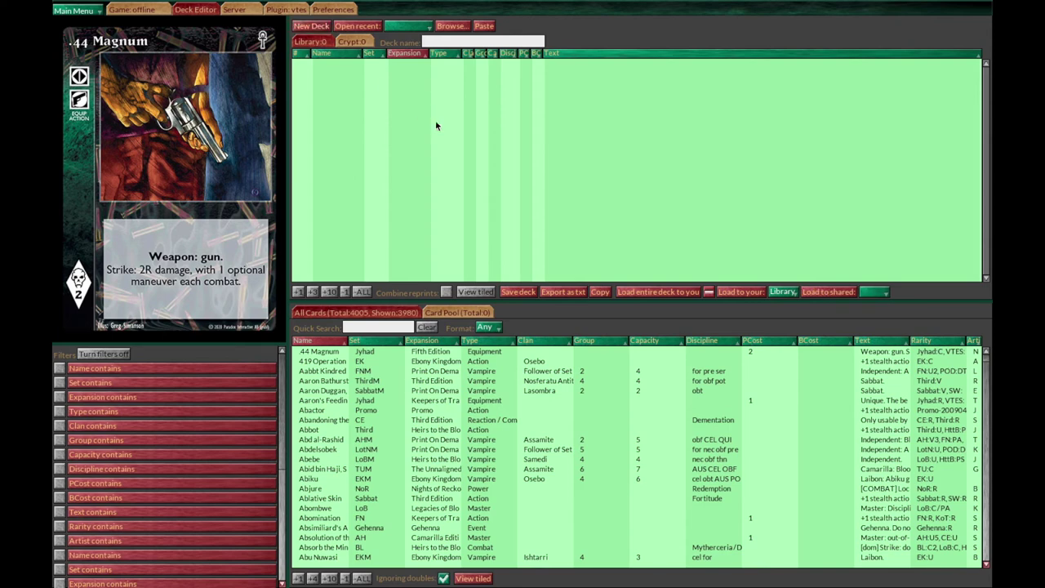
- Paste the library cards, then copy the crypt vampire lines and paste them into the Crypt section
left_click(484, 26)
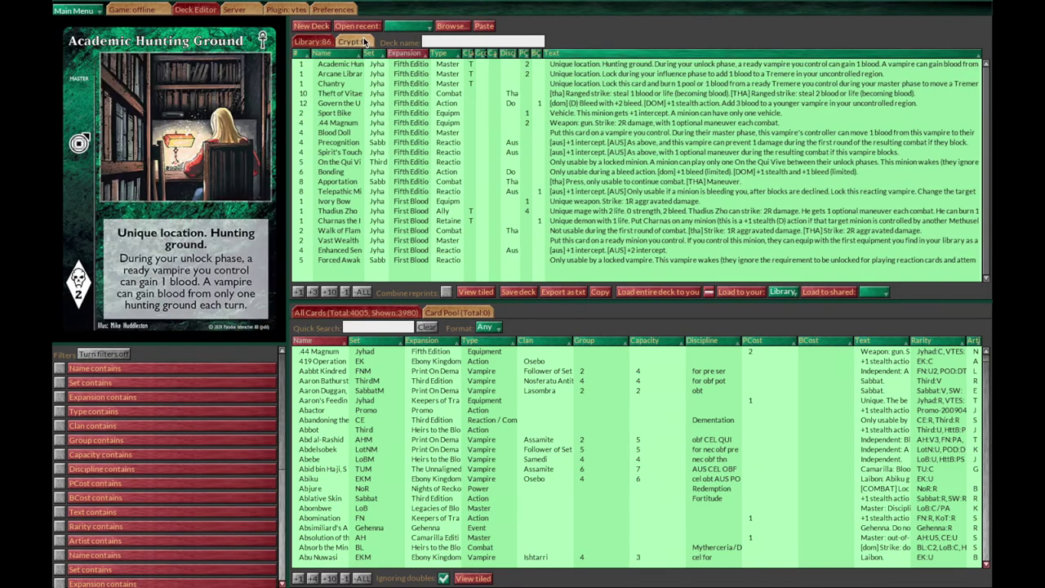
left_click(366, 42)
key("ctrl+Left")
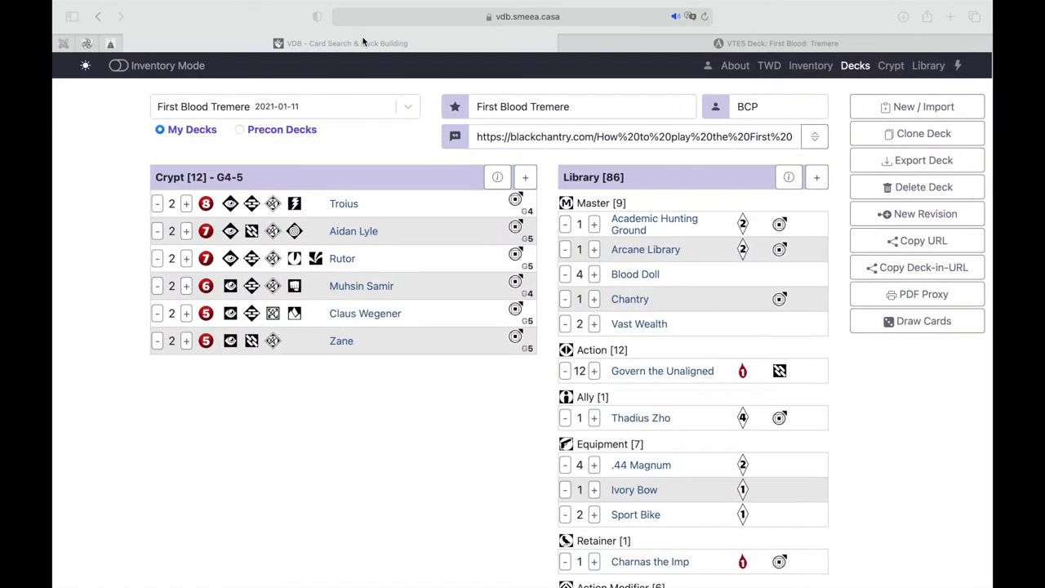
key("ctrl+Left")
key("ctrl+Left")
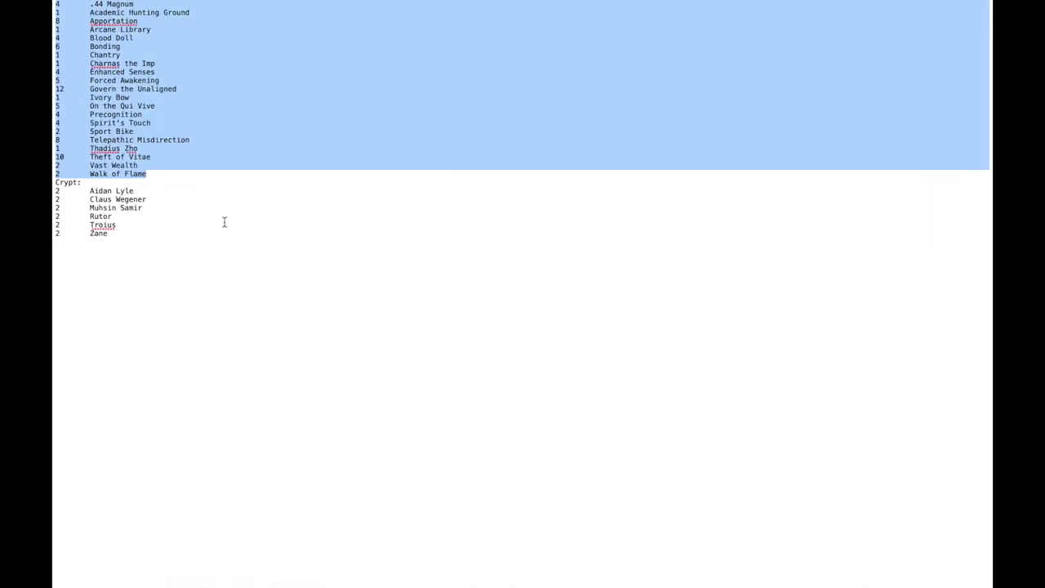
left_click(199, 222)
left_click_drag(57, 238, 56, 201)
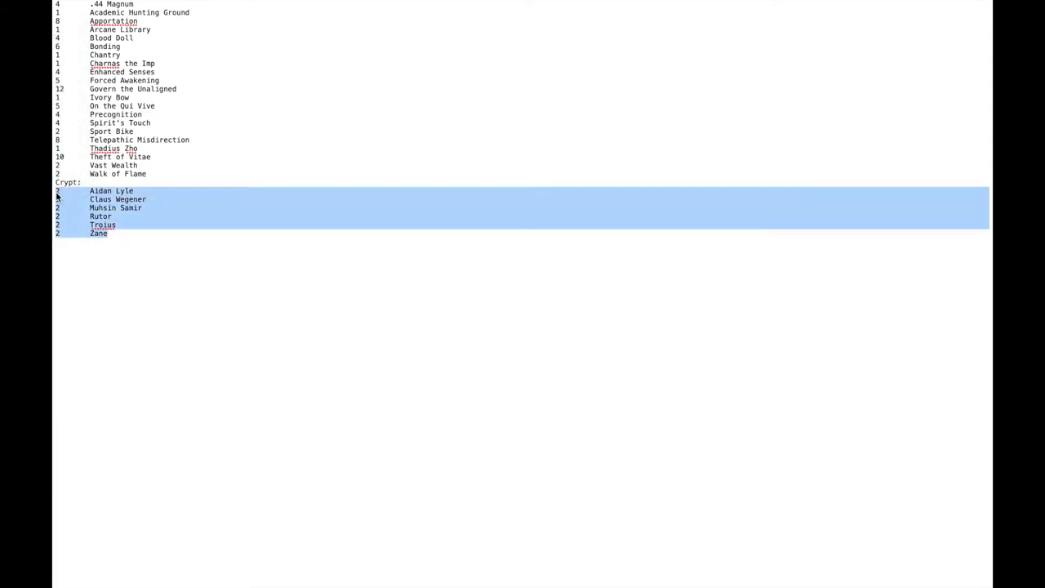
key("ctrl+Right")
key("ctrl+Right")
key("ctrl+Right")
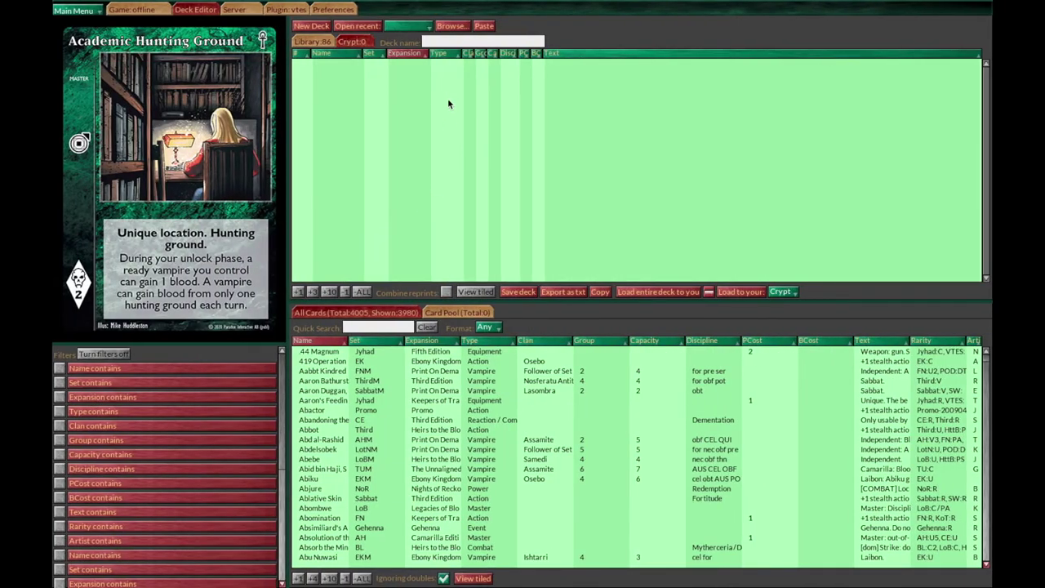
left_click(484, 26)
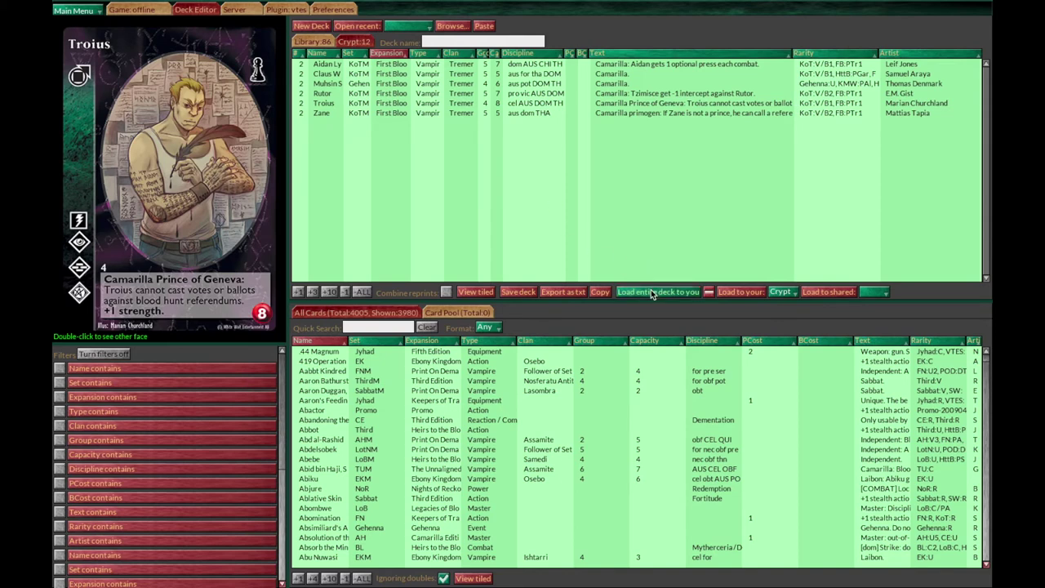
- Load the entire 86-library, 12-crypt deck onto your side of the table and show your hand
left_click(651, 291)
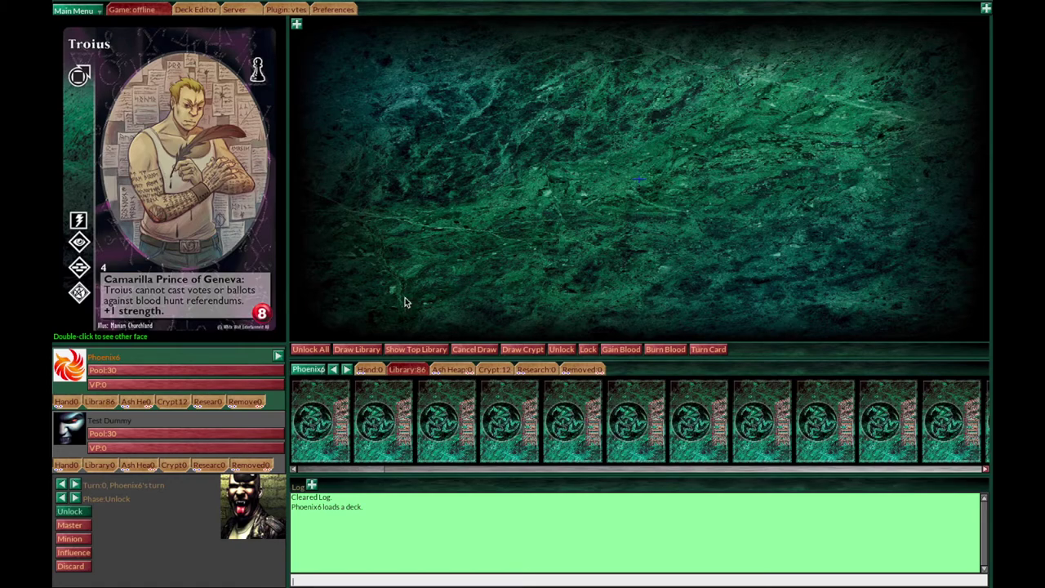
left_click(370, 372)
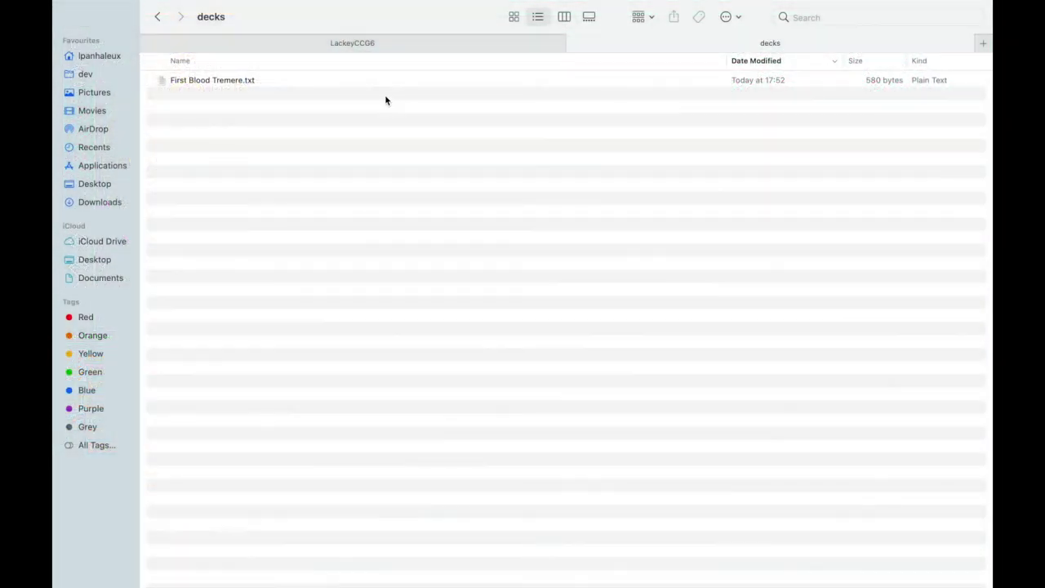
left_click(389, 86)
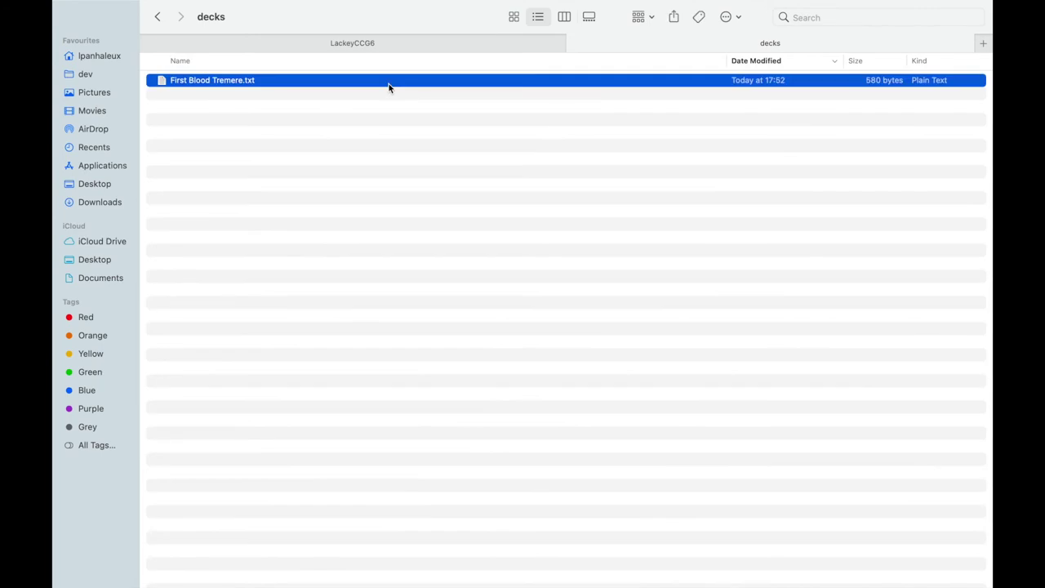
- Navigate Finder to LackeyCCG6 > plugins > vtes > decks
left_click(395, 41)
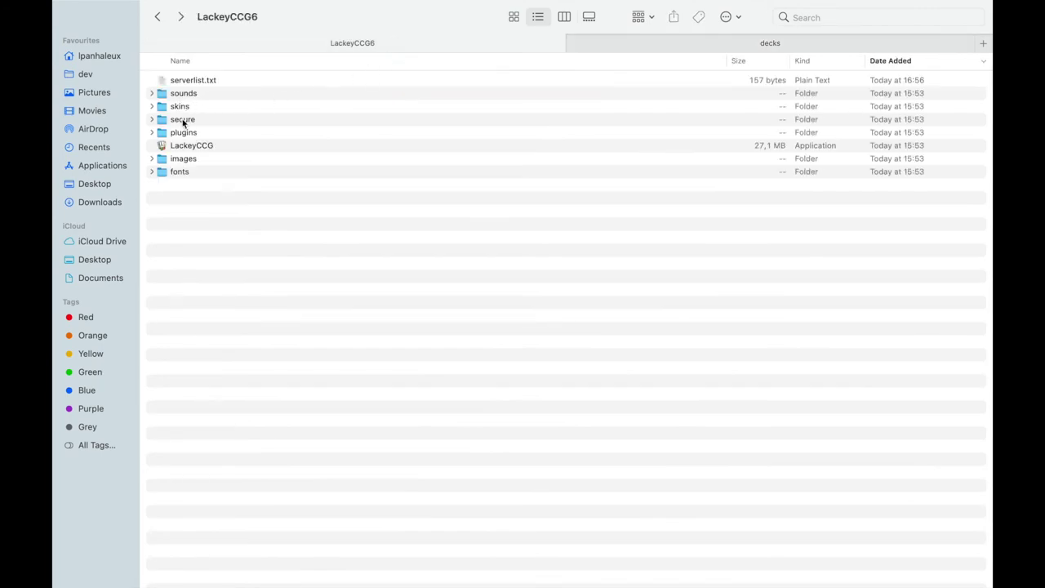
left_click(154, 134)
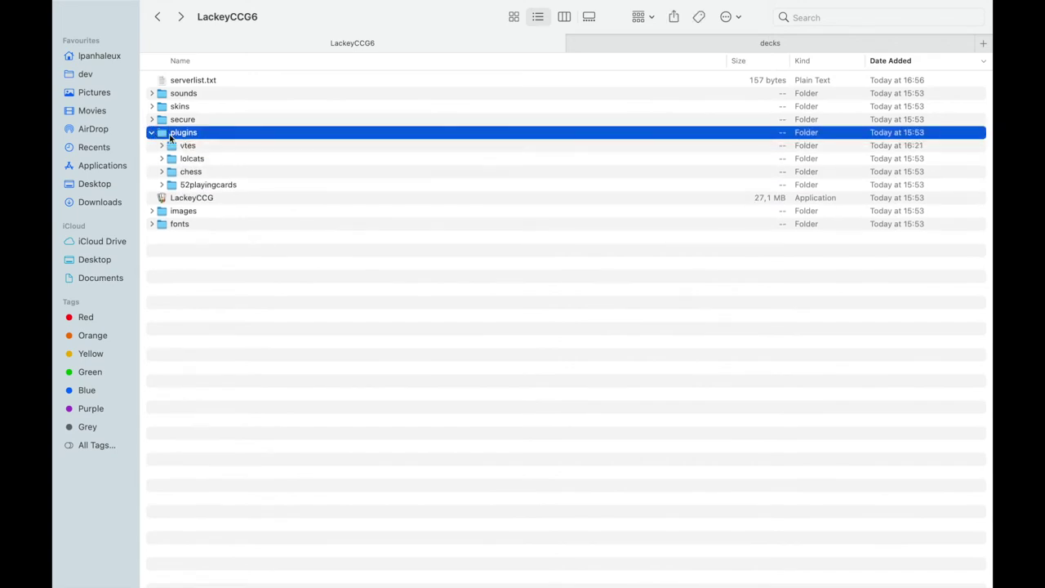
double_click(173, 146)
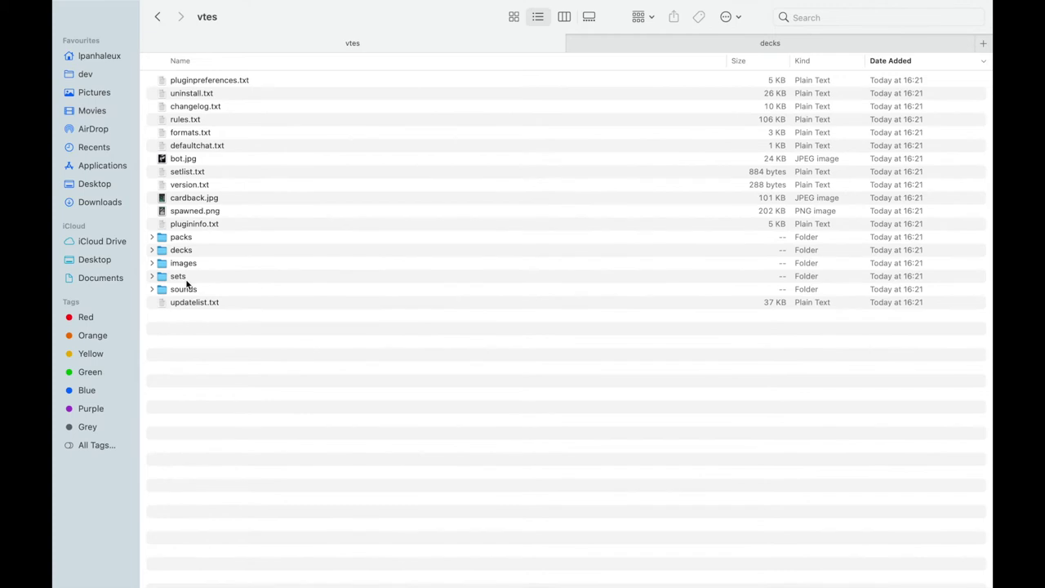
left_click(184, 252)
double_click(186, 253)
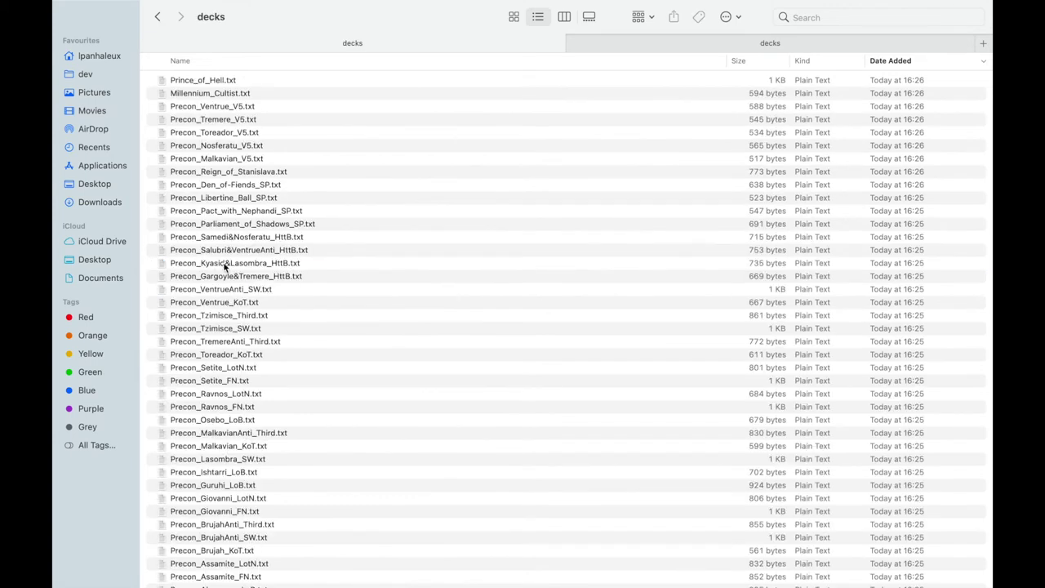
scroll(275, 257, "down", 1)
scroll(271, 257, "up", 2)
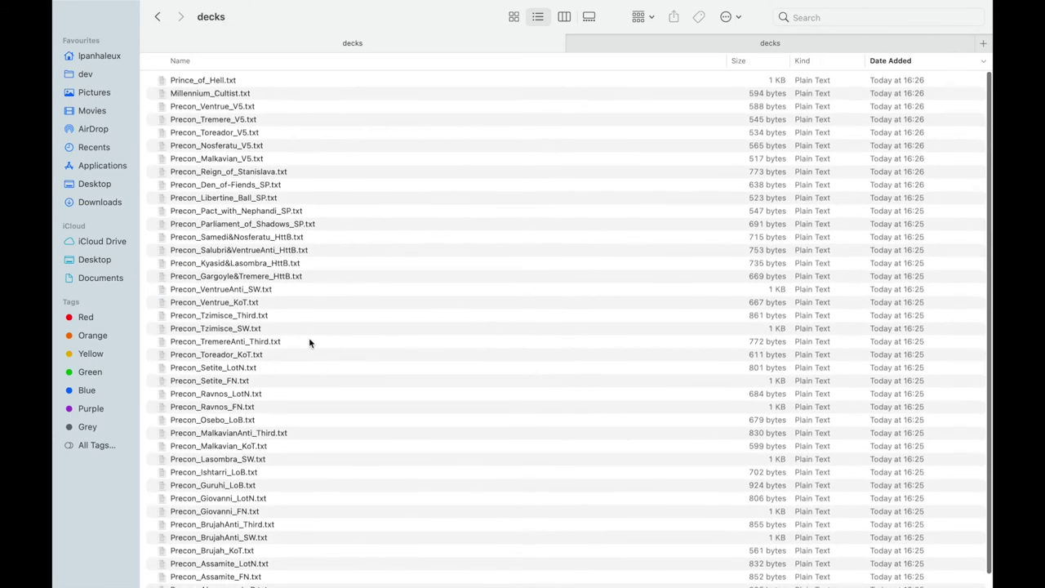
- Sort the deck files by name and select First Blood Tremere.txt
left_click(309, 341)
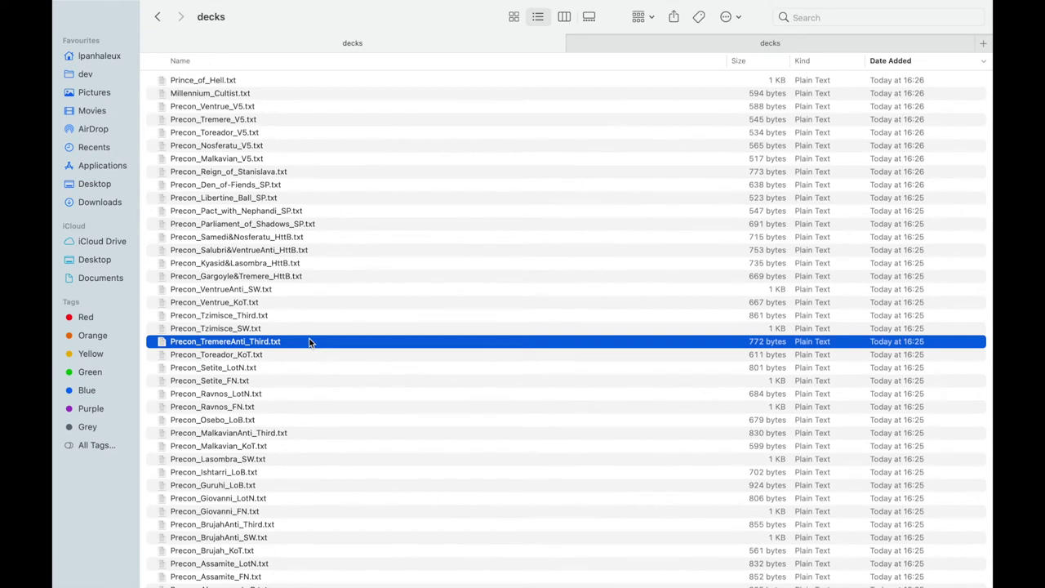
scroll(310, 344, "down", 1)
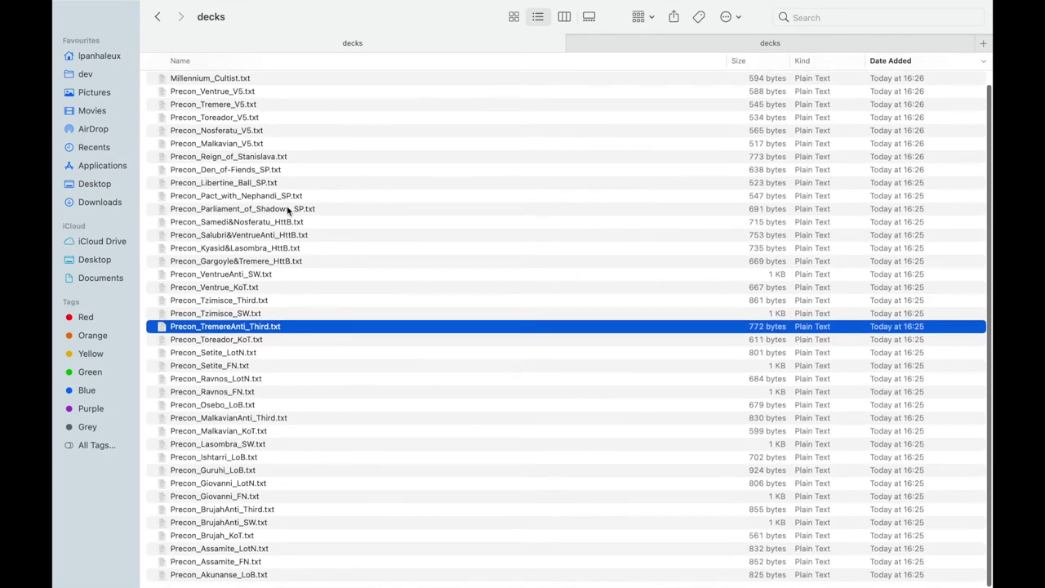
scroll(287, 211, "up", 1)
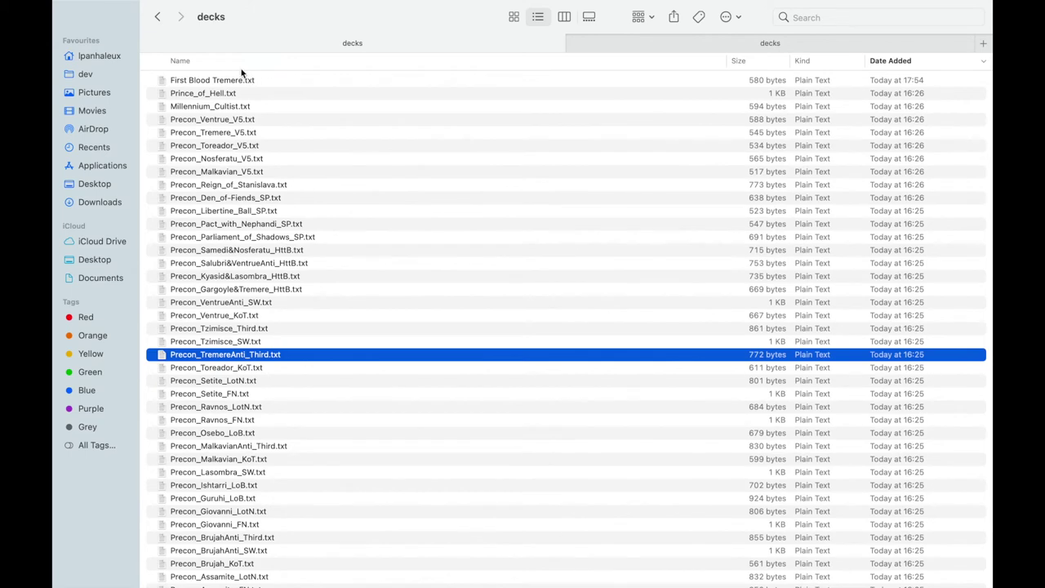
left_click(242, 67)
left_click(238, 82)
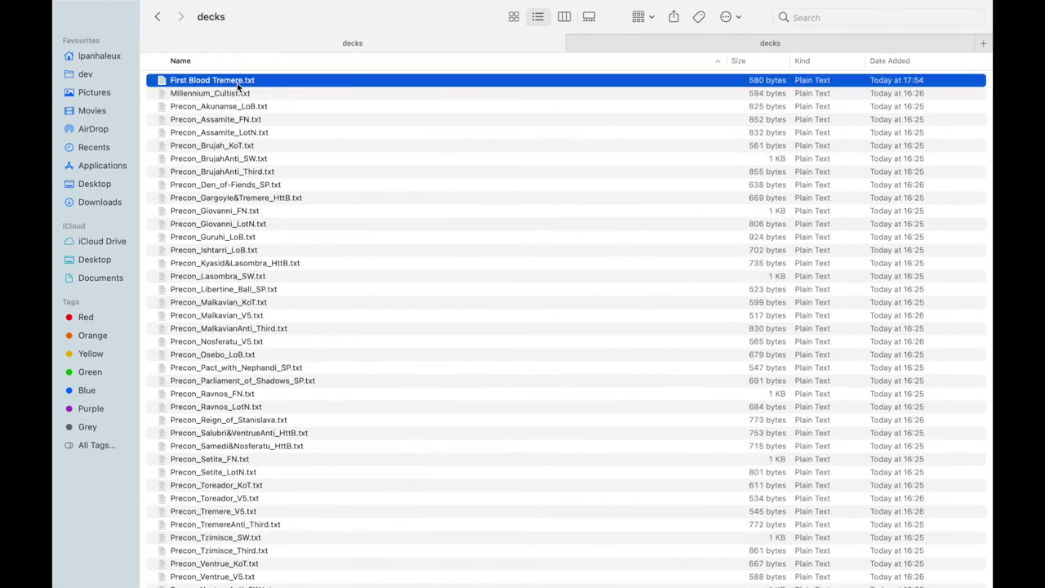
scroll(261, 170, "down", 2)
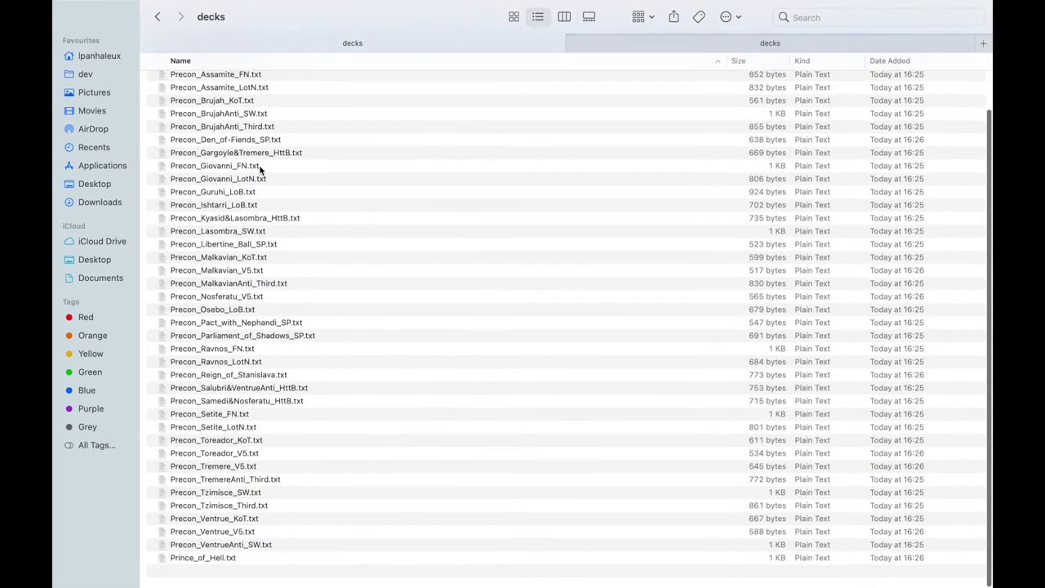
scroll(261, 170, "up", 2)
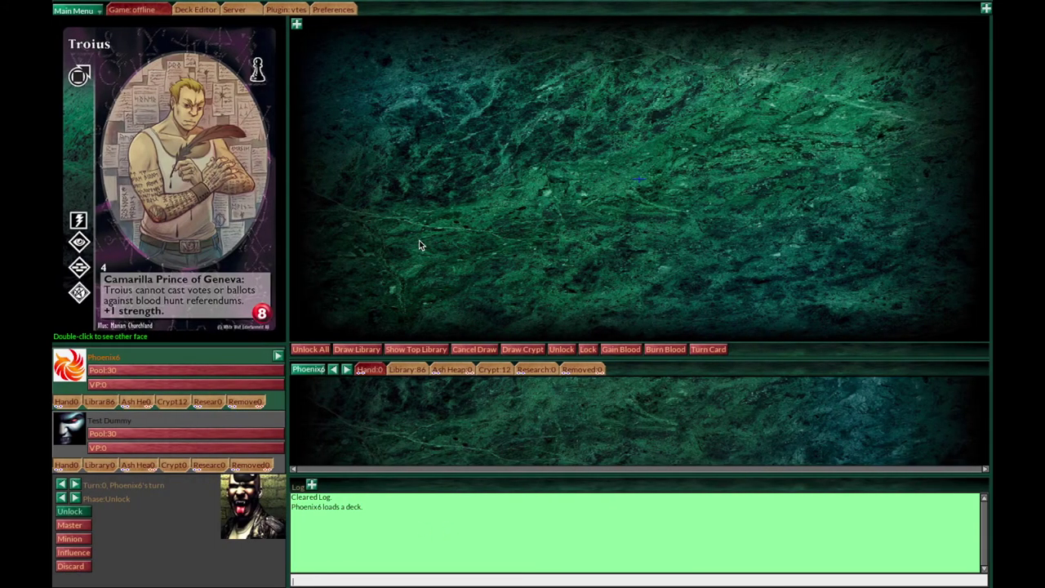
- Reopen First Blood Tremere.txt in the deck editor and load it onto your side of the table
left_click(212, 13)
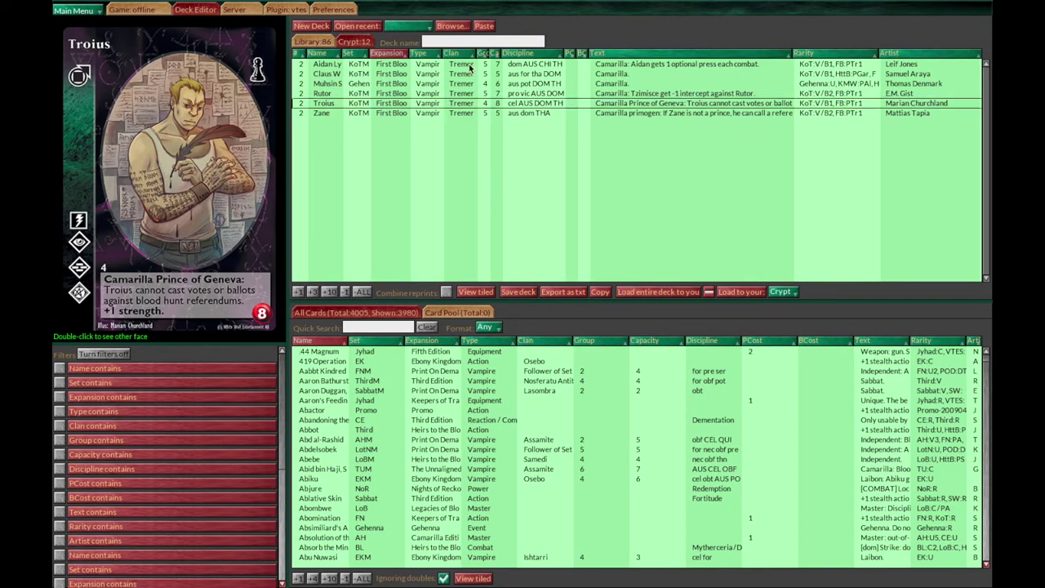
left_click(462, 27)
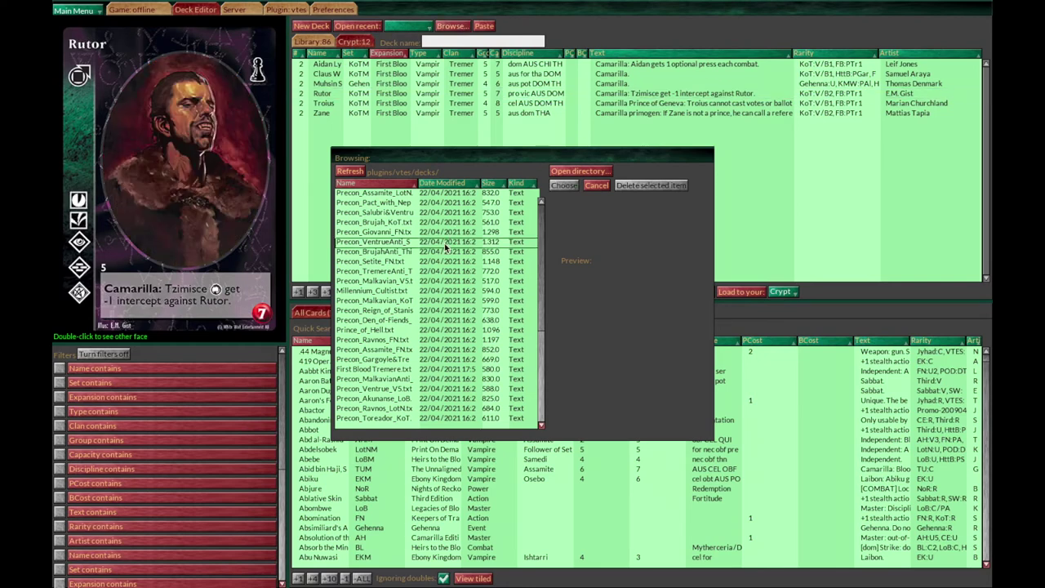
left_click(392, 371)
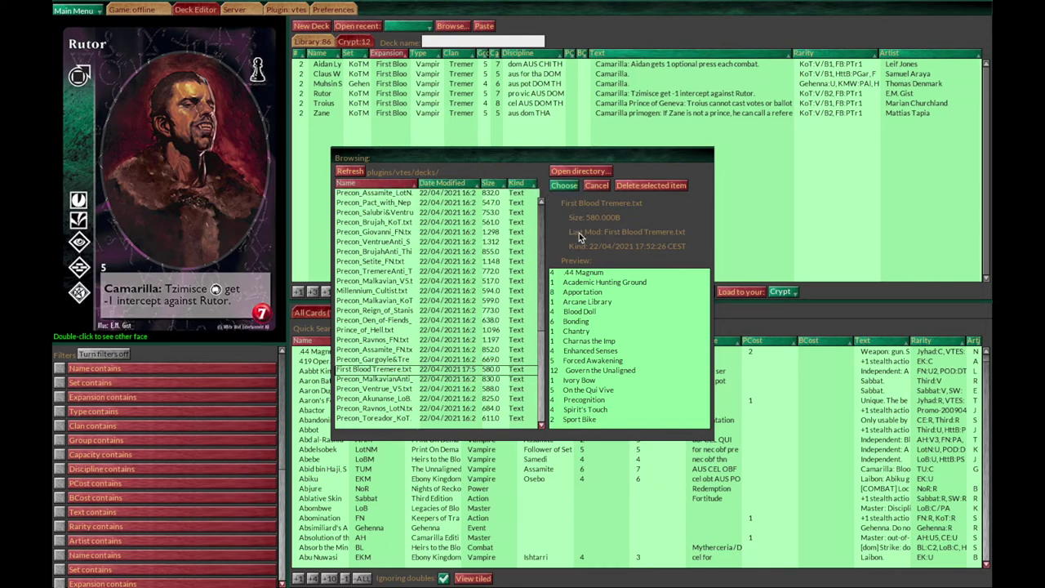
left_click(563, 186)
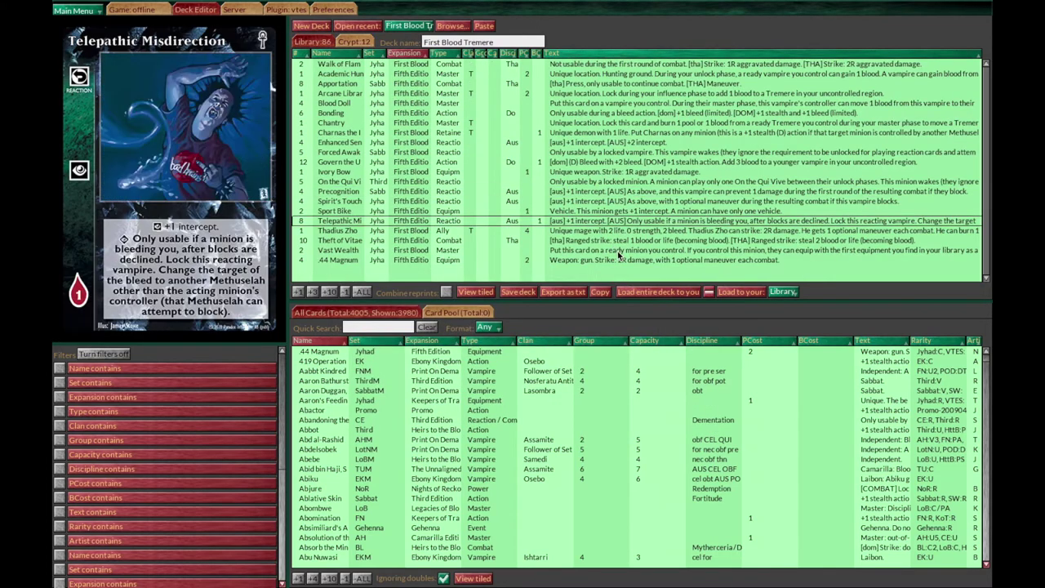
left_click(637, 292)
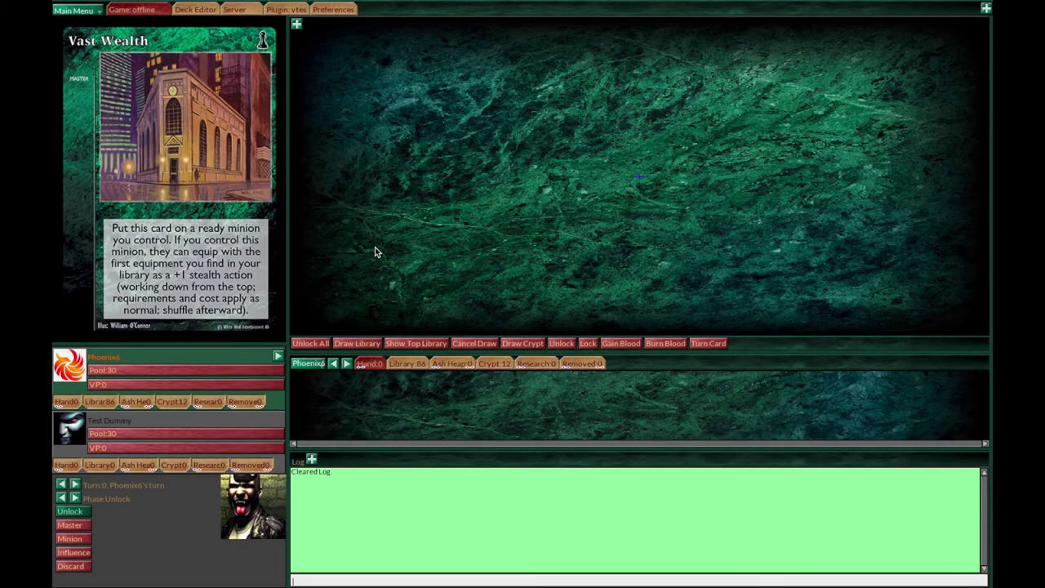
- Open the table toolbar, the Zones side panel and the log's command buttons
left_click(298, 26)
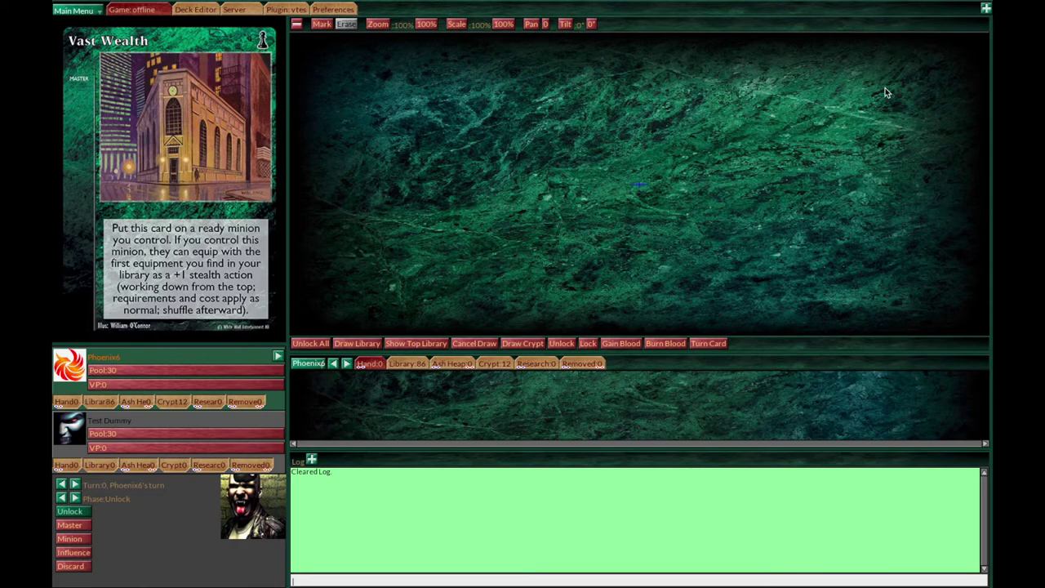
left_click(986, 9)
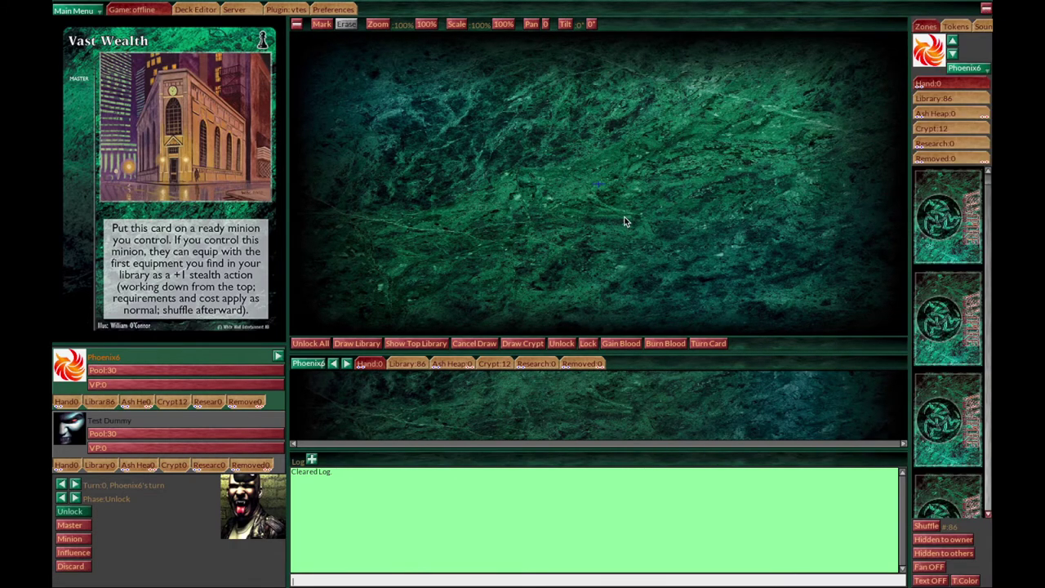
left_click(311, 459)
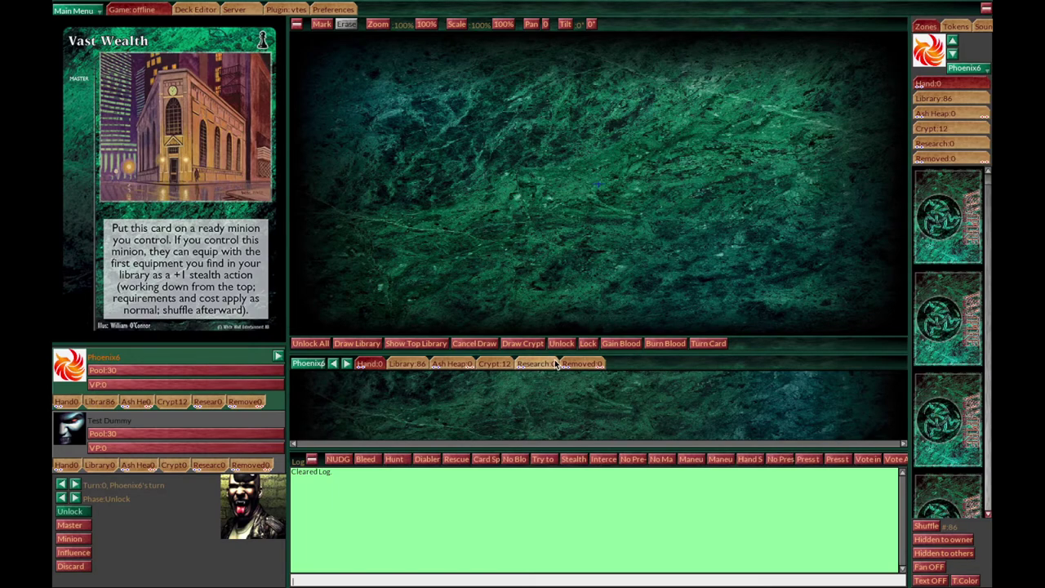
- Draw four face-down crypt cards onto the table and seven library cards into hand
left_click(522, 342)
left_click(522, 342)
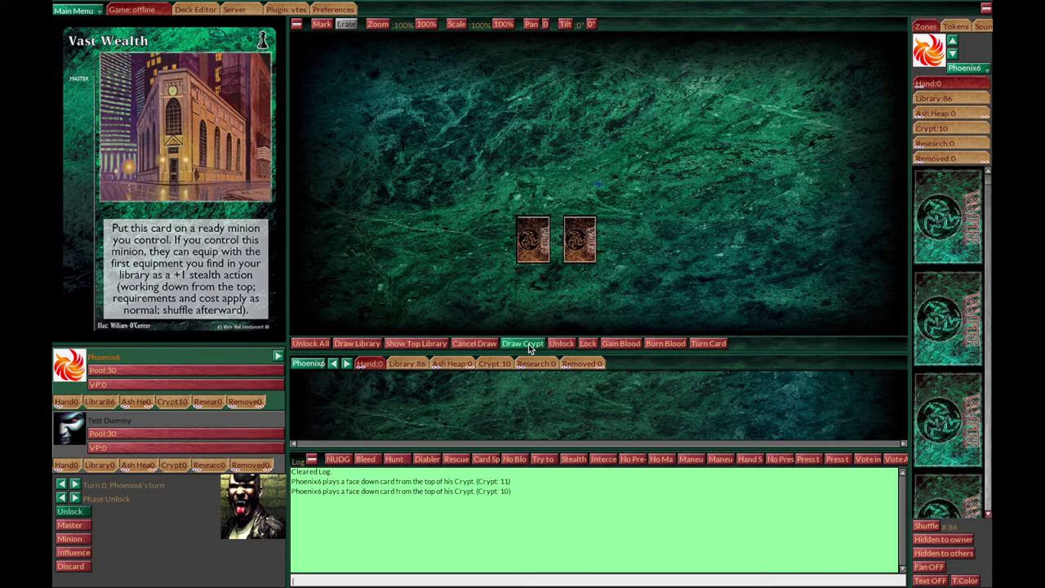
left_click(523, 343)
left_click(522, 343)
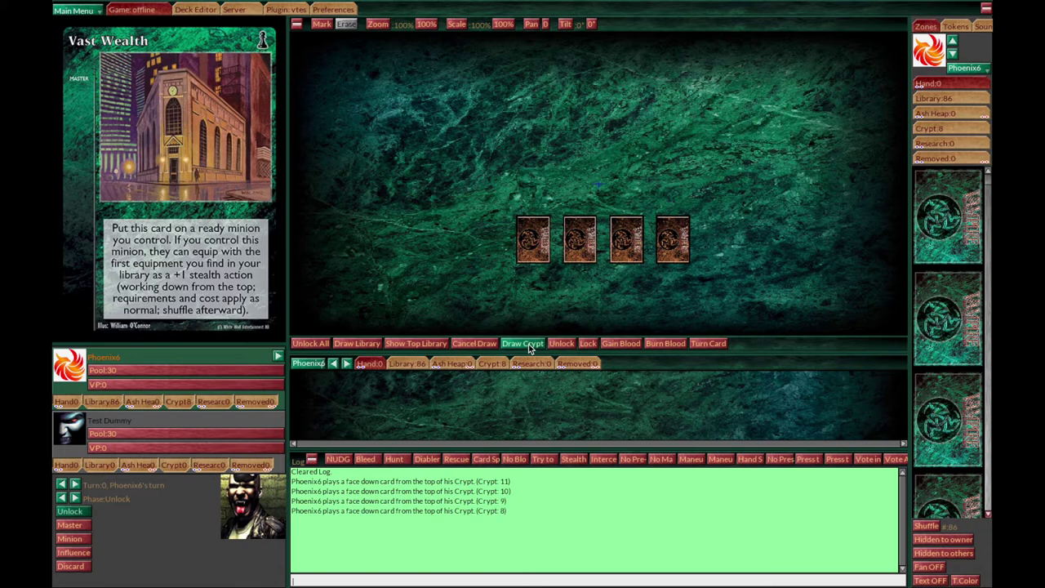
left_click(367, 347)
left_click(366, 348)
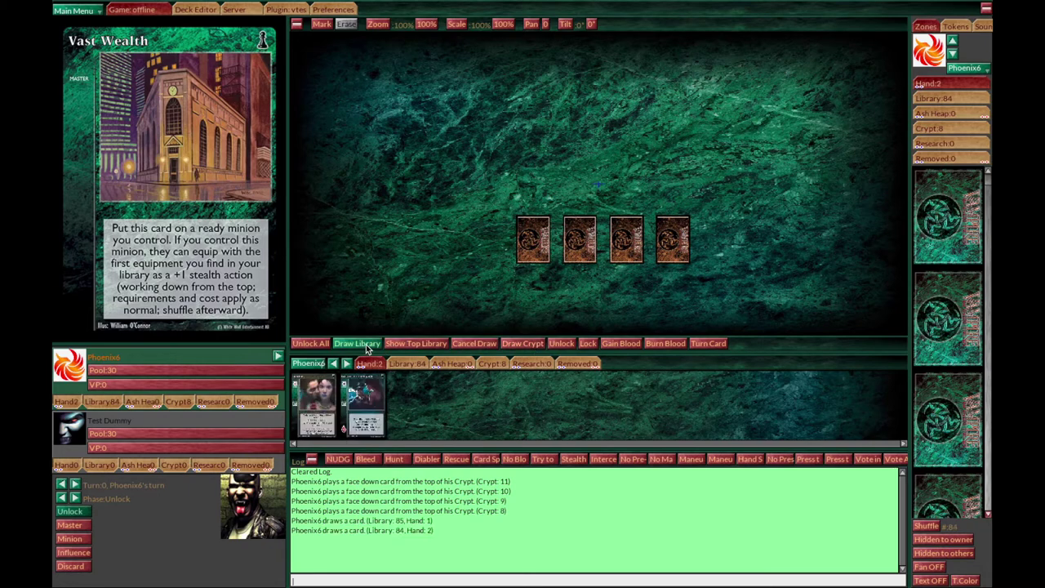
left_click(367, 347)
left_click(367, 347)
left_click(366, 348)
left_click(367, 348)
left_click(367, 348)
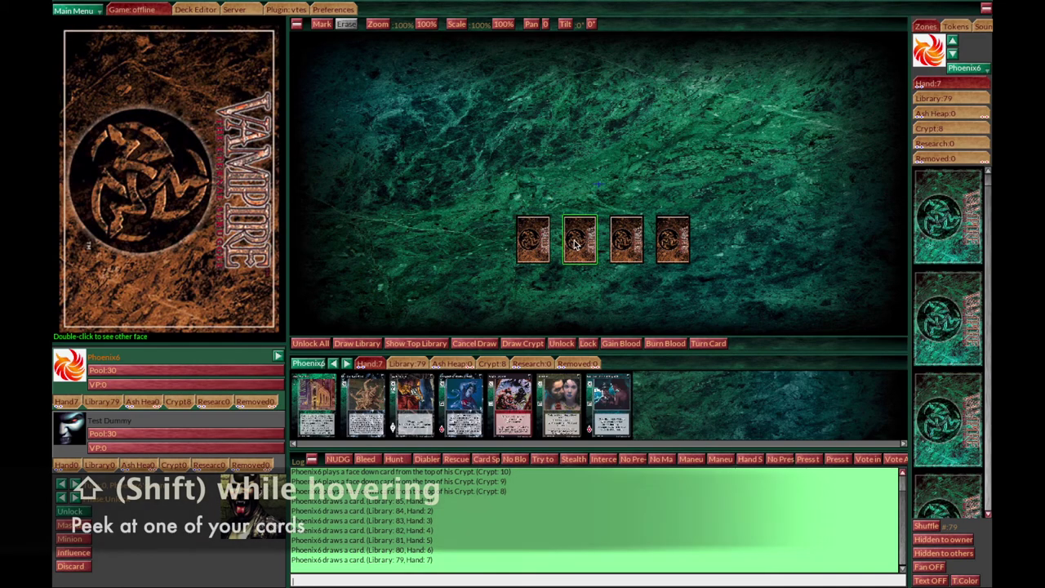
- Peek at the four face-down crypt cards, including Aidan Lyle and Muhsin Samir
key("shift")
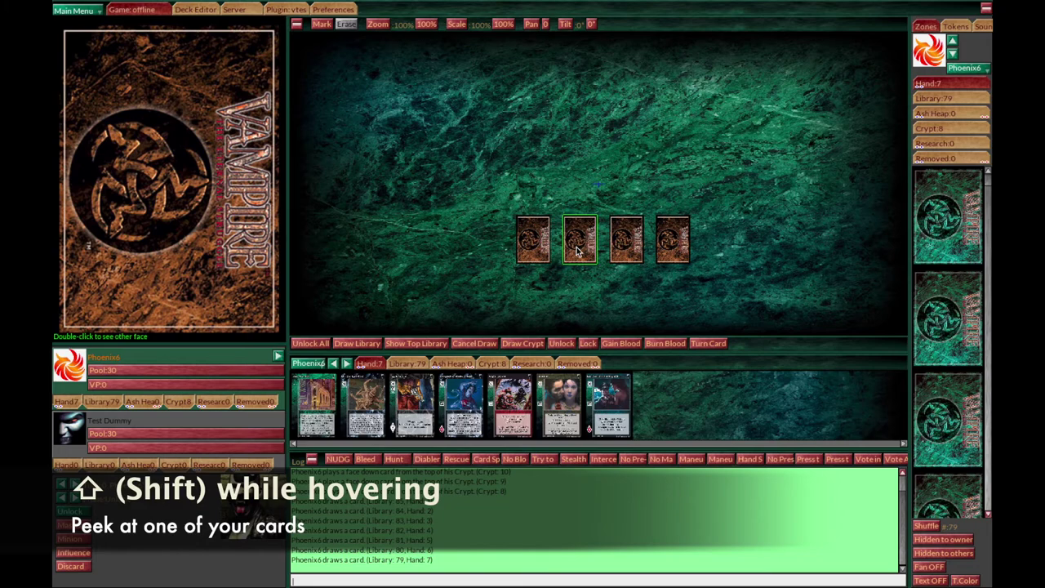
key("shift")
key("shift")
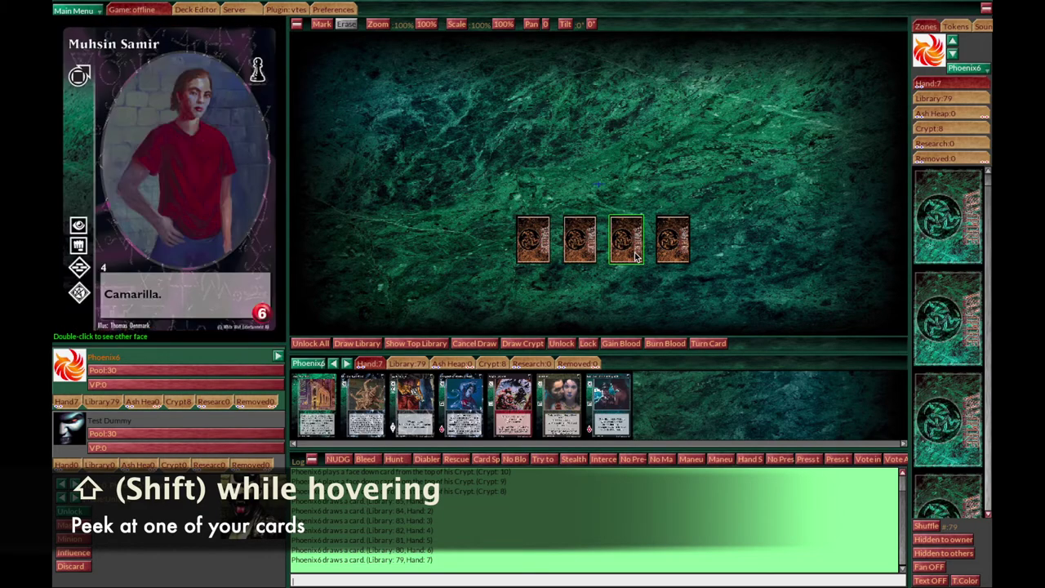
key("shift")
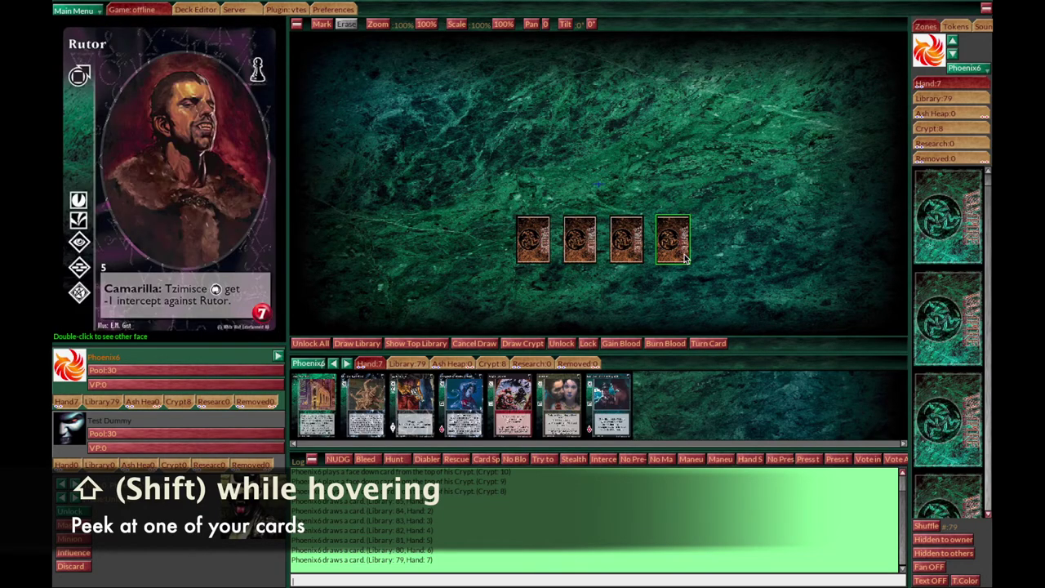
key("shift")
key("shift")
key("shift")
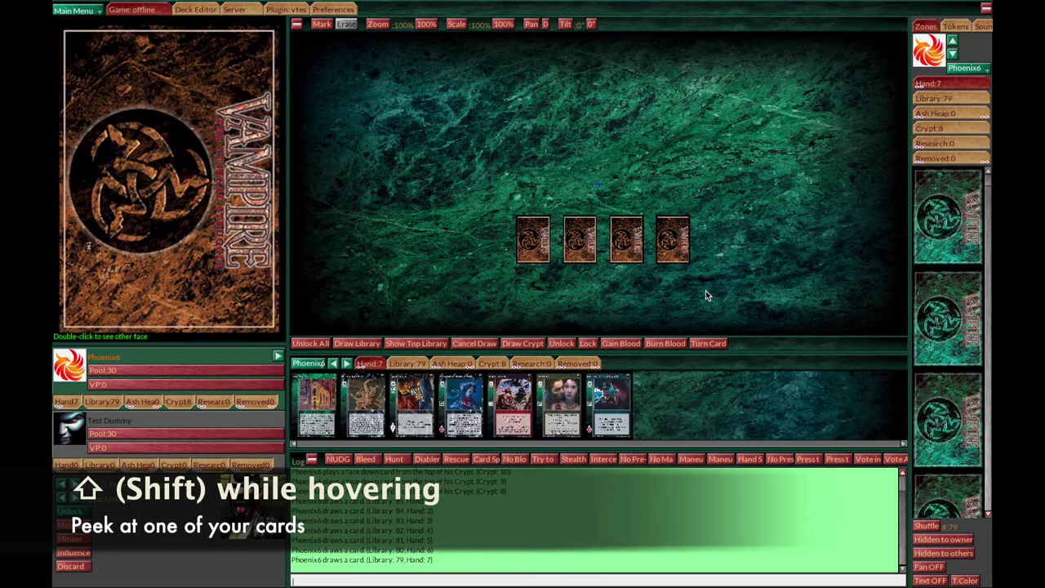
- Select all four crypt cards and move them lower left into a neat row
left_click_drag(707, 294, 509, 191)
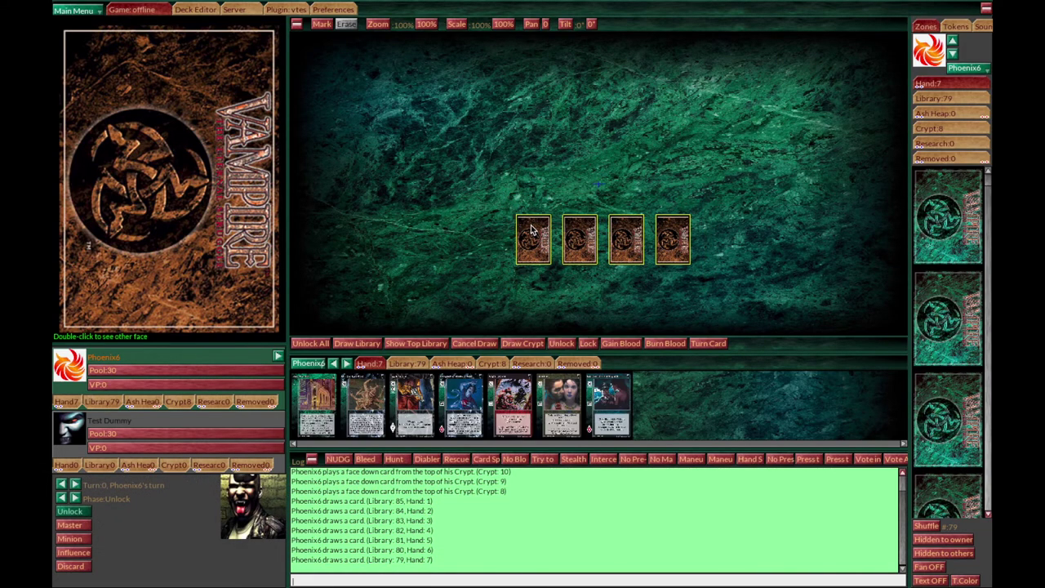
left_click_drag(537, 227, 446, 269)
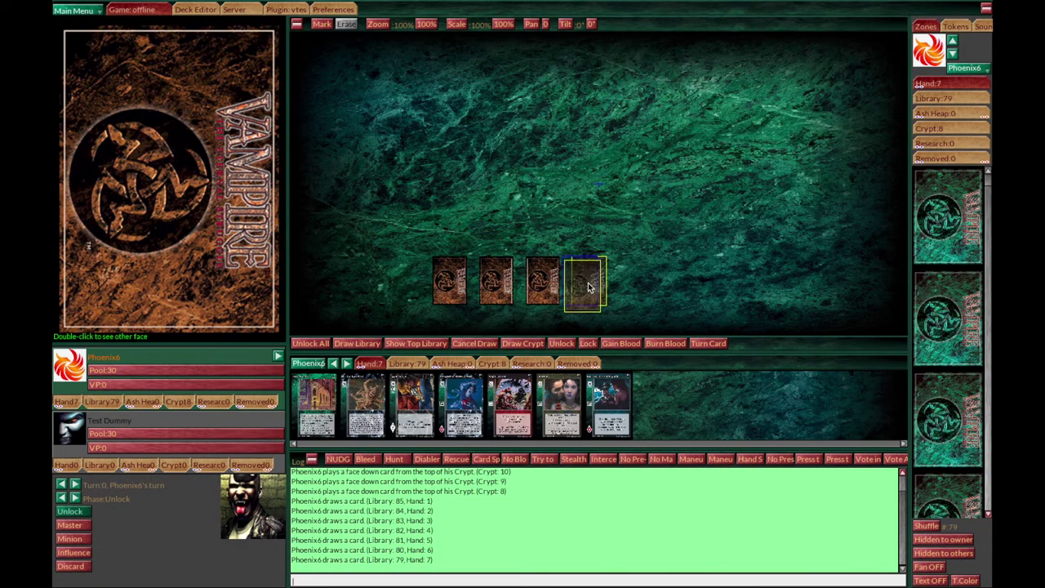
mouse_move(495, 282)
left_mouse_down()
mouse_move(504, 282)
mouse_move(466, 283)
mouse_move(484, 280)
left_mouse_up()
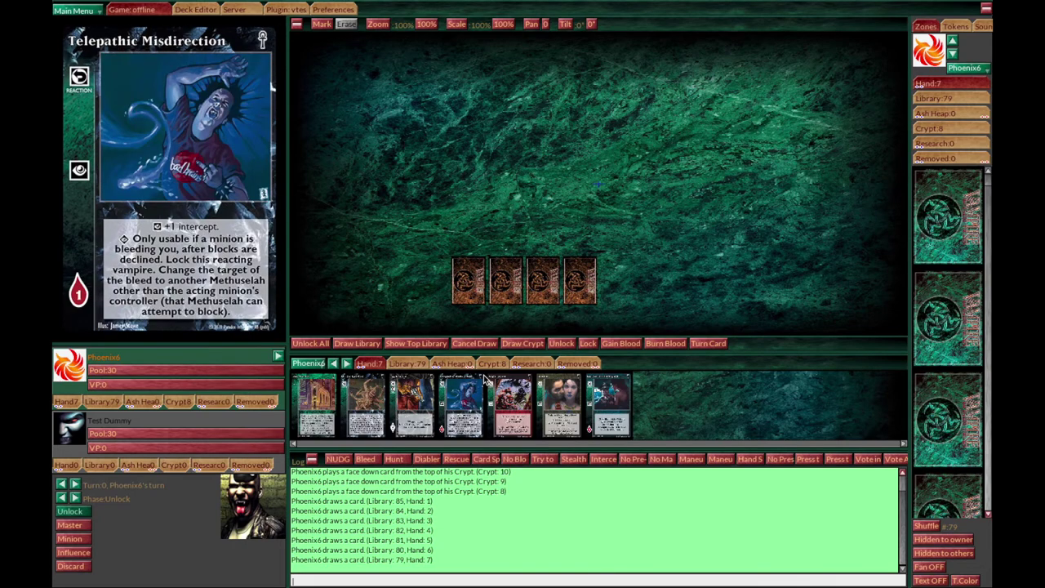
left_click(470, 279)
- Give the first face-down crypt card three blood using Gain Blood and the G shortcut
right_click(470, 278)
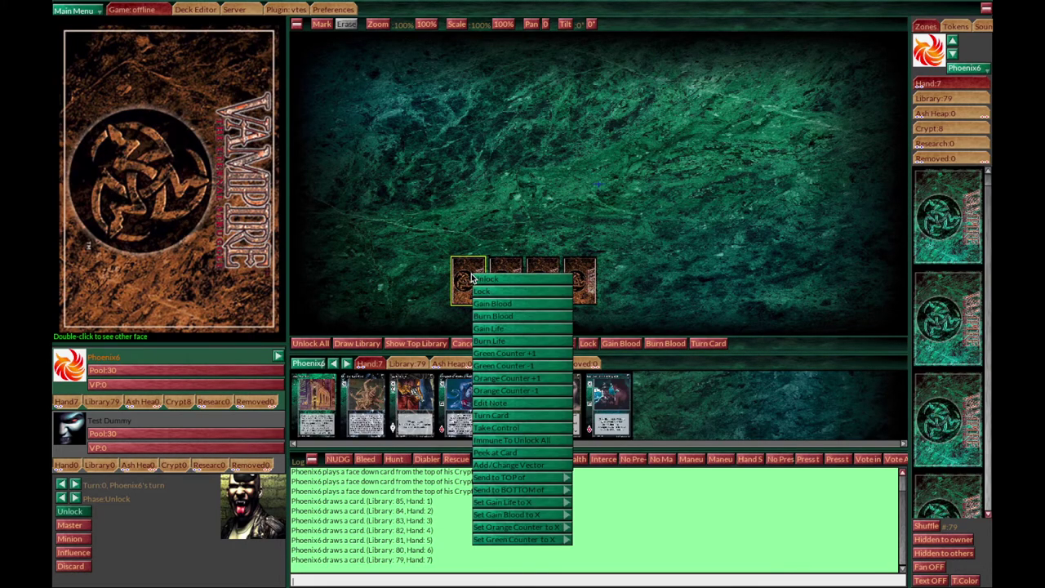
left_click(492, 306)
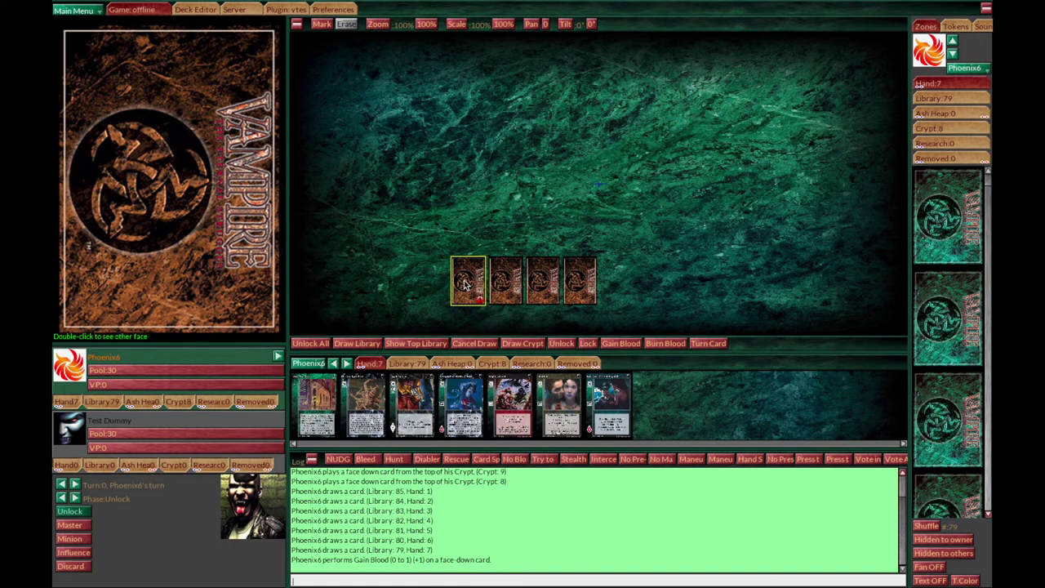
key("g")
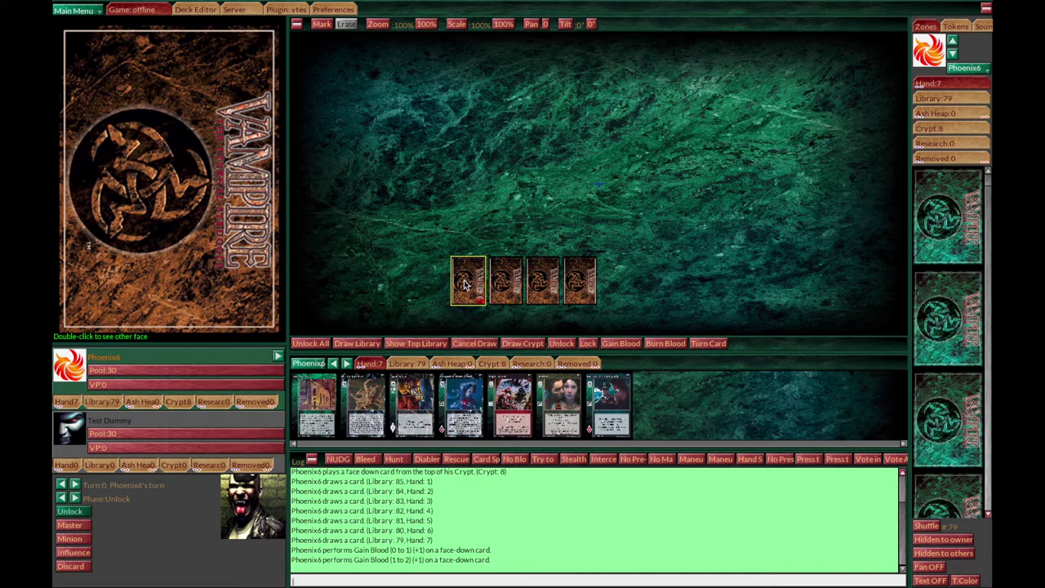
key("g")
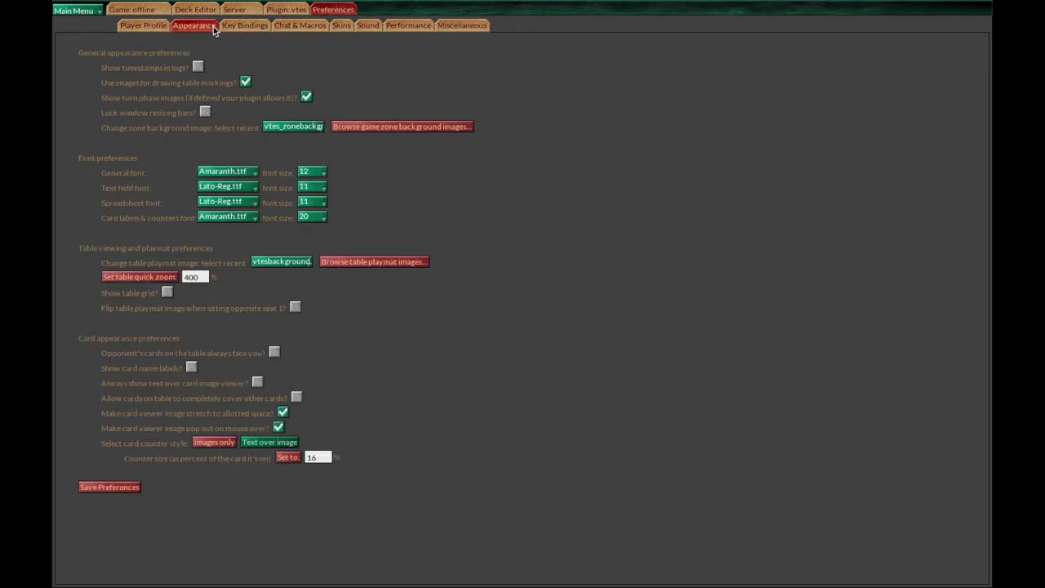
- Choose the 'Images only' counter style in Appearance preferences and check the table
left_click(210, 444)
left_click(210, 443)
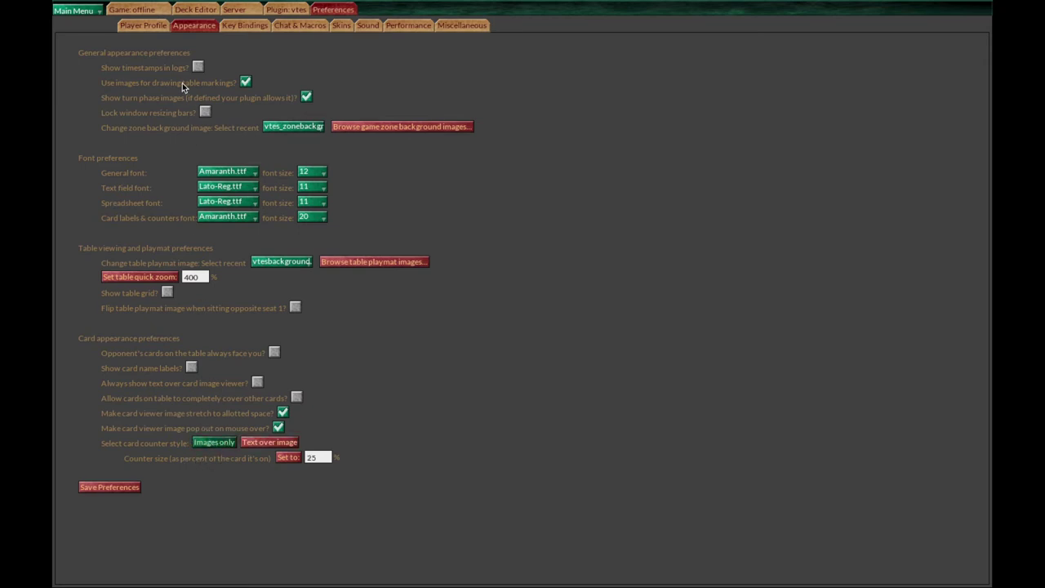
left_click(159, 14)
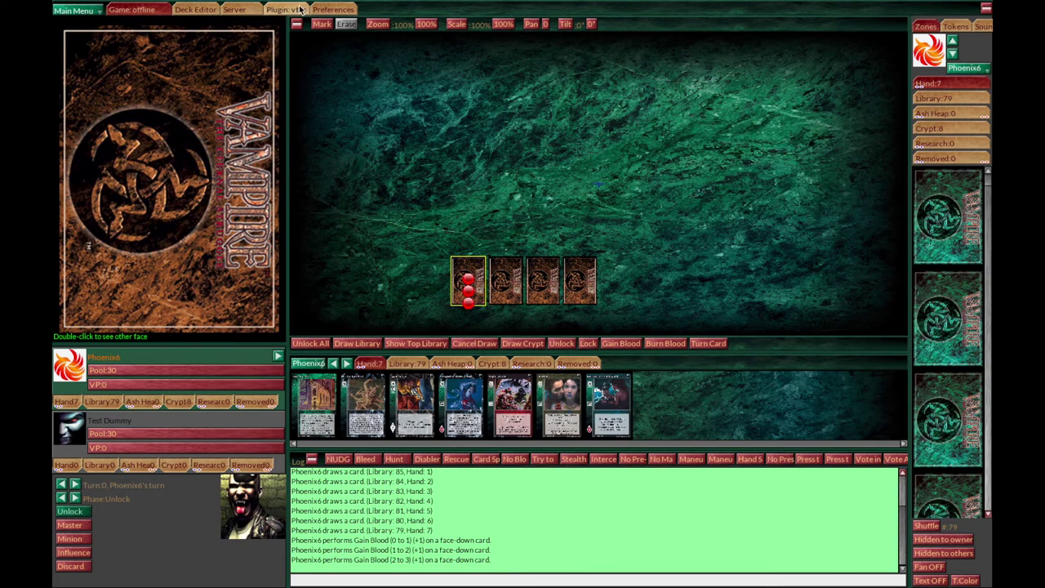
- Change the counter size to 20 percent and save the preferences
left_click(335, 9)
left_click(317, 460)
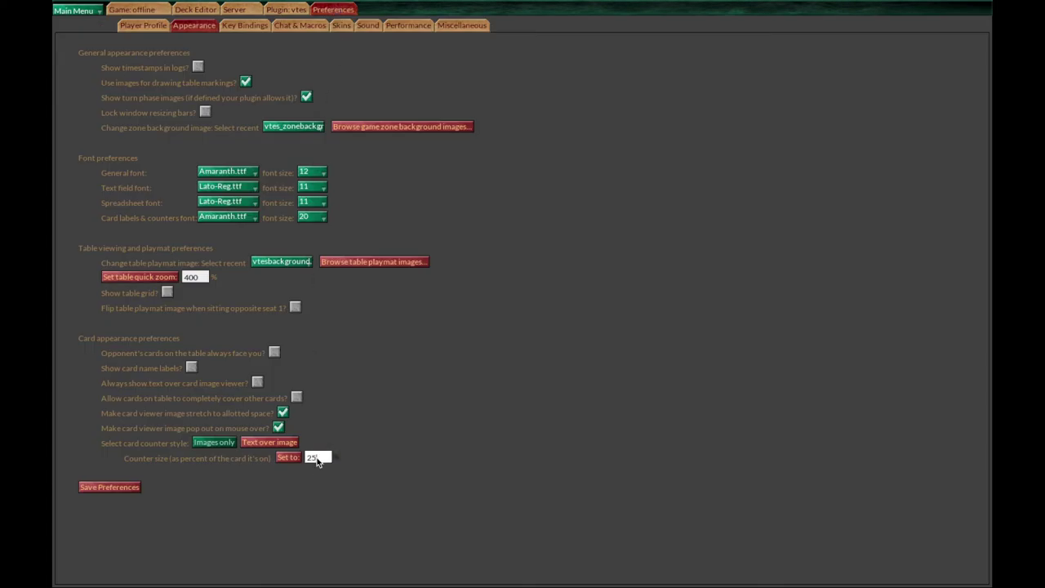
left_click(289, 458)
type("20")
left_click(130, 487)
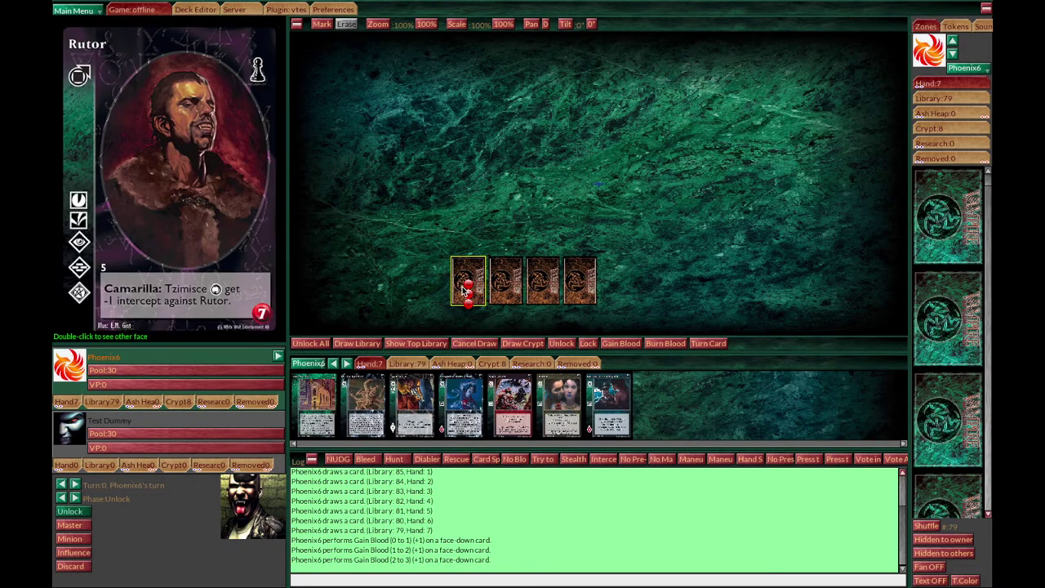
- Take 3 from the pool and add four blood to the first crypt card
left_click(242, 374)
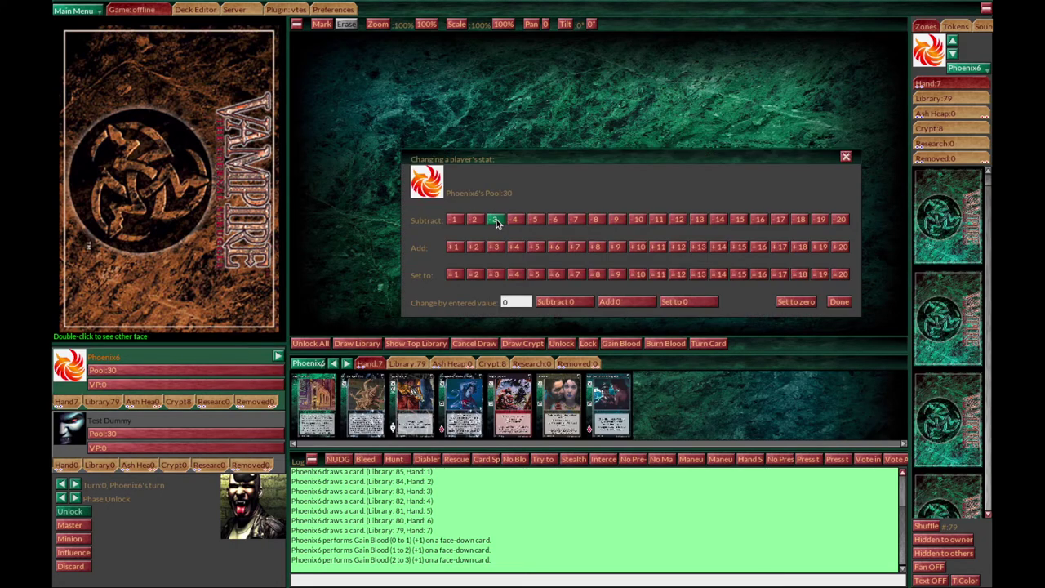
left_click(496, 219)
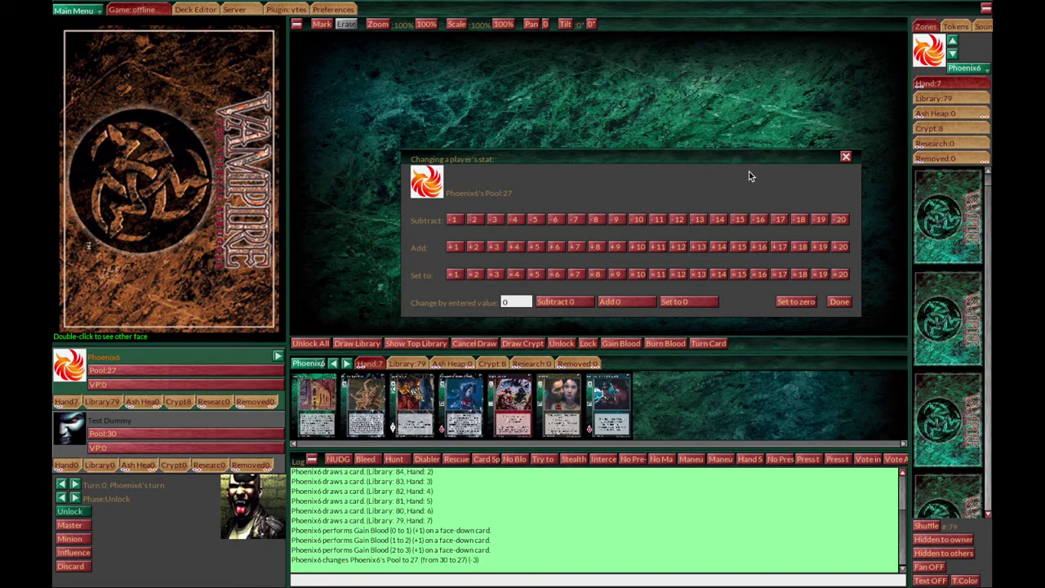
left_click(847, 157)
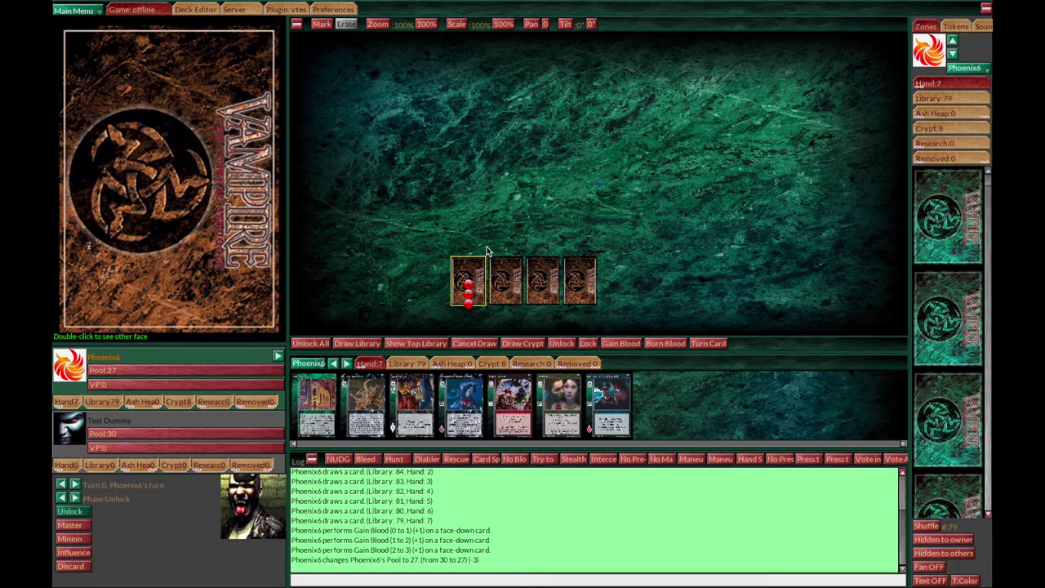
mouse_move(481, 277)
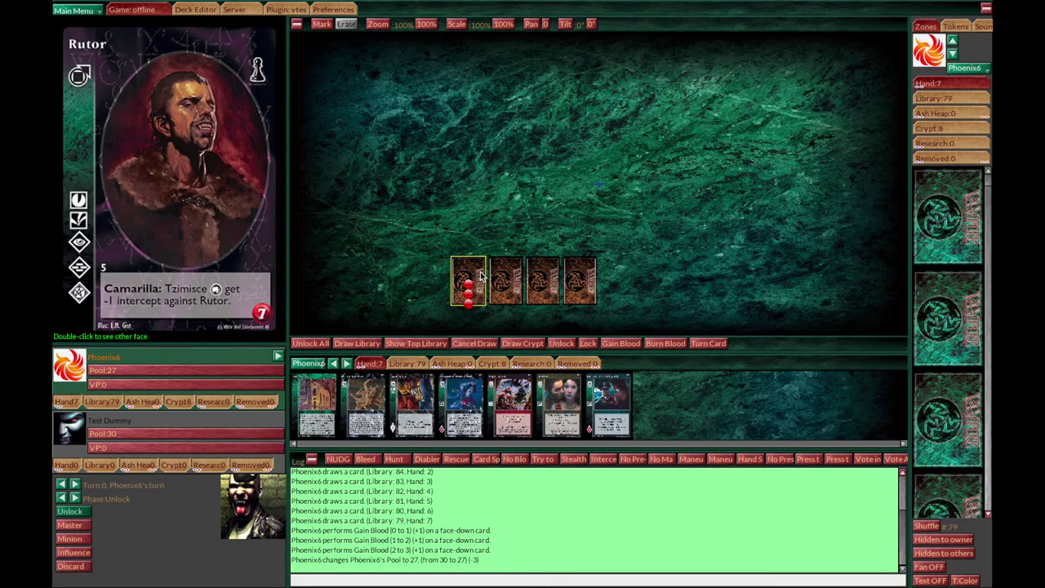
key("plus")
key("plus")
key("plus")
key("plus")
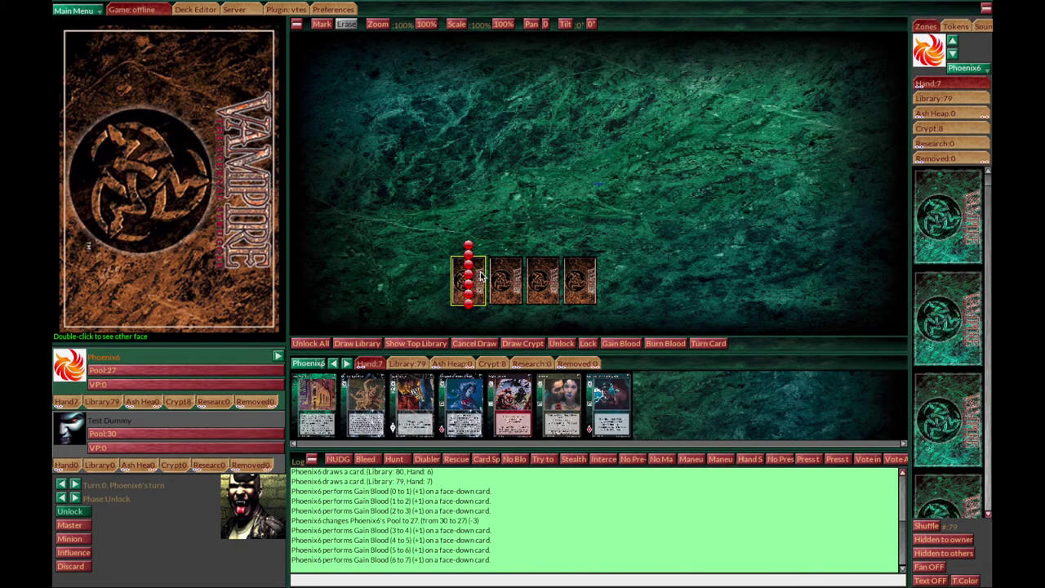
- Take 4 more from the pool, leaving 23, and flip the crypt card to reveal Rutor
left_click(128, 369)
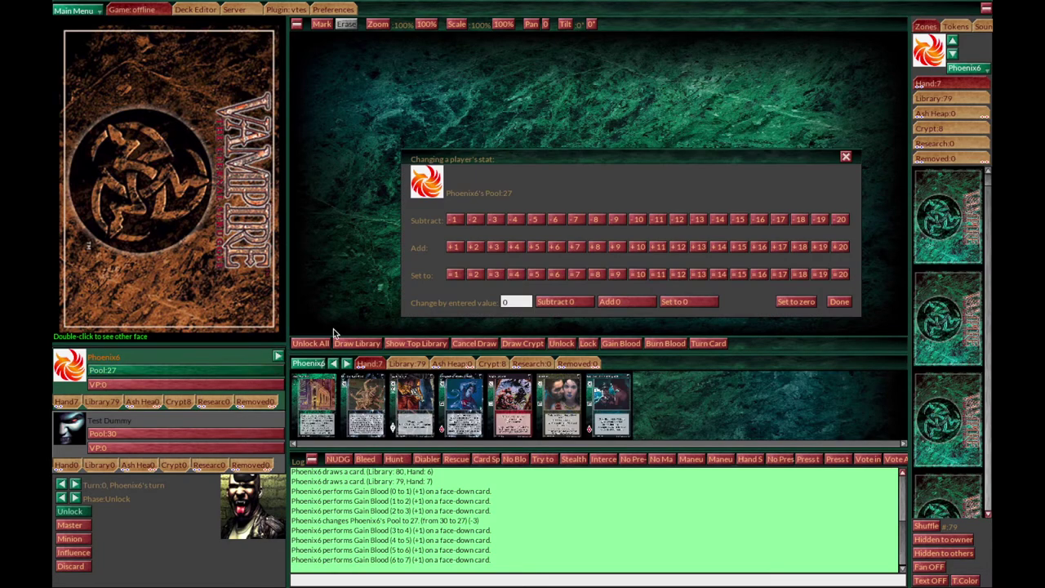
left_click(513, 222)
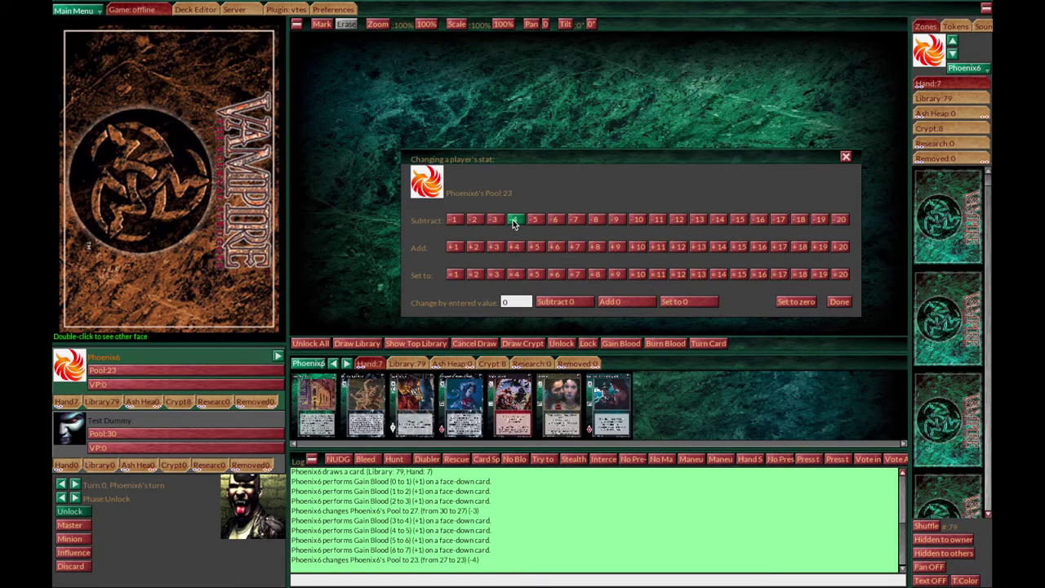
left_click(846, 157)
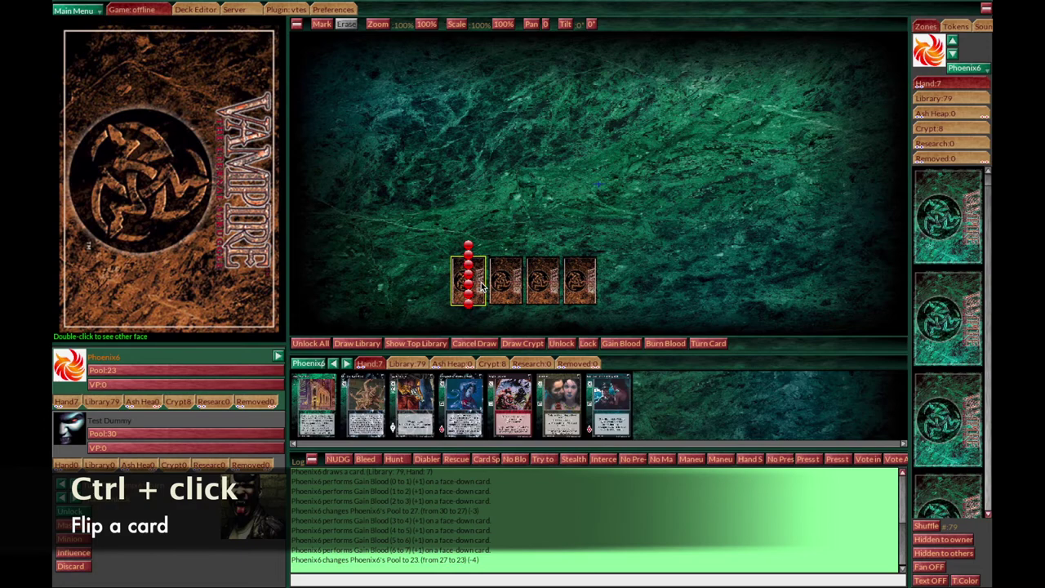
left_click(481, 285, "ctrl")
- Move Rutor above the crypt row, lock it, and play Govern the Unaligned
left_click_drag(482, 285, 481, 233)
left_click(472, 217)
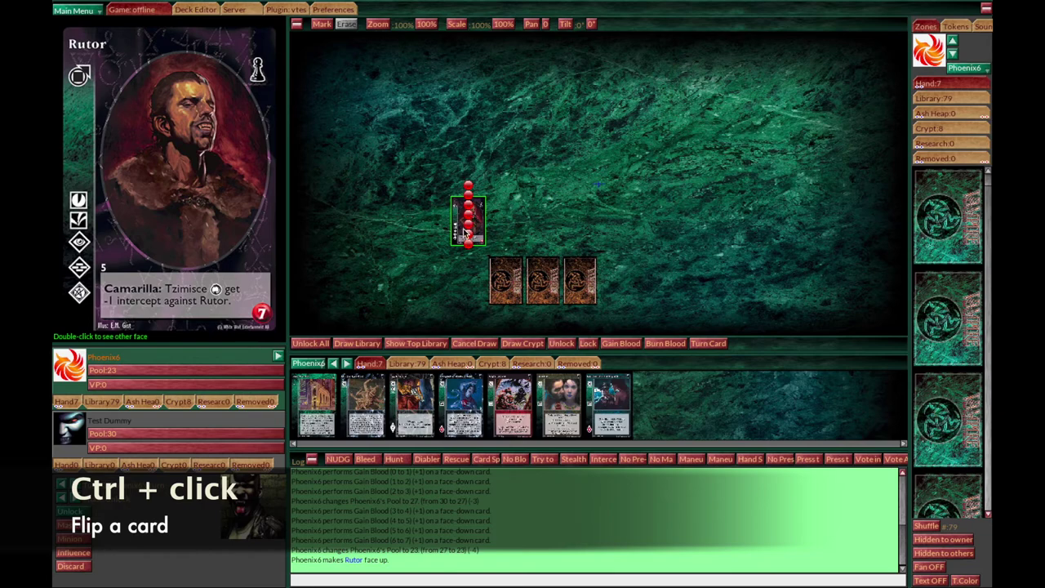
double_click(468, 227)
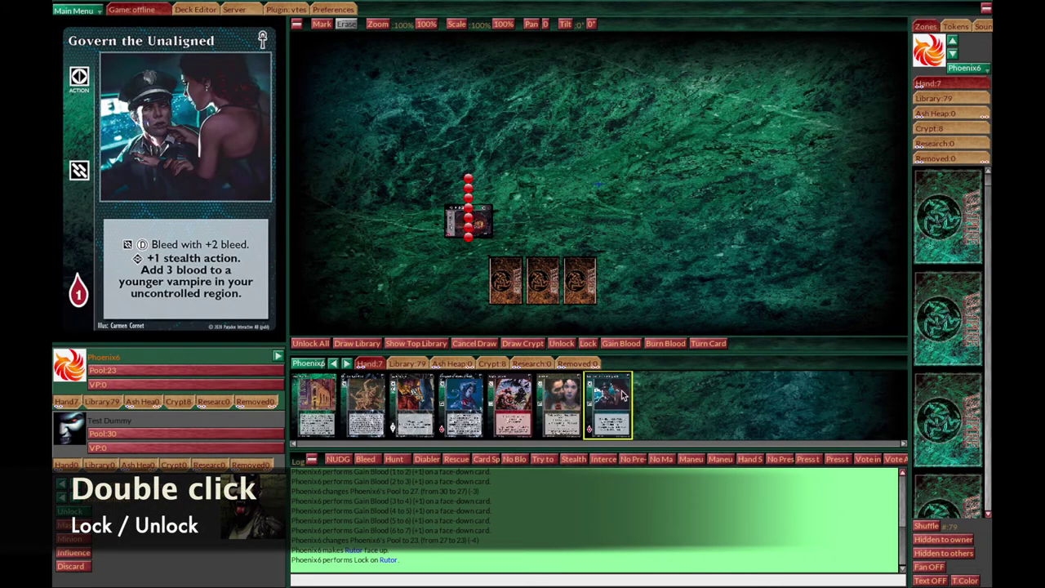
left_click_drag(608, 405, 524, 210)
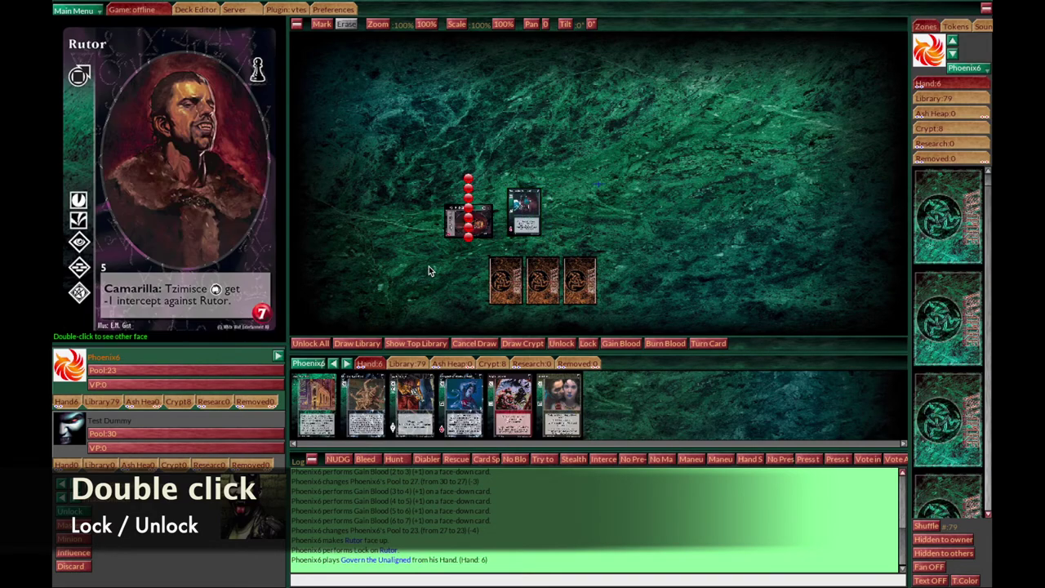
- Draw a replacement card, burn one blood from Rutor, and send Govern to the ash heap
left_click(369, 344)
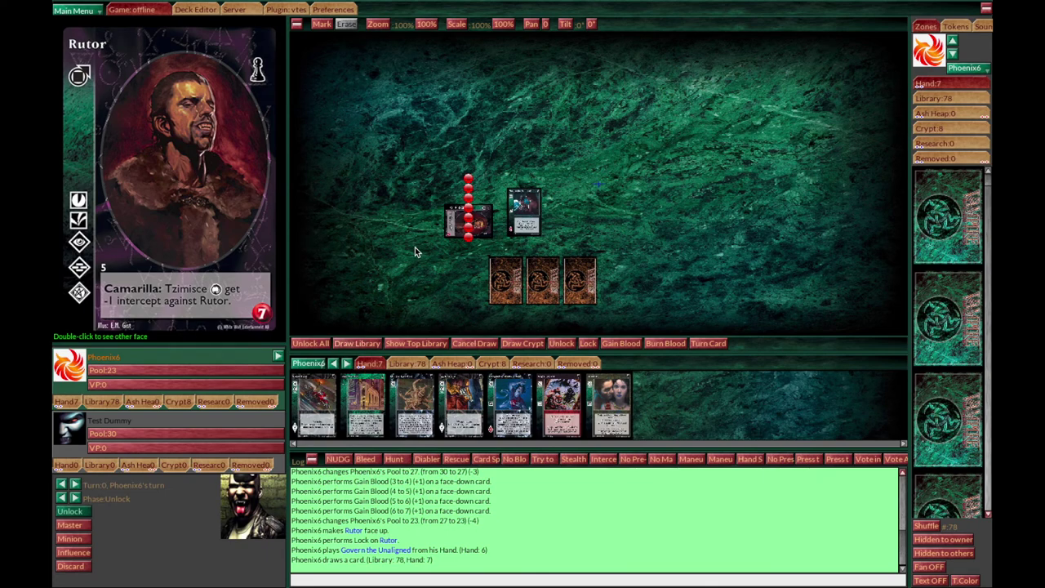
right_click(480, 227)
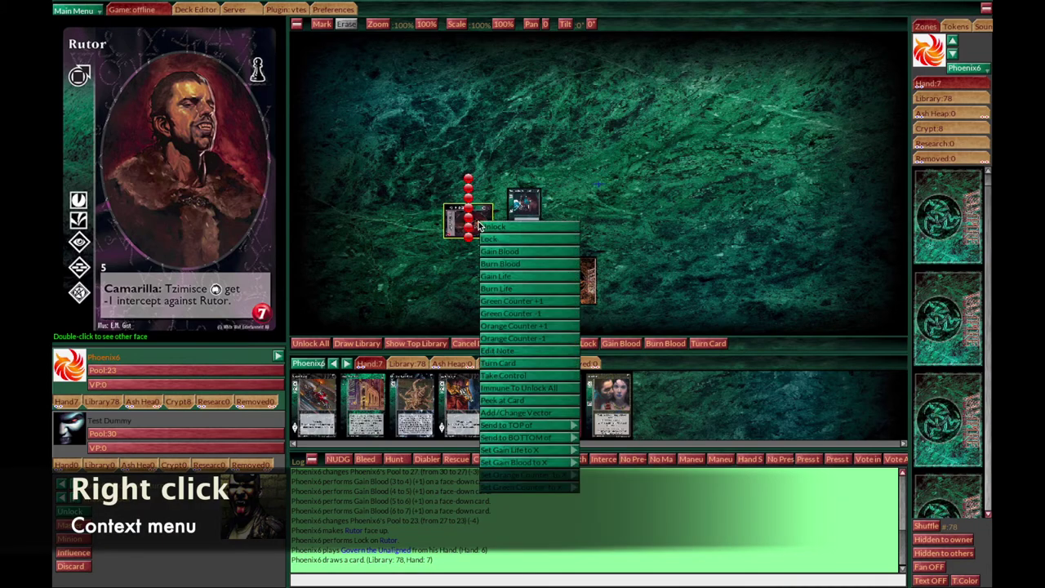
left_click(497, 264)
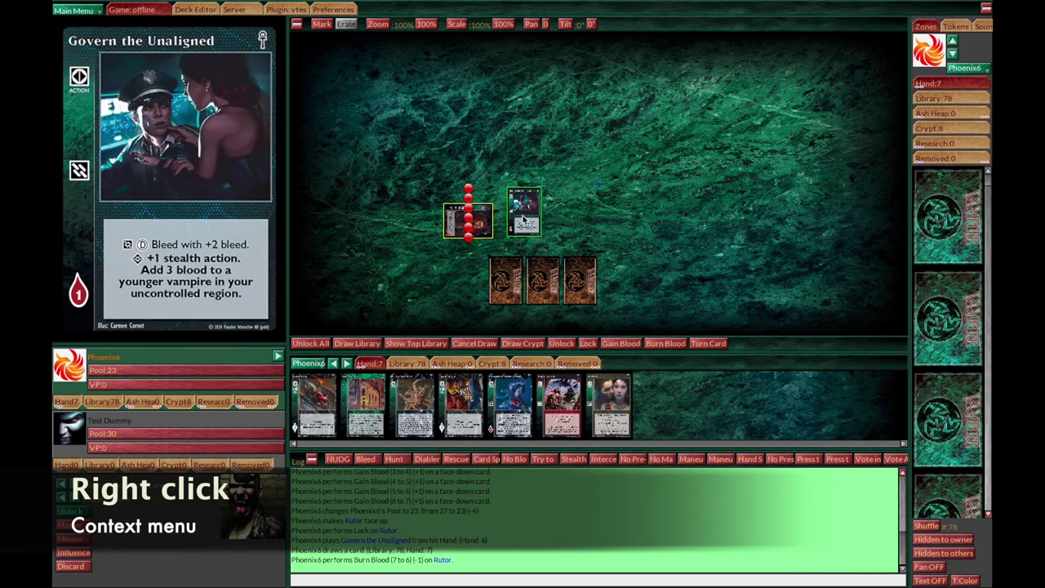
left_click(524, 219)
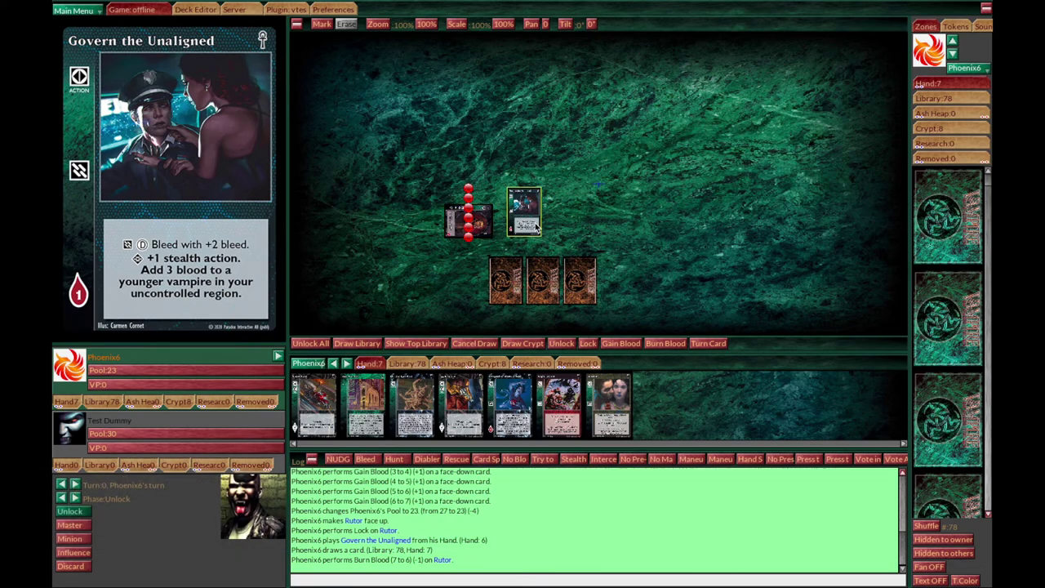
left_click_drag(535, 227, 463, 368)
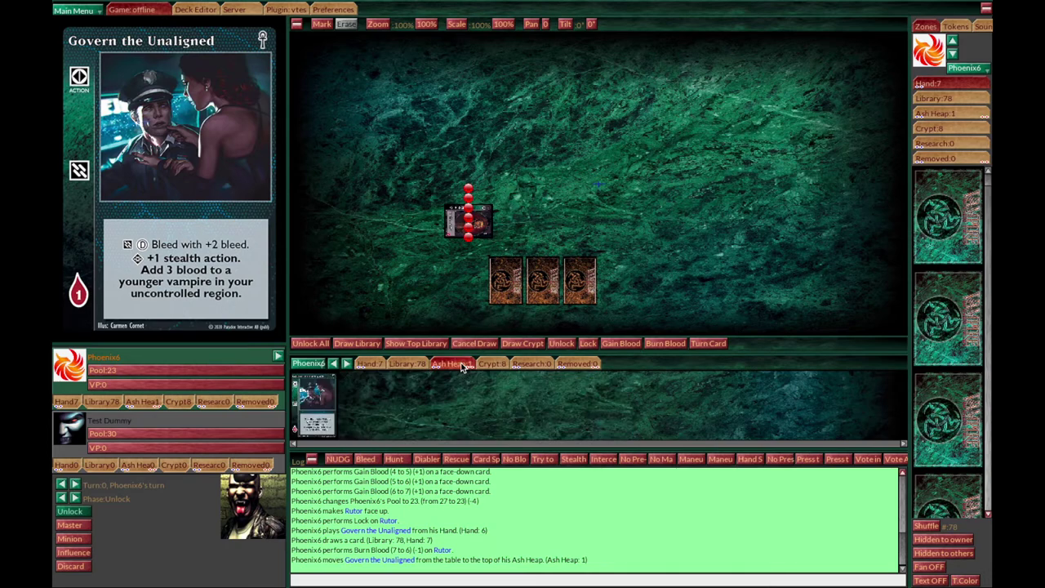
- Confirm Govern the Unaligned is in the Ash Heap, then unlock Rutor so it stands upright
left_click(369, 363)
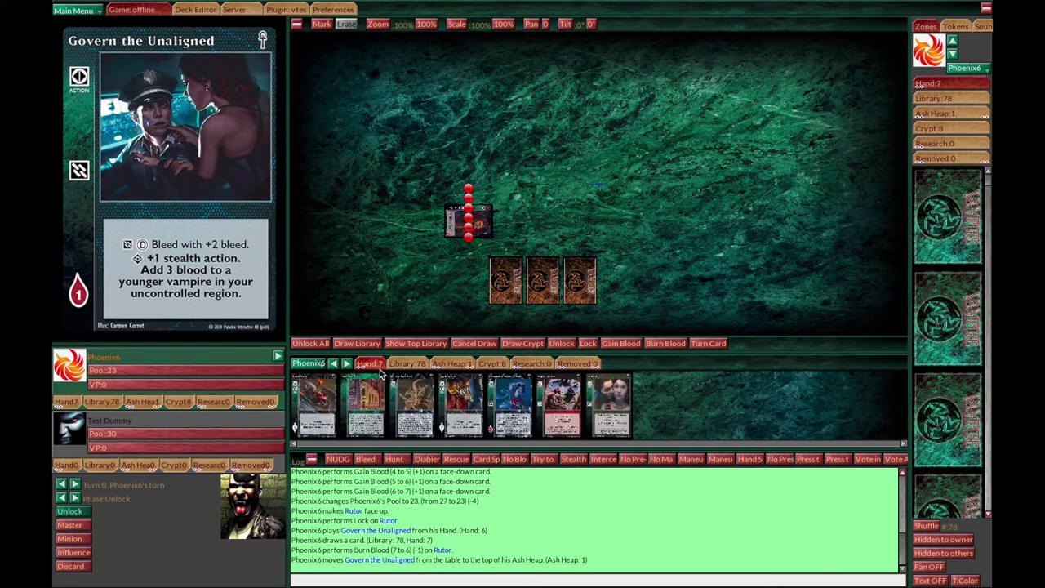
left_click(937, 114)
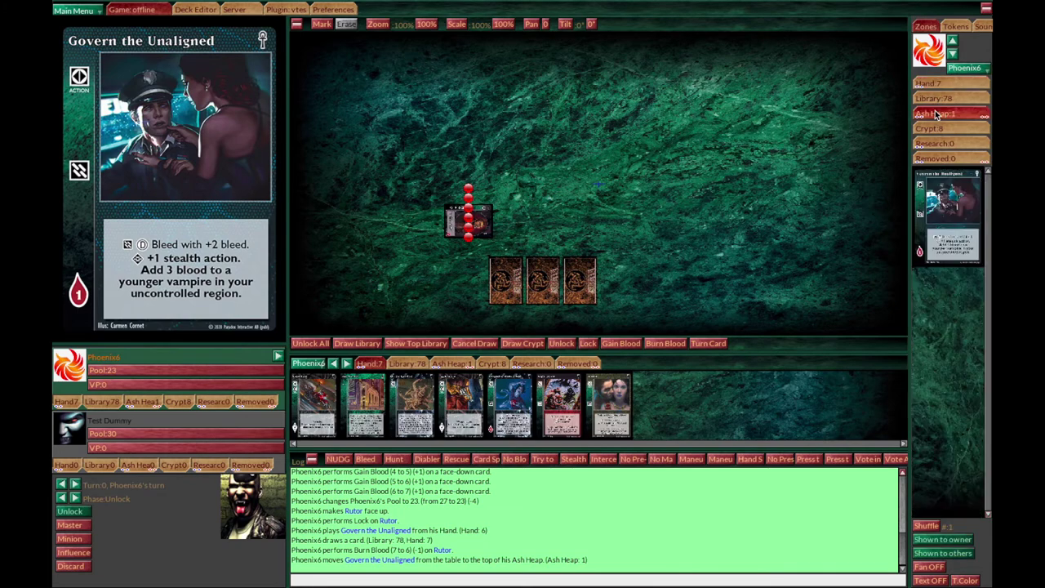
left_click(952, 52)
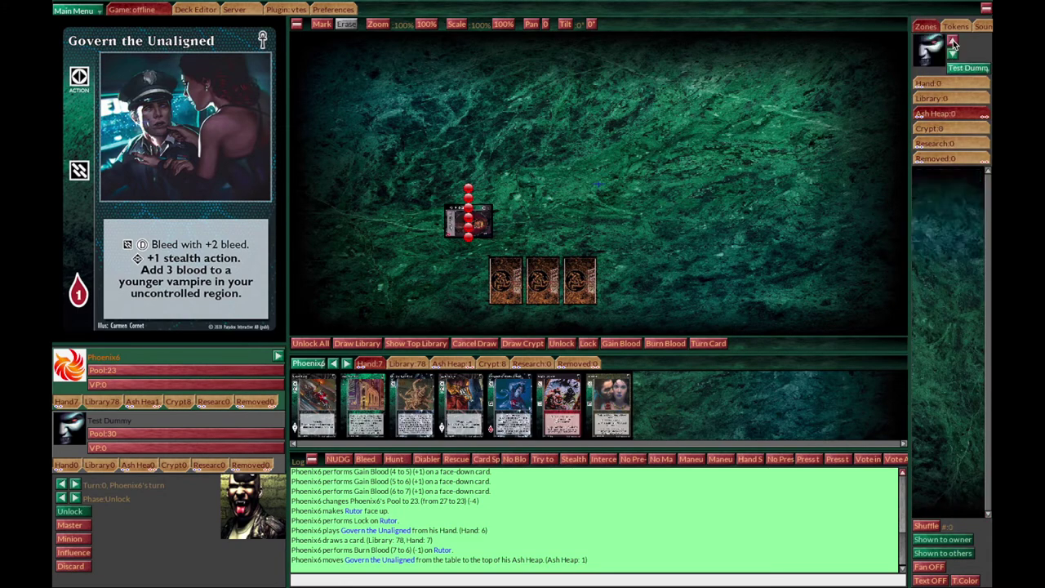
left_click(953, 42)
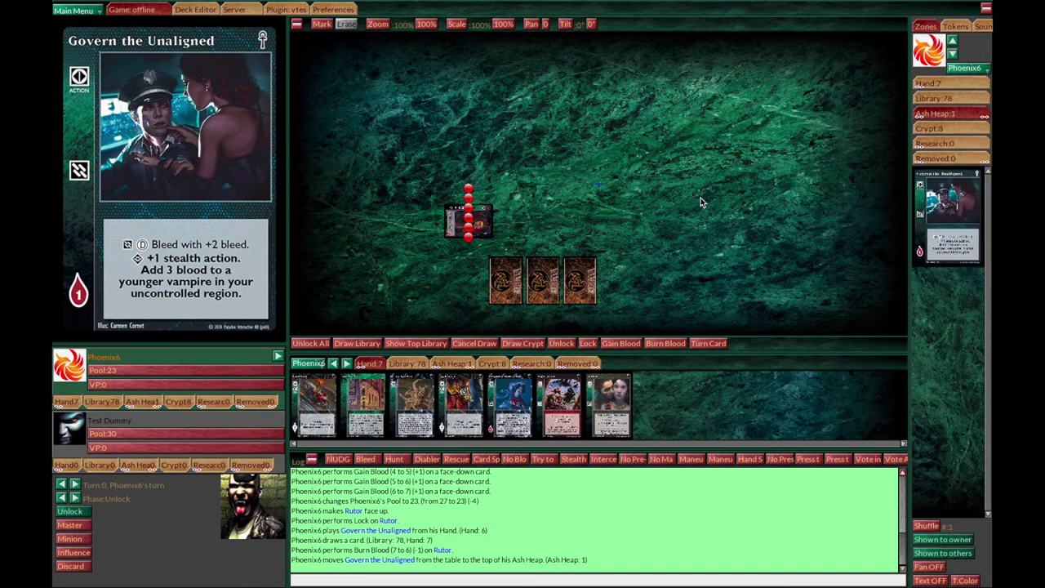
mouse_move(477, 217)
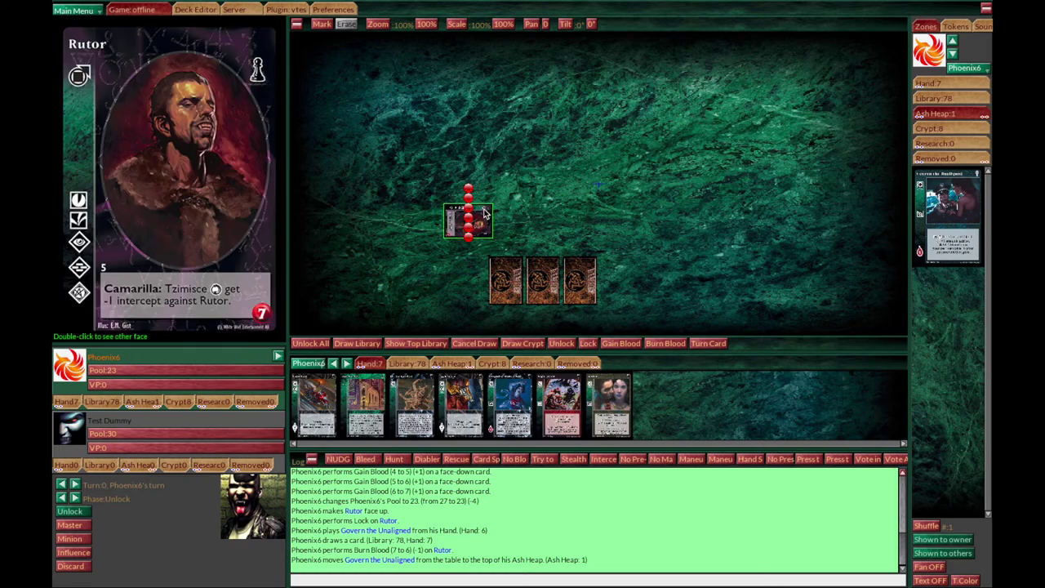
double_click(478, 217)
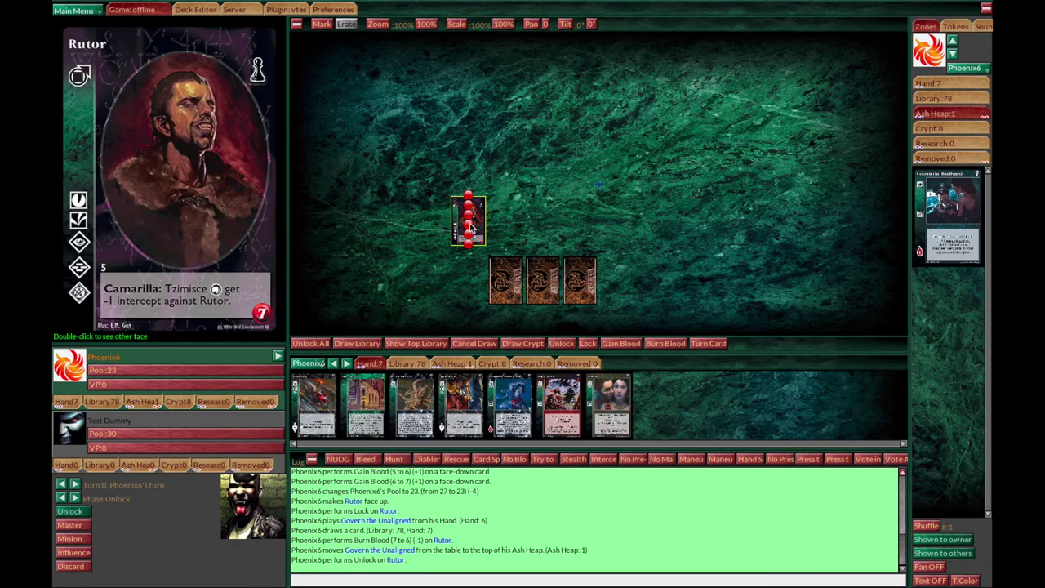
- Lock Rutor and announce a bleed, then unlock, relock it, and announce a hunt
key("t")
left_click(365, 458)
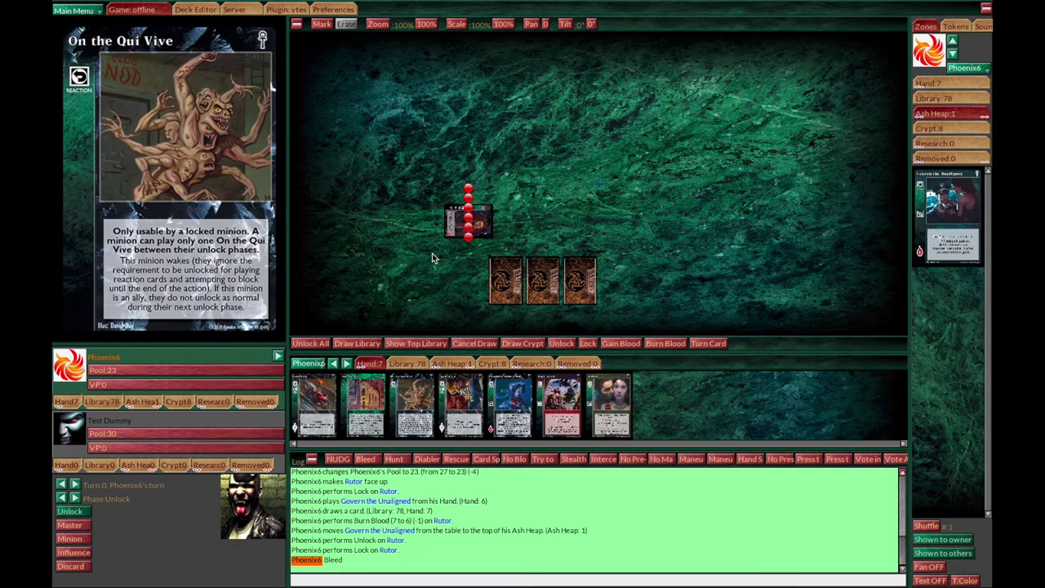
double_click(467, 214)
double_click(467, 214)
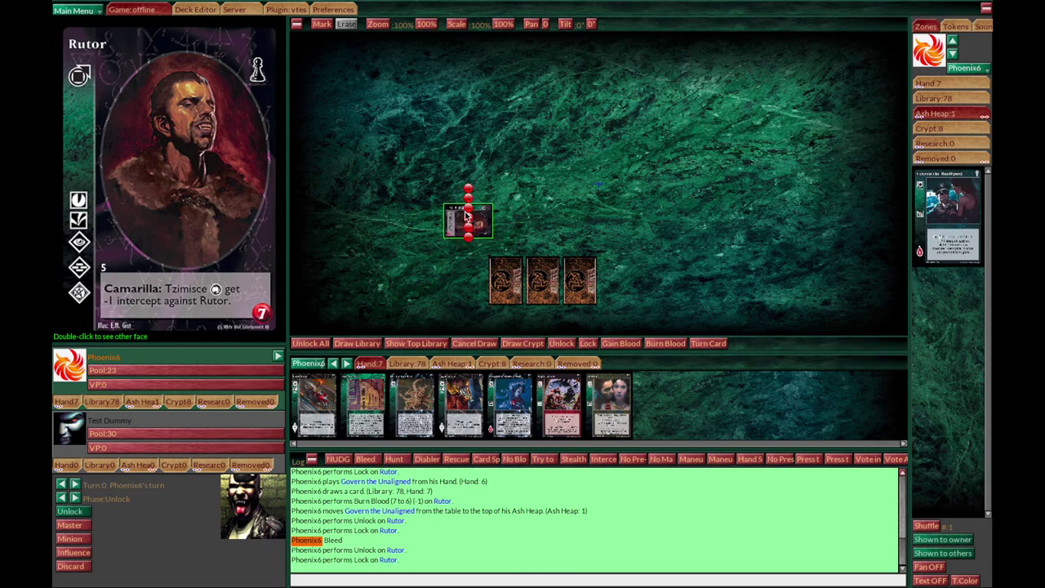
left_click(394, 459)
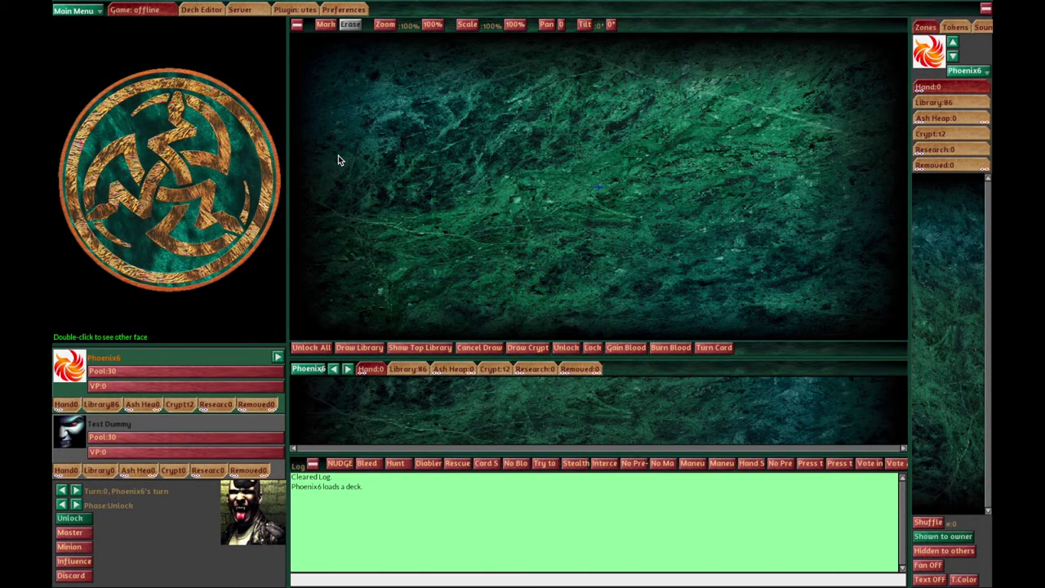
- Open the server lobby, filter to vtes players and vtes games, and join one
left_click(238, 10)
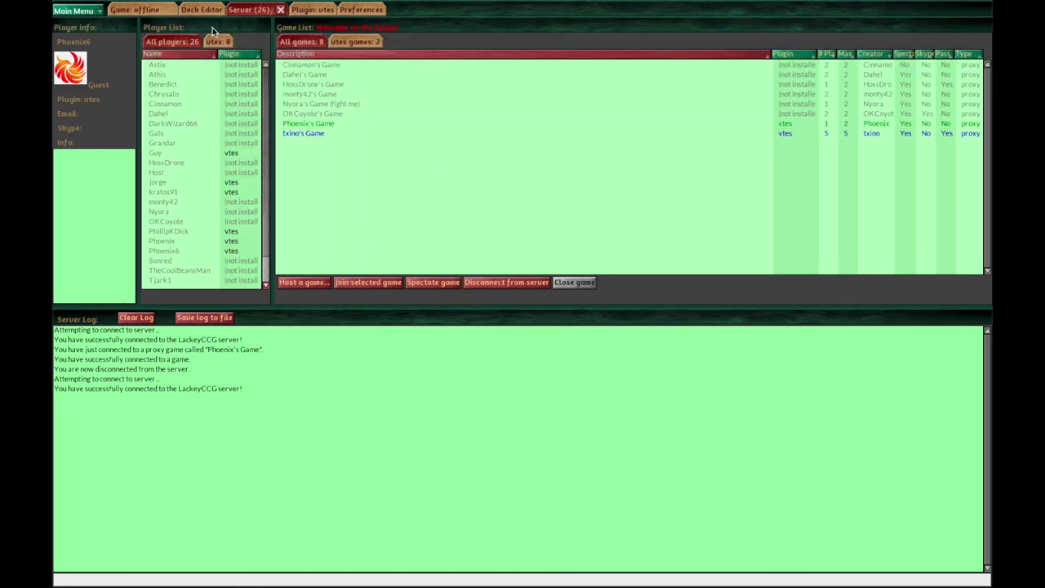
left_click(219, 42)
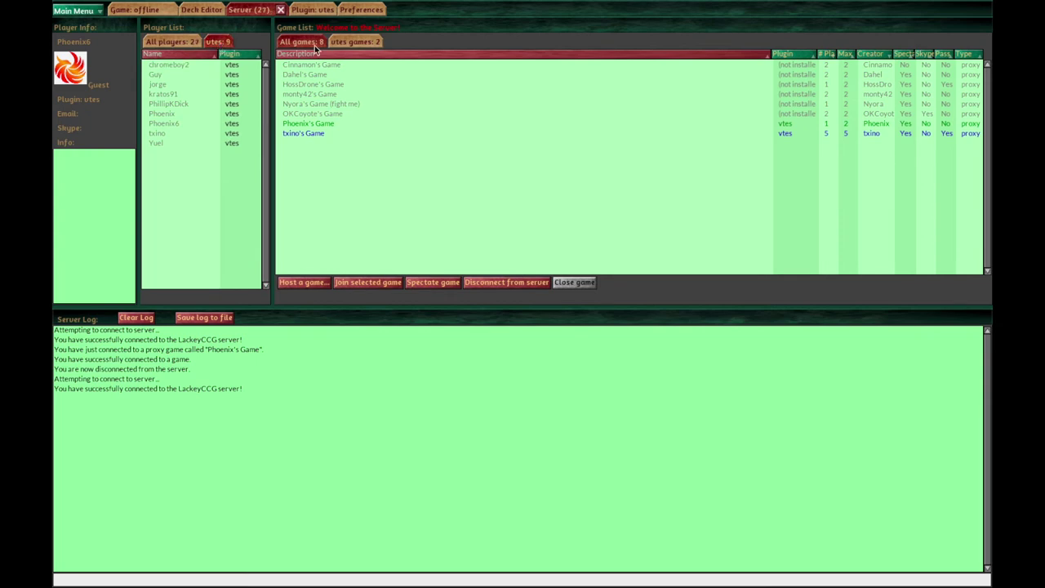
left_click(367, 42)
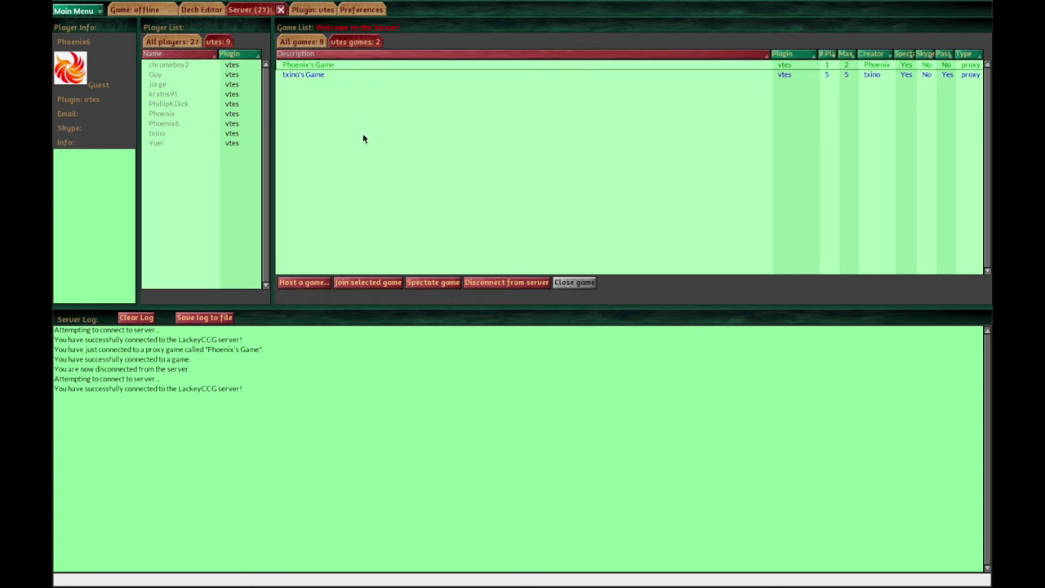
left_click(360, 283)
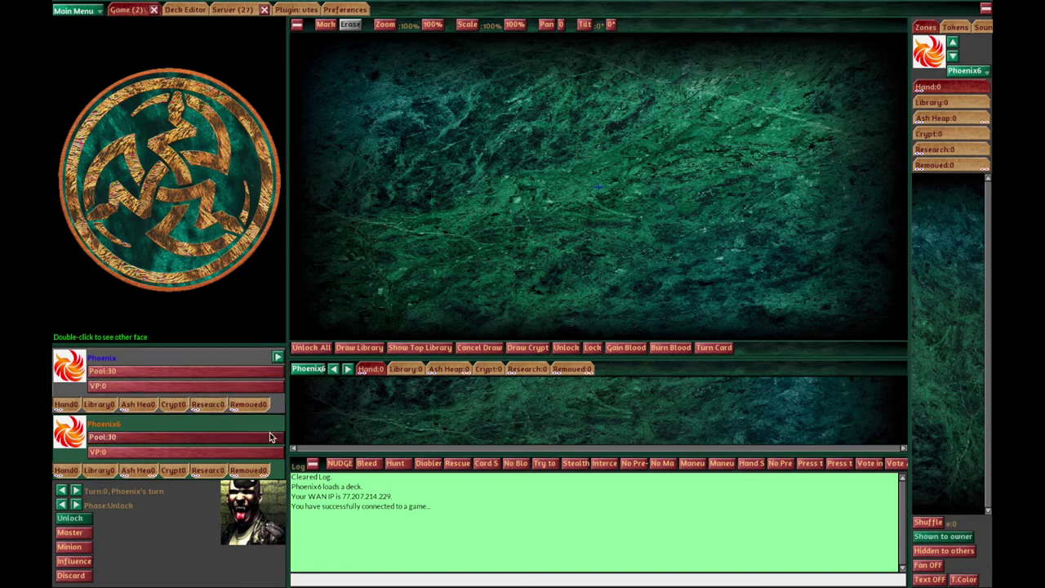
- Roll a 20-sided die, vacate your seat to sit in seat 2, and open Tokens
right_click(529, 153)
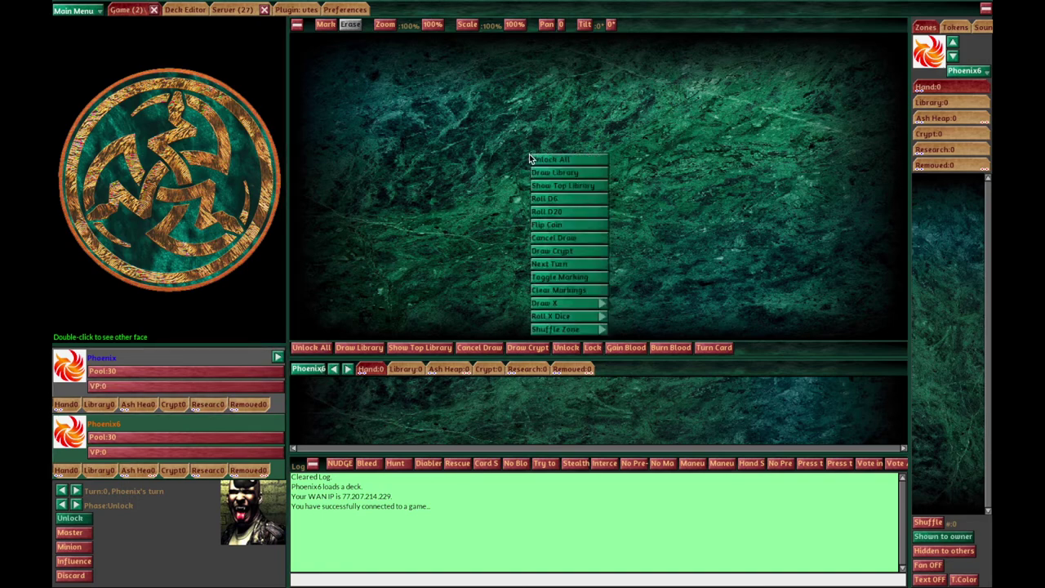
left_click(578, 211)
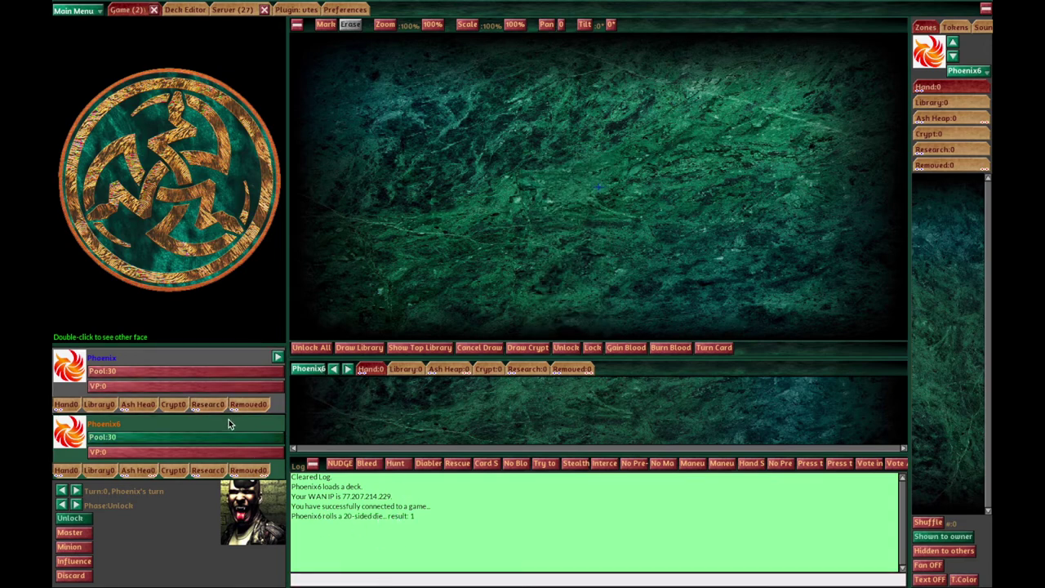
right_click(206, 425)
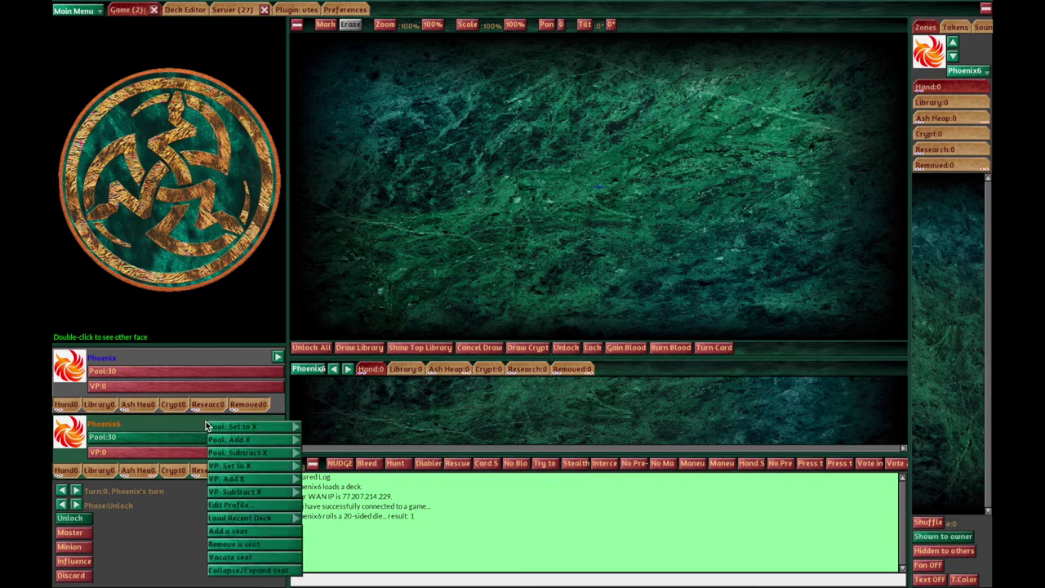
left_click(263, 557)
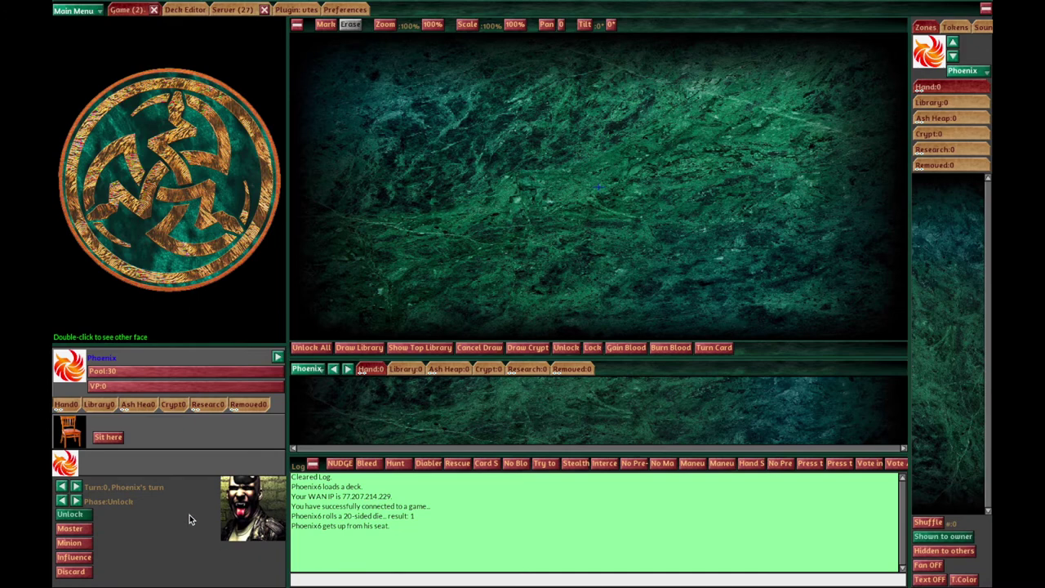
left_click(115, 439)
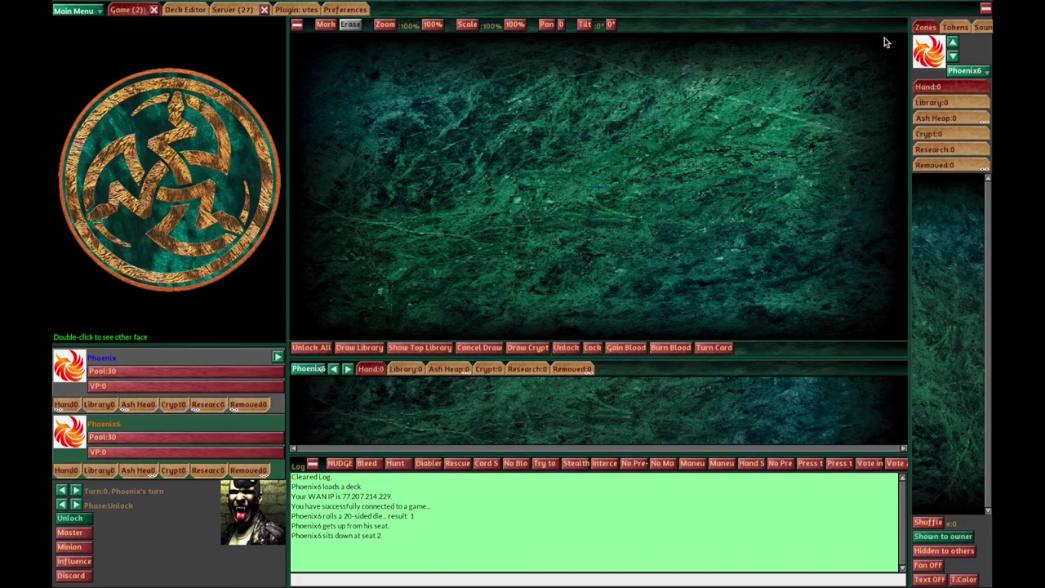
left_click(953, 29)
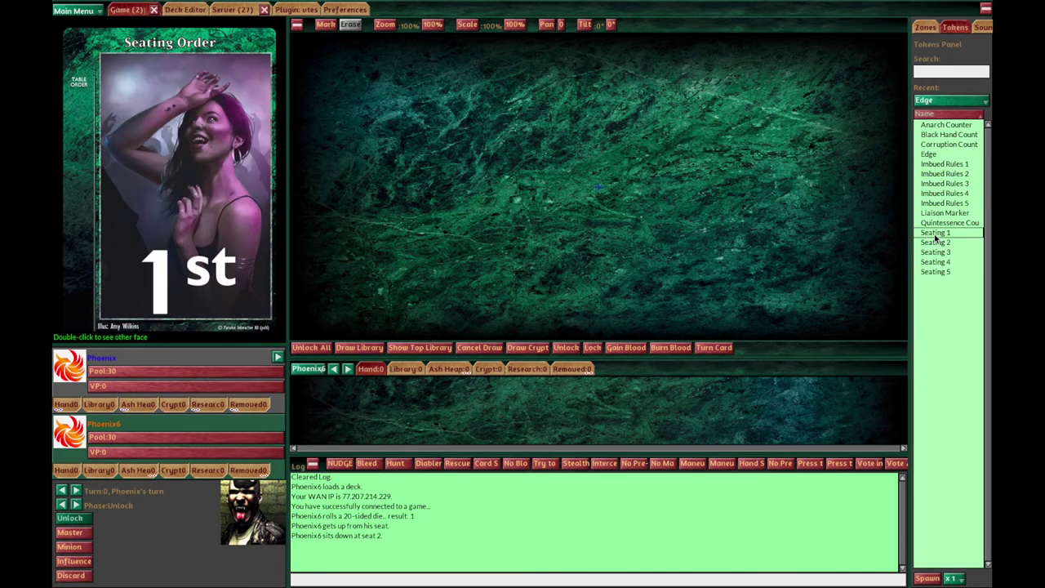
- Put Seating 1 through 5 tokens on the table and drag the Edge token to the centre
double_click(935, 235)
double_click(944, 242)
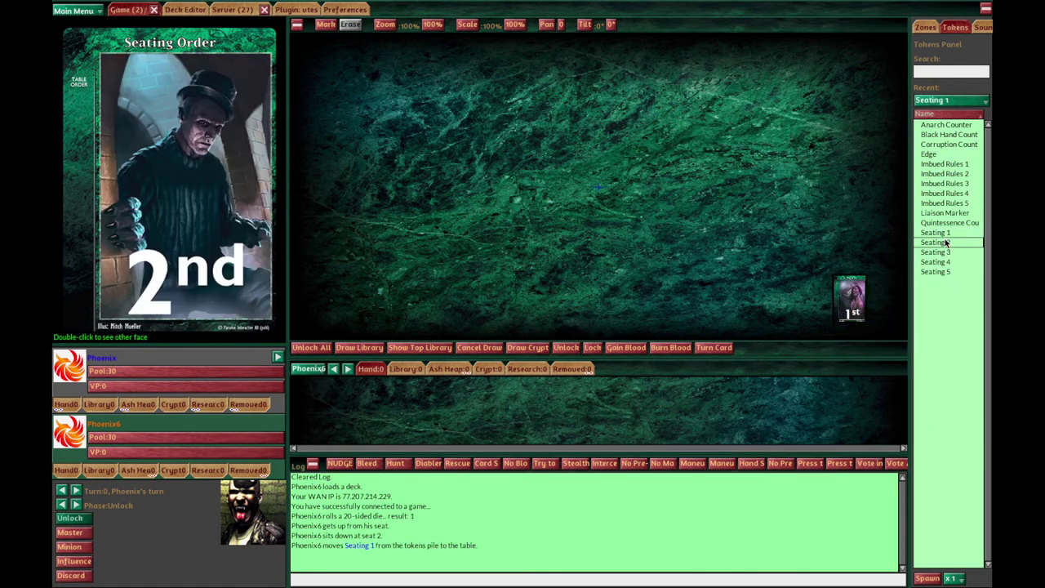
double_click(962, 251)
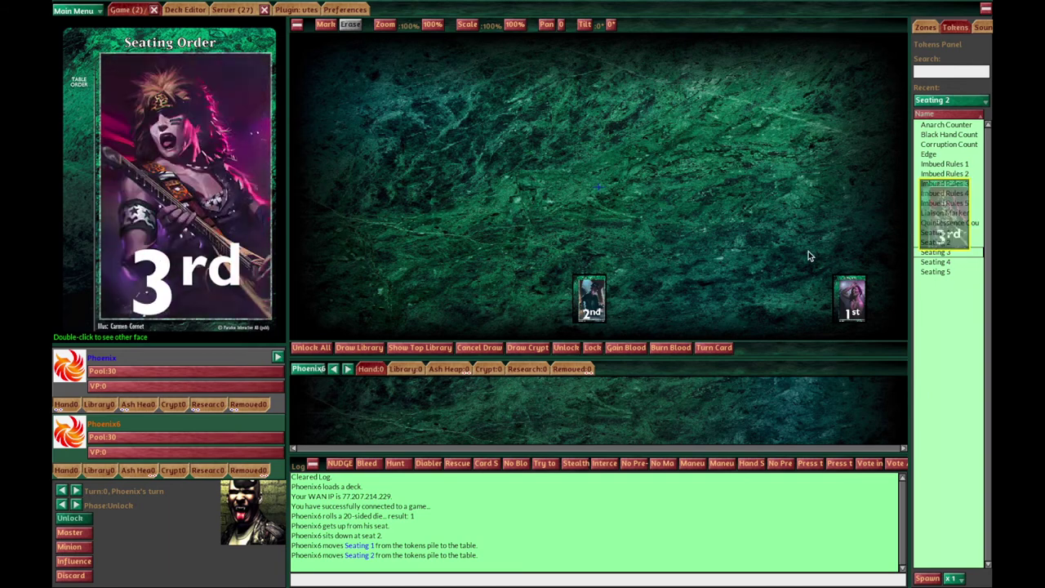
double_click(939, 262)
double_click(939, 272)
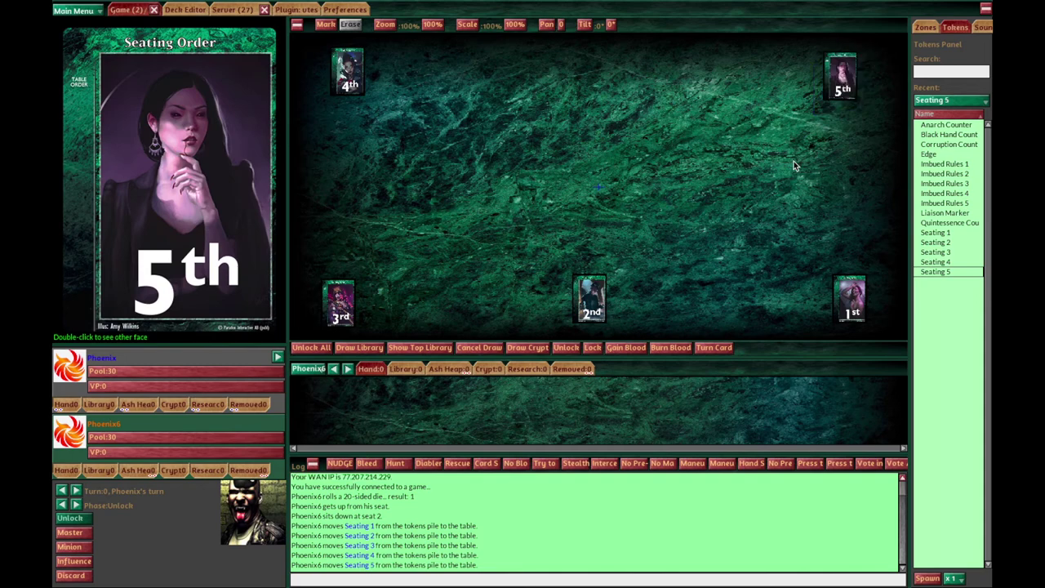
left_click_drag(929, 153, 599, 192)
left_click(933, 28)
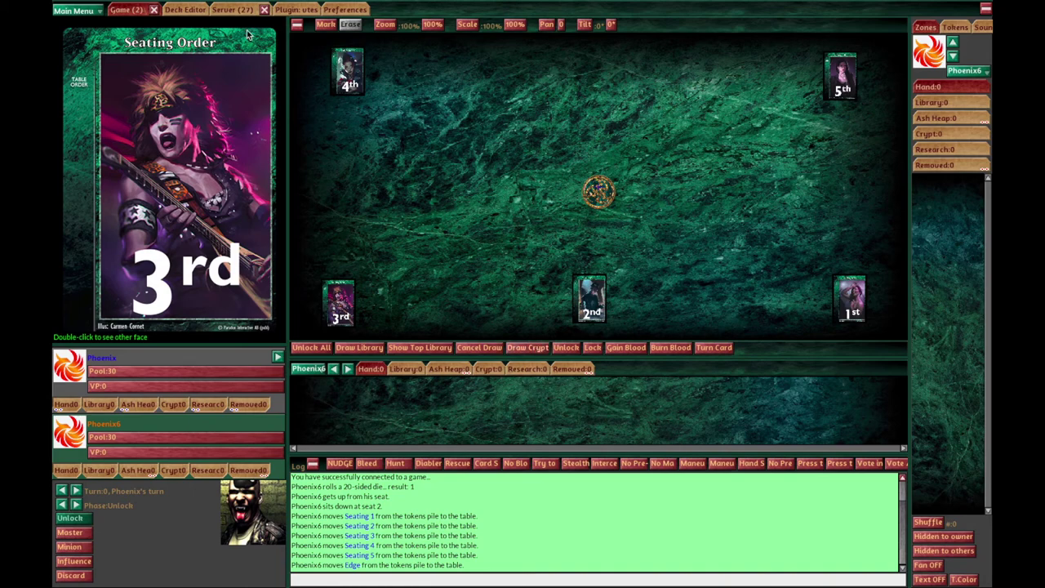
left_click(203, 13)
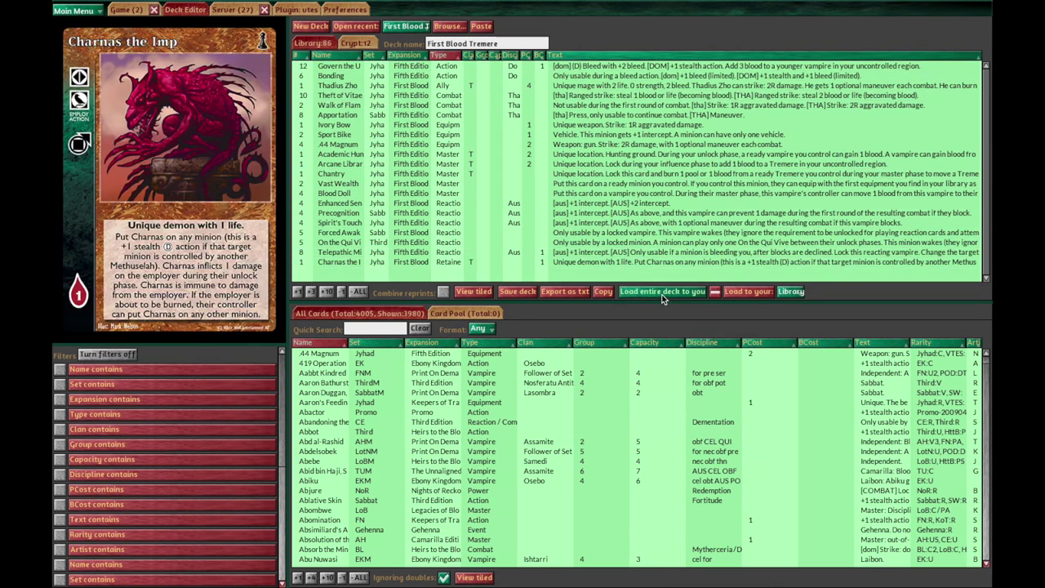
- Load the entire First Blood Tremere deck and draw crypt vampires face down onto the table
left_click(662, 294)
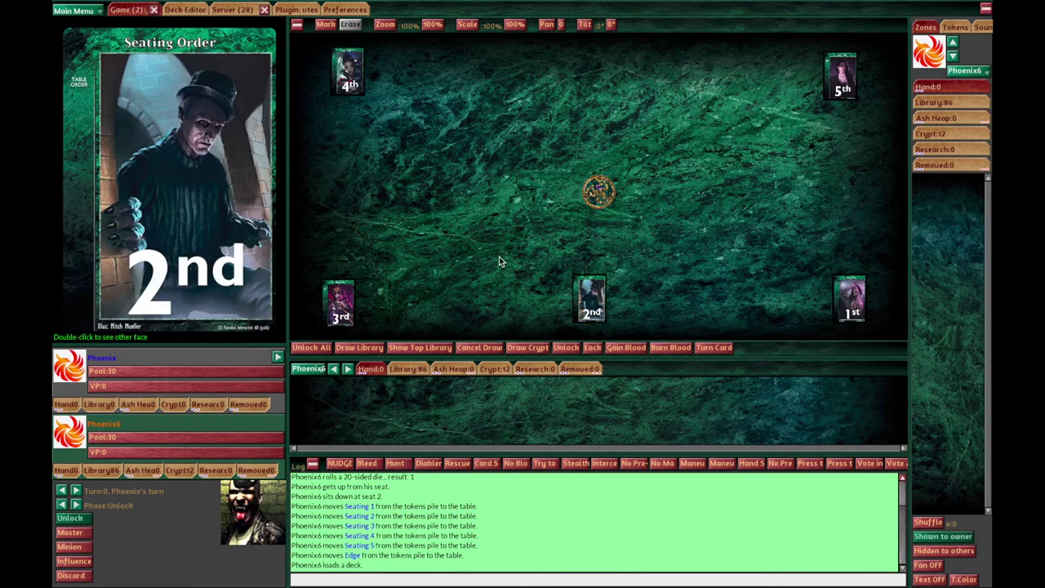
left_click(526, 349)
left_click(527, 350)
left_click(527, 349)
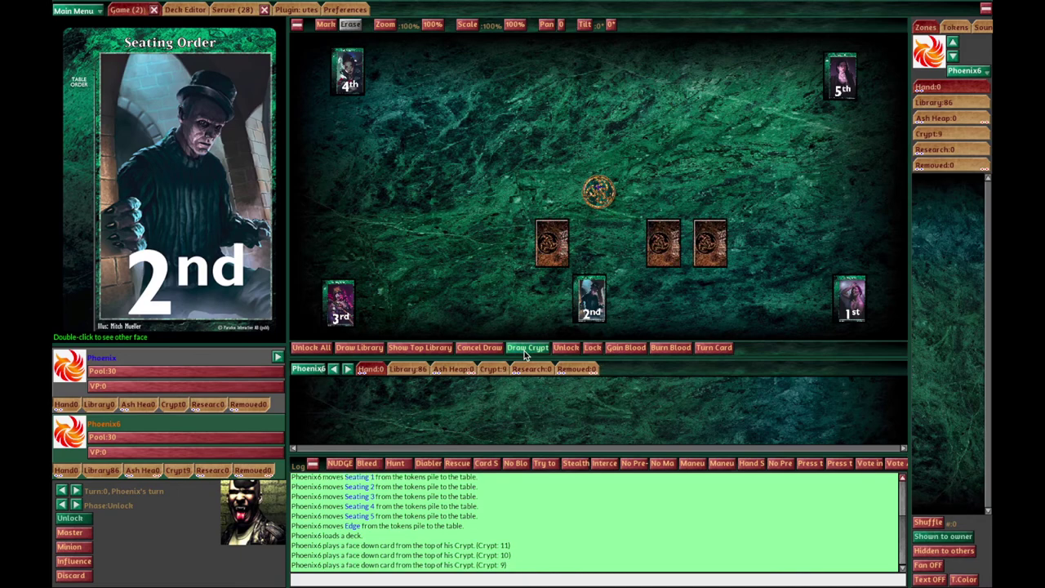
left_click(527, 350)
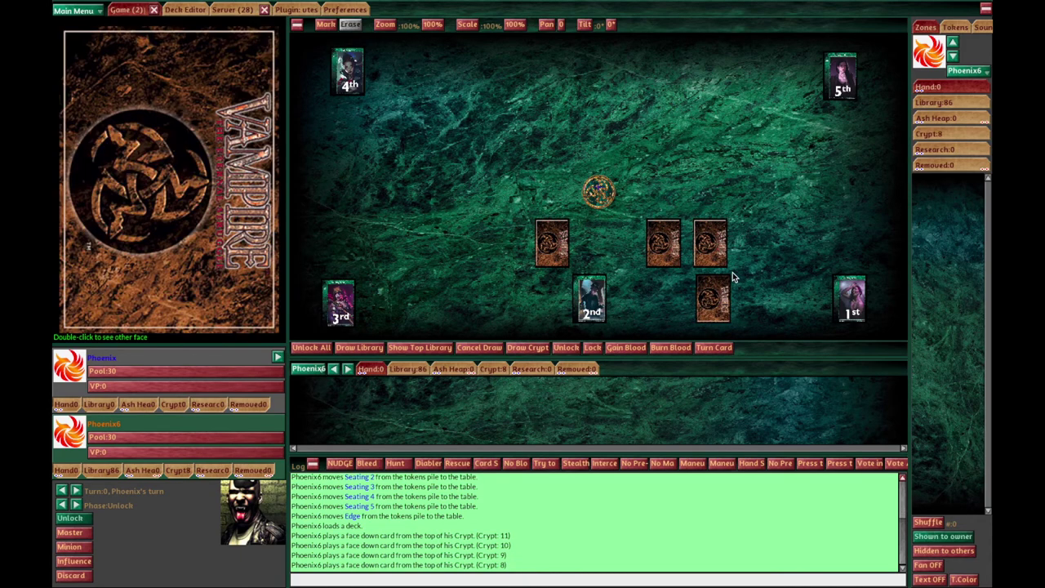
- Line the four crypt cards up along the bottom, moving the Seating 2 token aside
left_click_drag(733, 277, 571, 310)
left_click_drag(712, 299, 644, 301)
left_click_drag(552, 244, 510, 302)
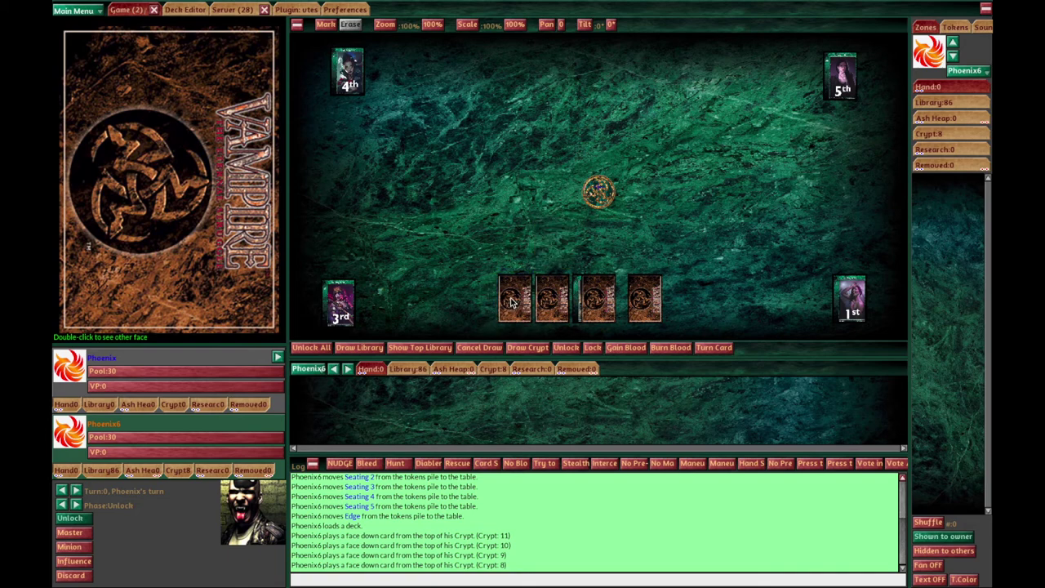
left_click_drag(587, 300, 578, 372)
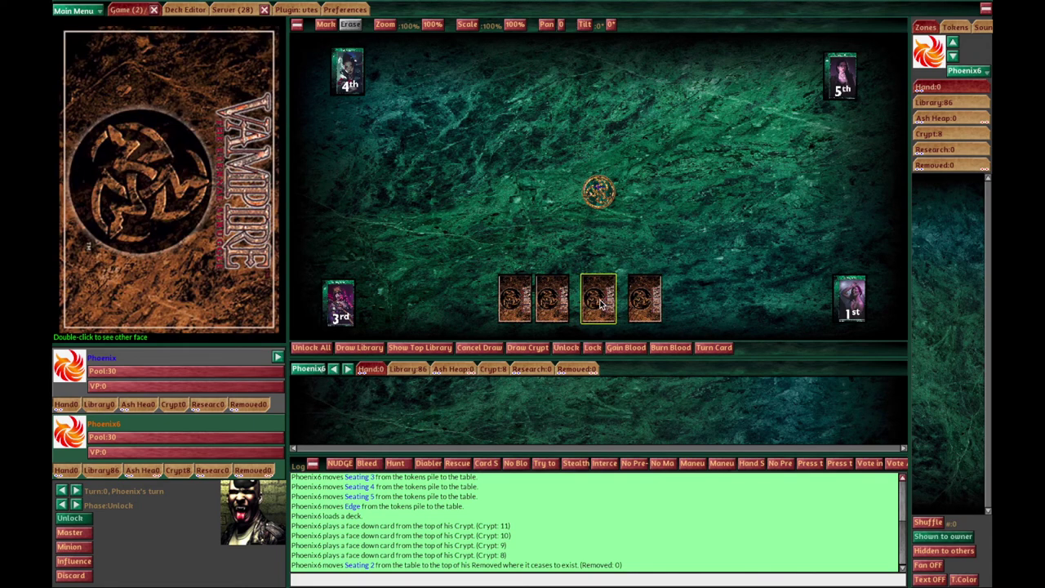
left_click_drag(600, 304, 622, 305)
- Draw a seven-card opening hand with Draw X > 7, then view the Ash Heap
right_click(498, 212)
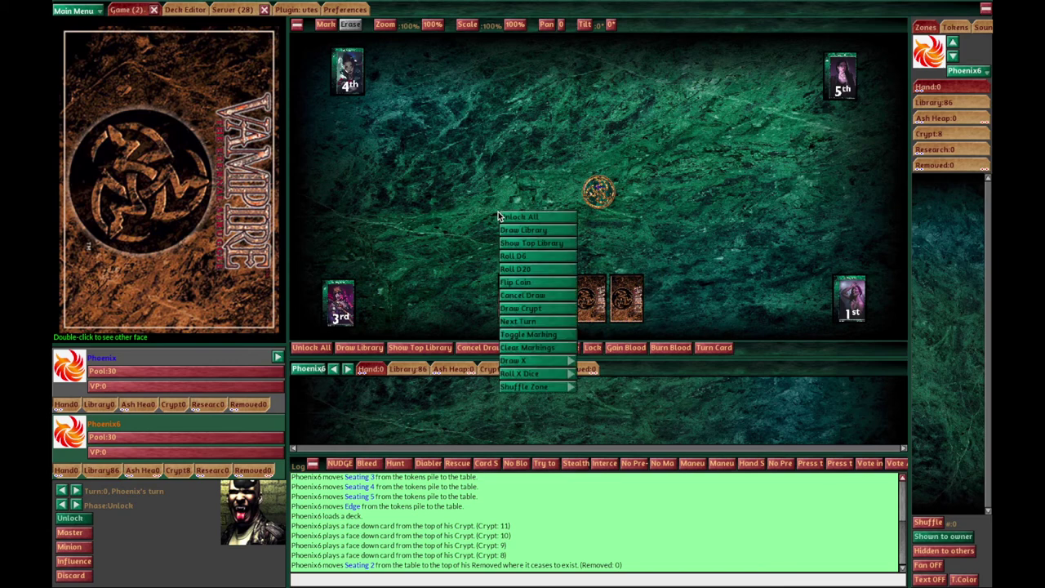
mouse_move(536, 358)
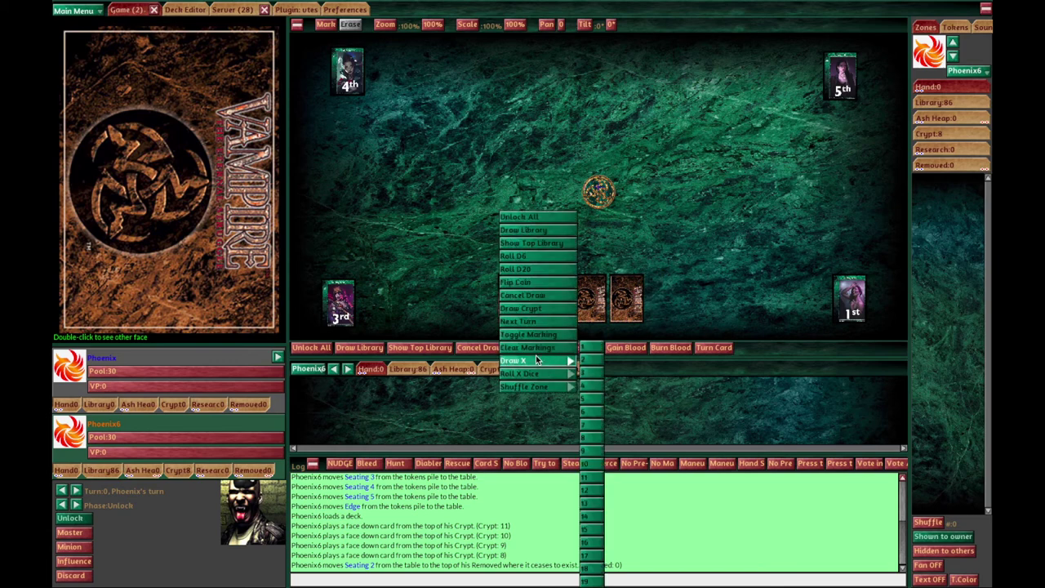
left_click(593, 424)
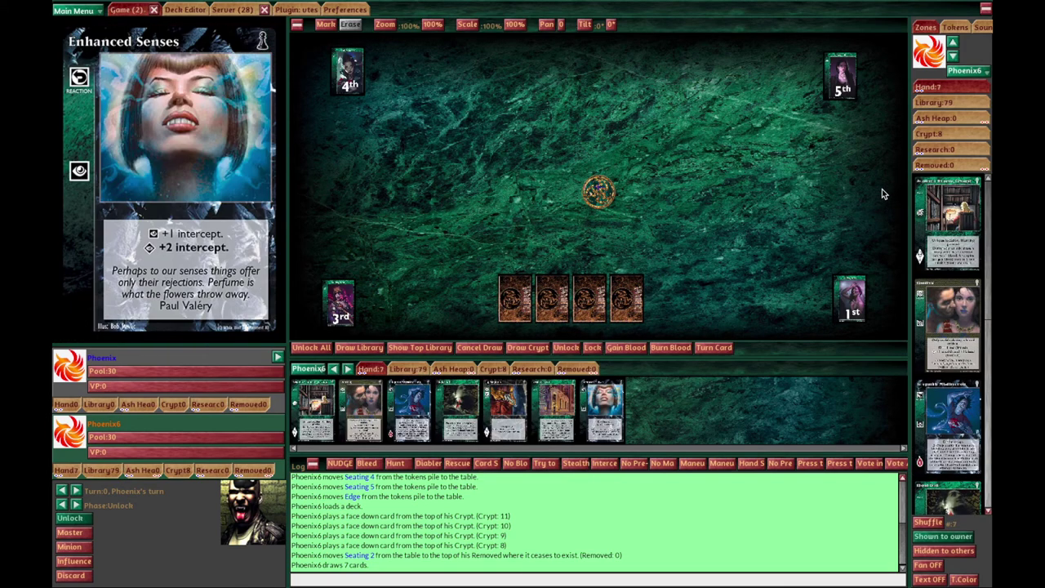
left_click(938, 119)
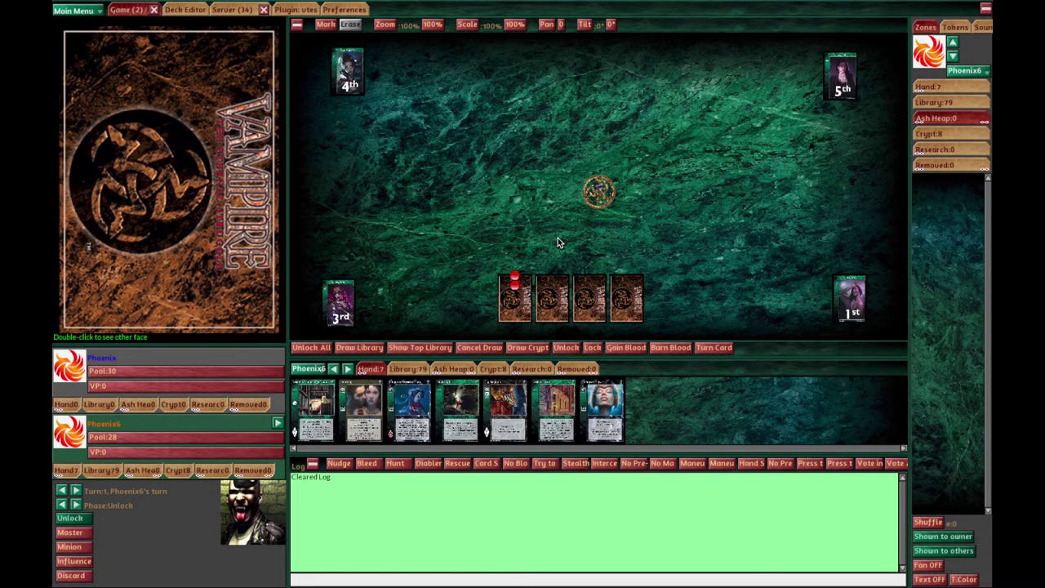
- Move 4 pool onto the first crypt card as blood and bring Muhsin Samir into play face up
left_click(516, 313)
key("b")
key("b")
key("b")
key("b")
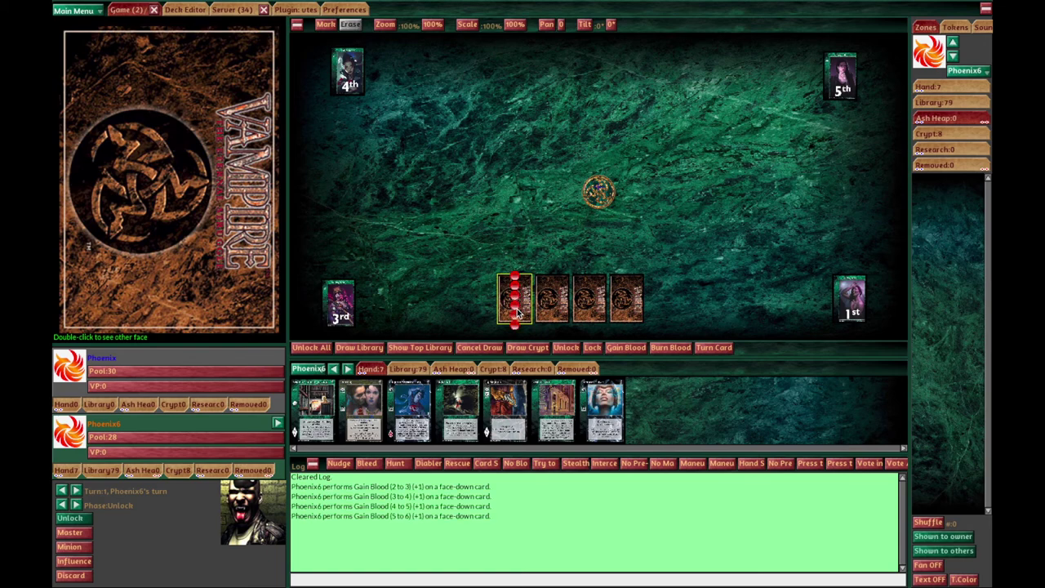
left_click(202, 443)
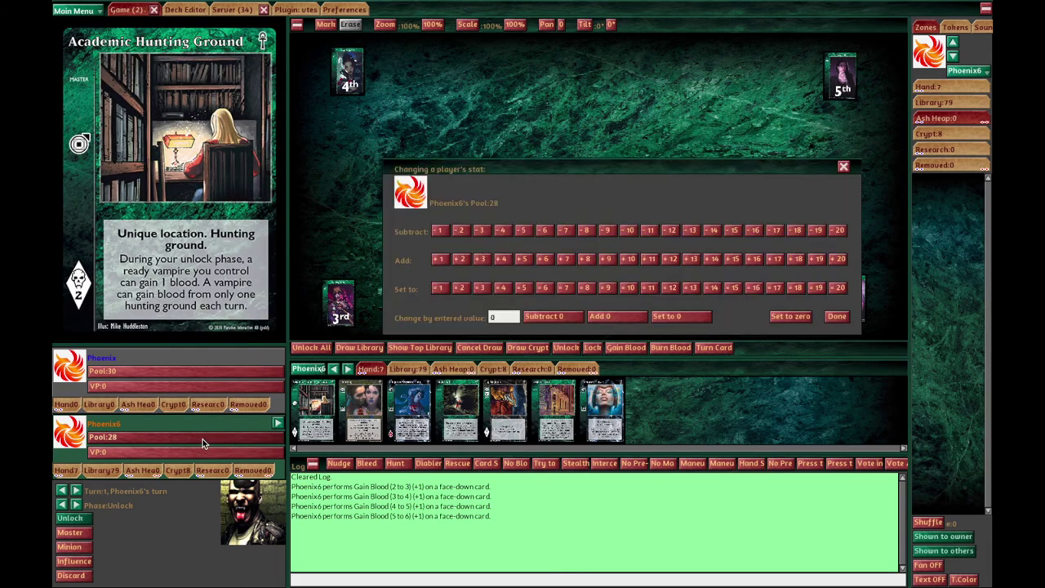
left_click(503, 231)
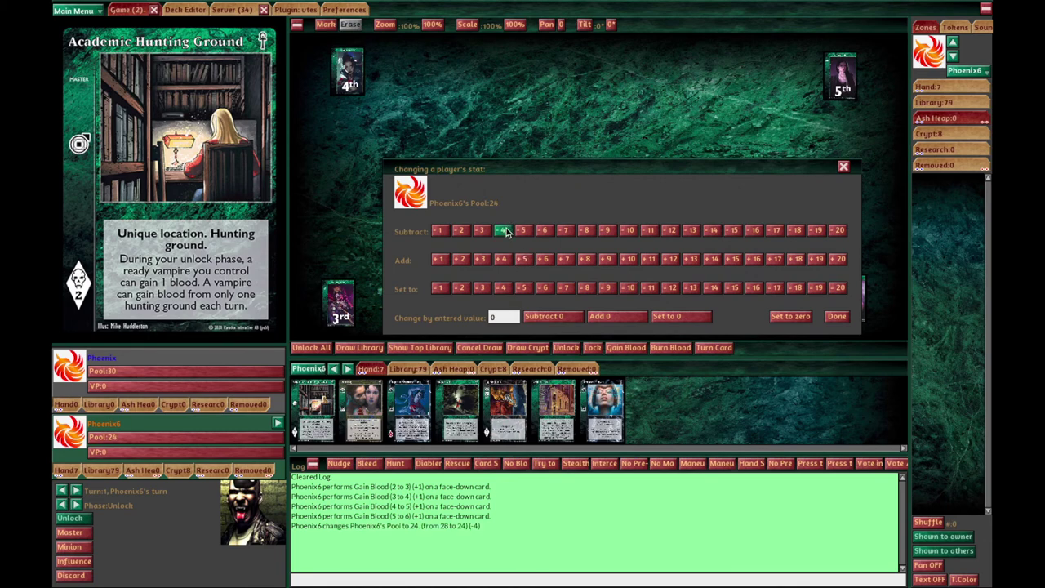
left_click(843, 167)
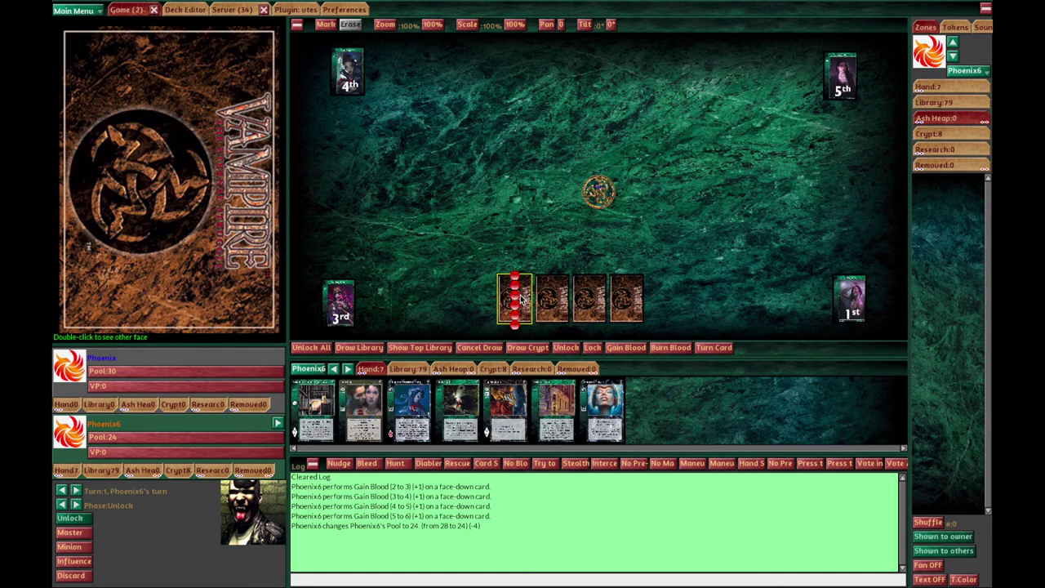
double_click(520, 300)
left_click_drag(521, 300, 521, 244)
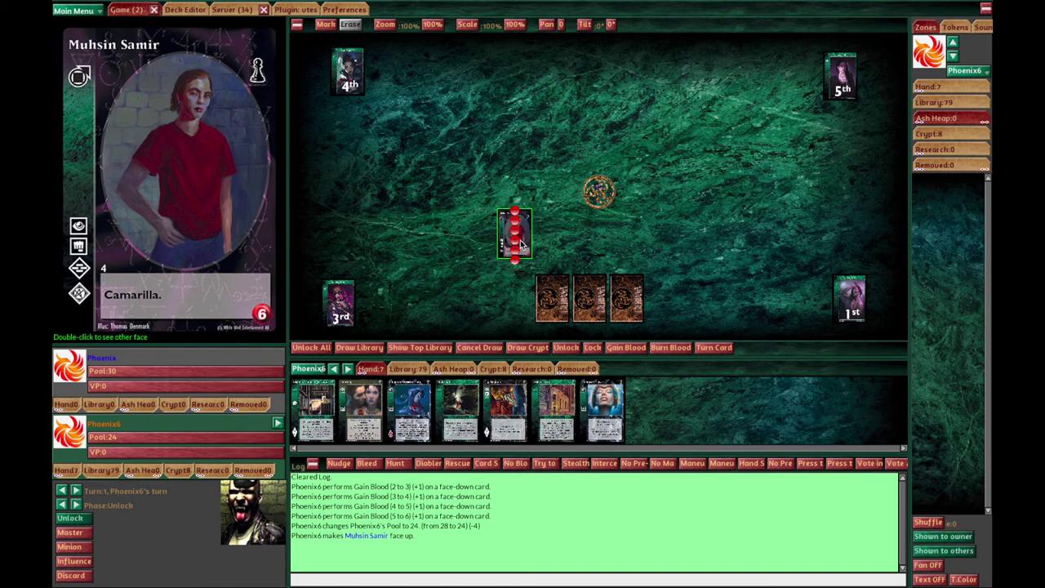
- Discard Bonding to the ash heap, draw a replacement card from the library and end the turn
left_click_drag(362, 409, 957, 319)
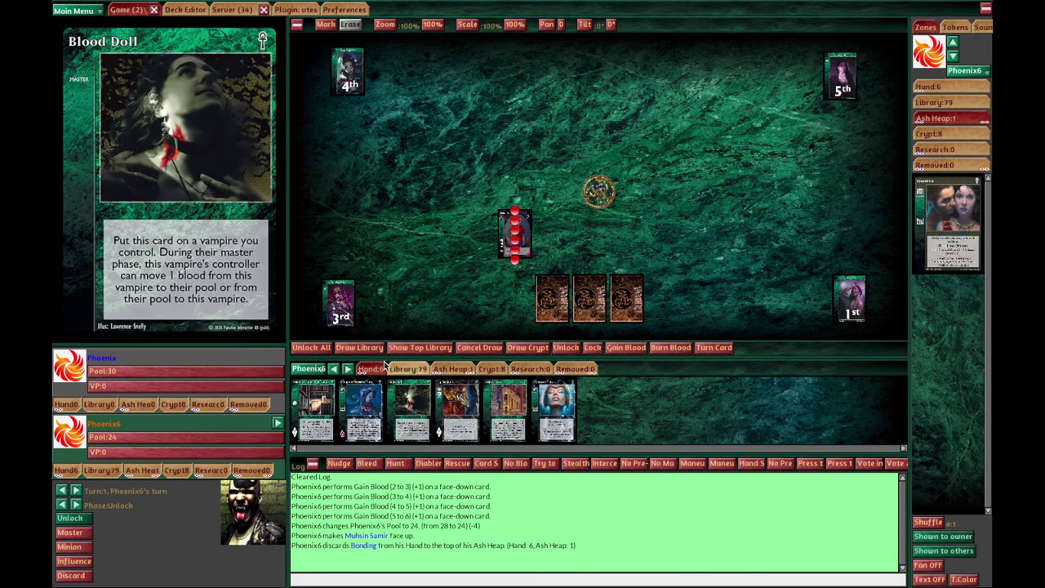
left_click(359, 348)
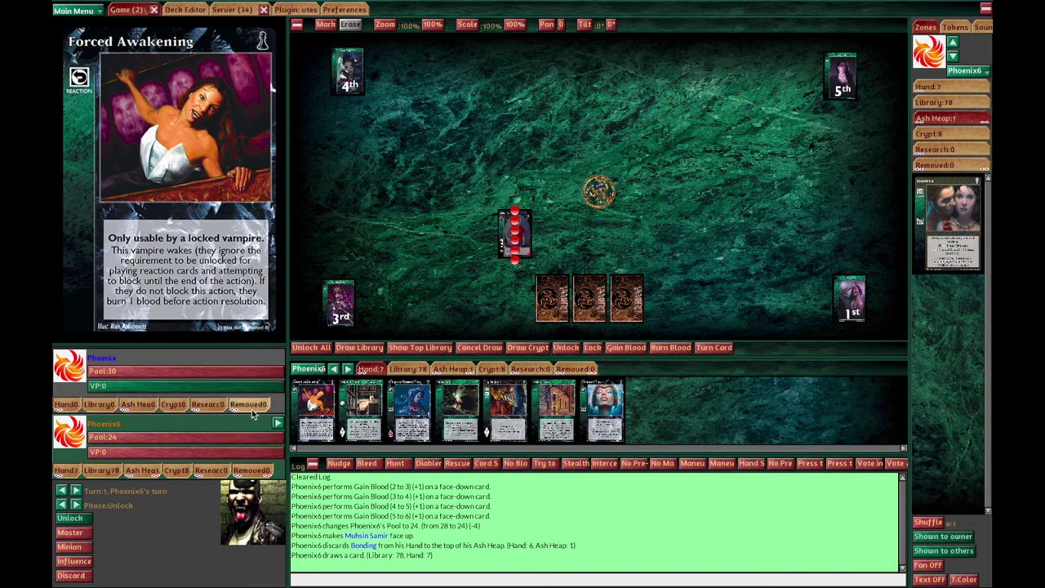
left_click(278, 424)
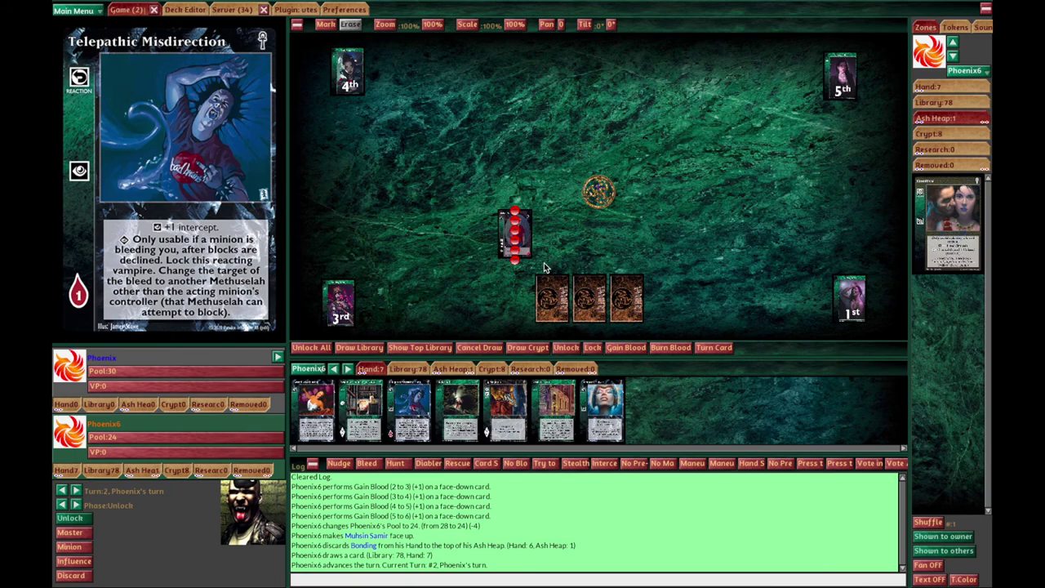
key("ctrl+Left")
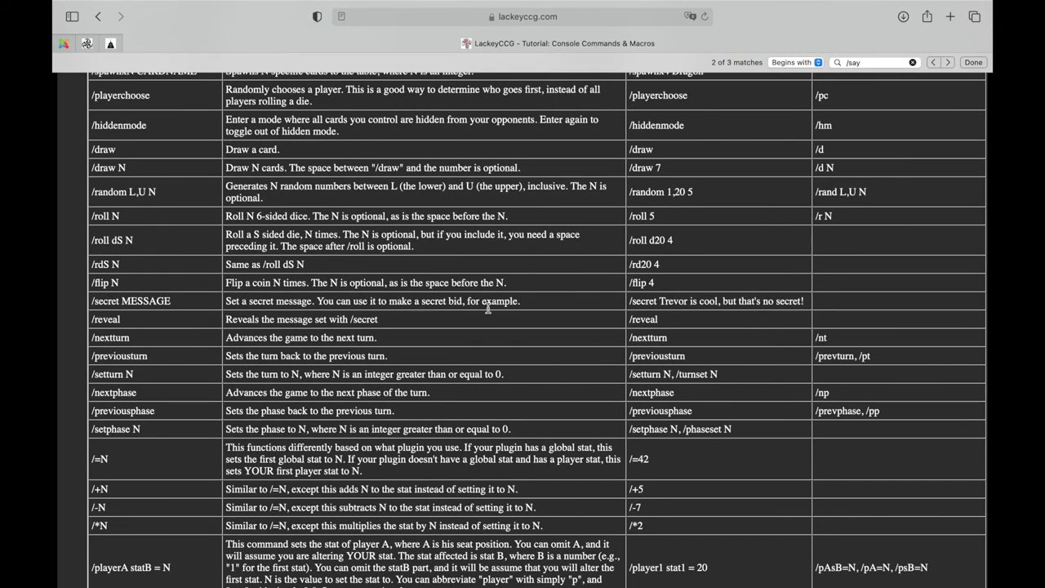
- Find and select the /+N, /-N and /*N rows in the command tutorial, then return to LackeyCCG's chat line
scroll(342, 251, "up", 6)
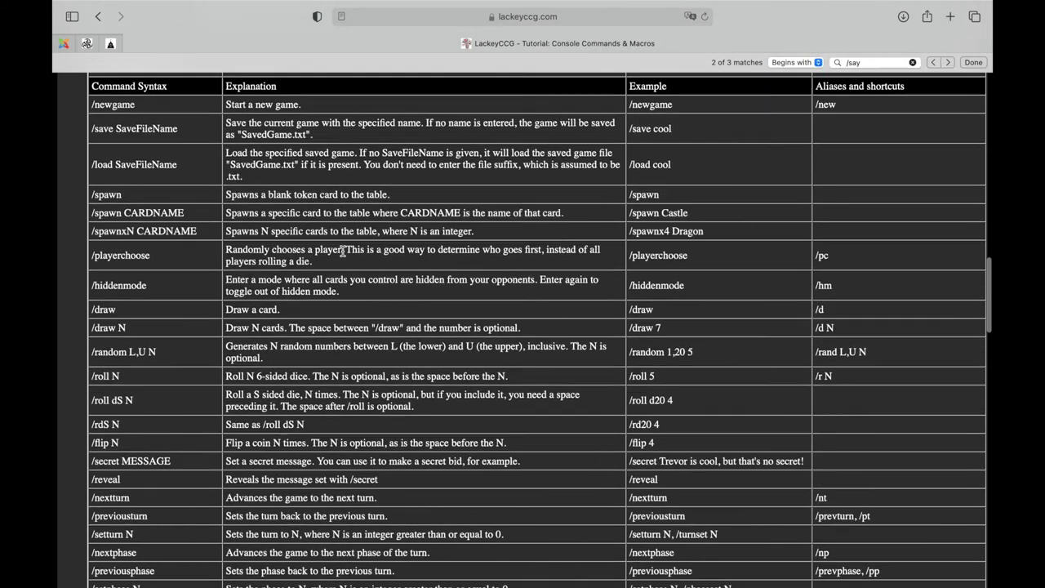
scroll(345, 415, "down", 7)
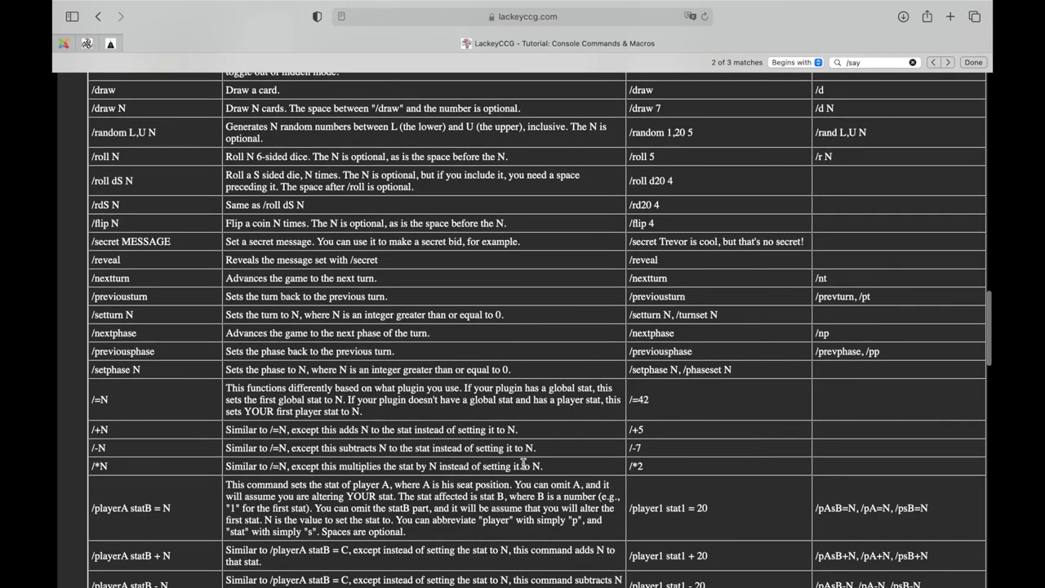
left_click_drag(542, 466, 396, 429)
scroll(359, 406, "up", 1)
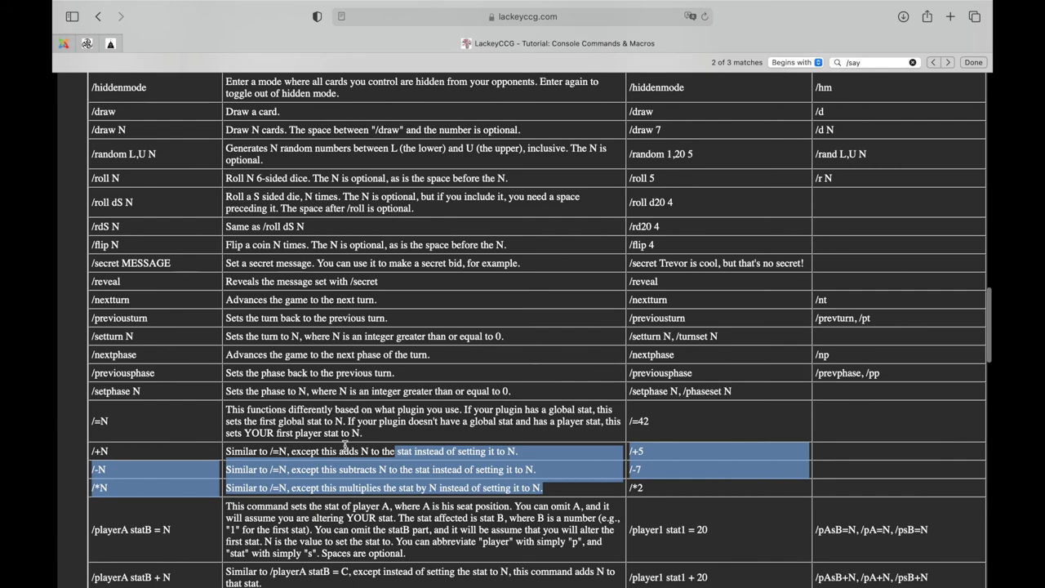
left_click(345, 445)
key("super+Tab")
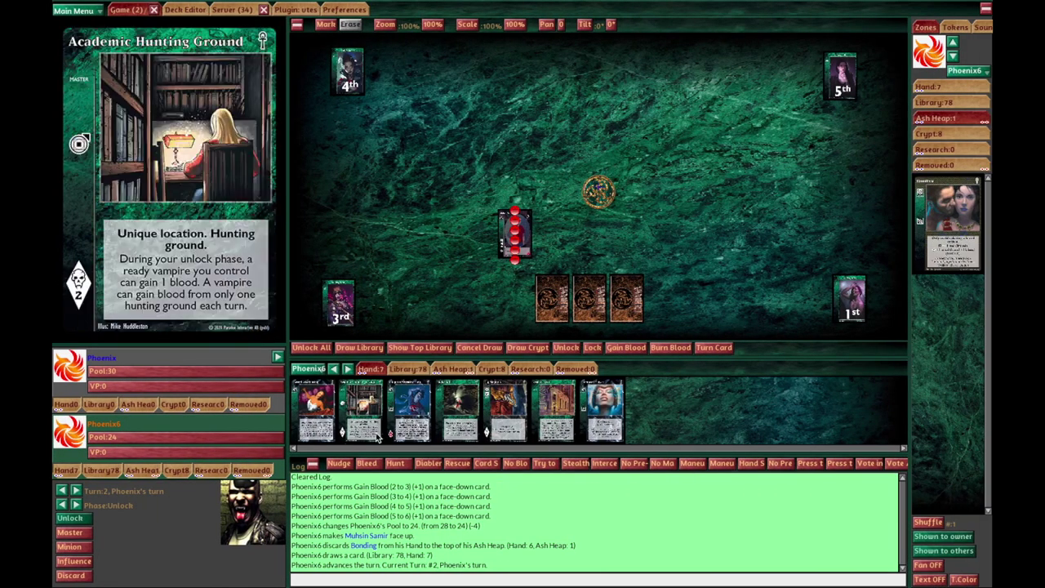
left_click(373, 582)
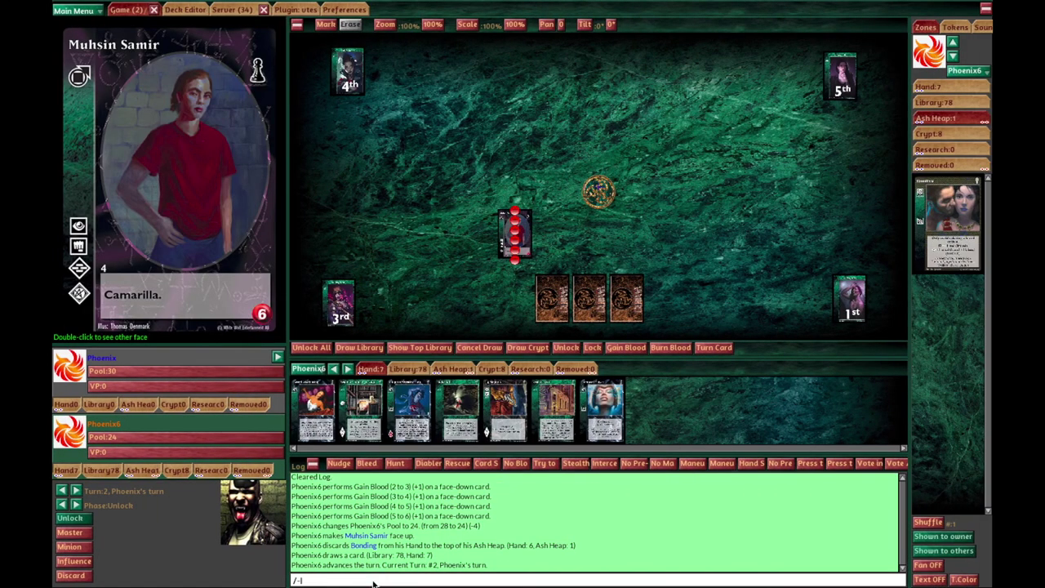
- Send /-1 in chat to lower the pool by 1 and save it as a canned macro button
type("/-1")
key("Return")
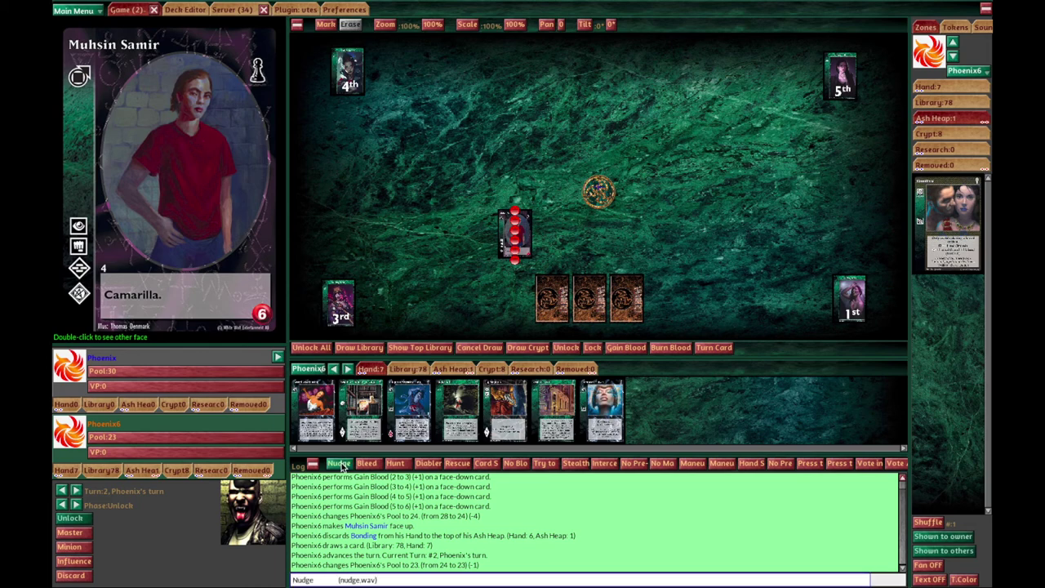
left_click(341, 464)
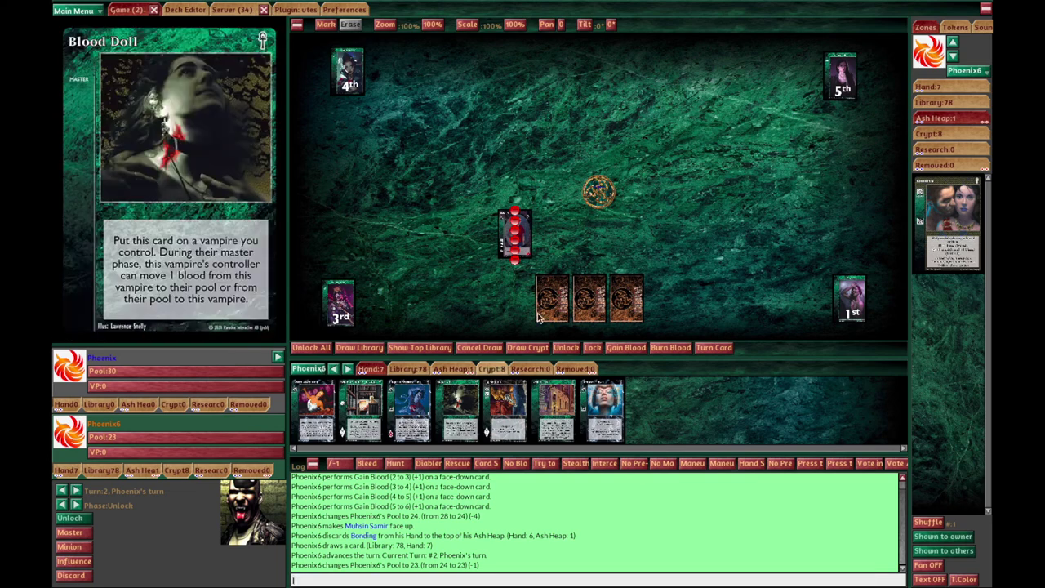
- Put 3 blood on the second face-down vampire and lower the pool to 20 with the /-1 button
key("b")
key("b")
key("b")
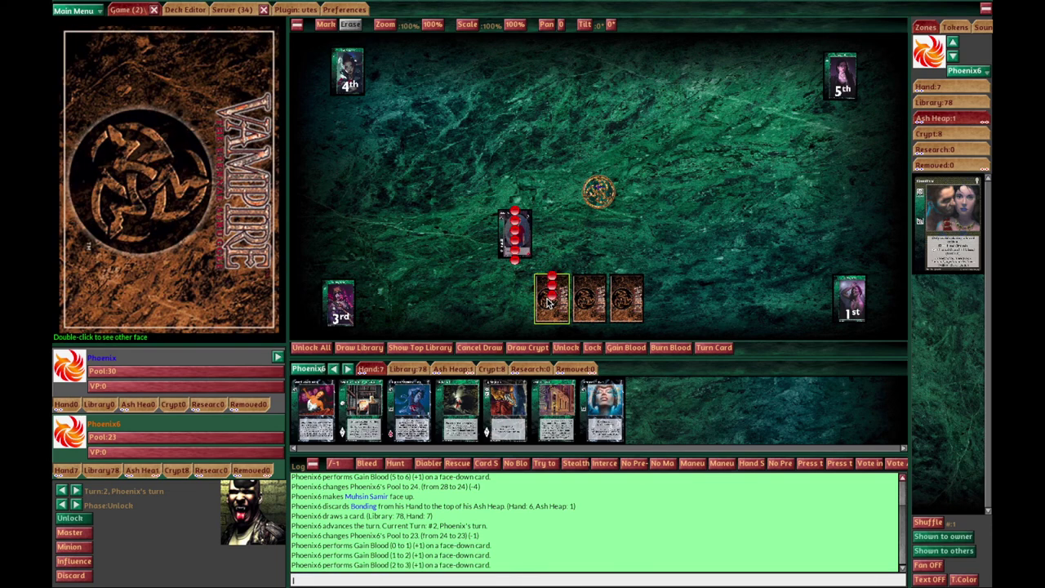
left_click(339, 464)
left_click(340, 464)
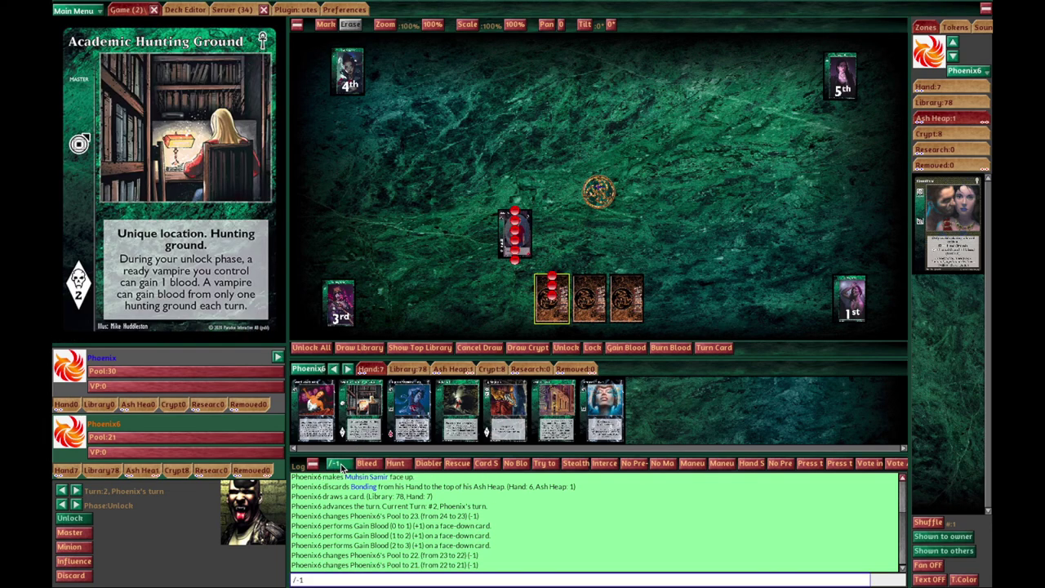
left_click(339, 463)
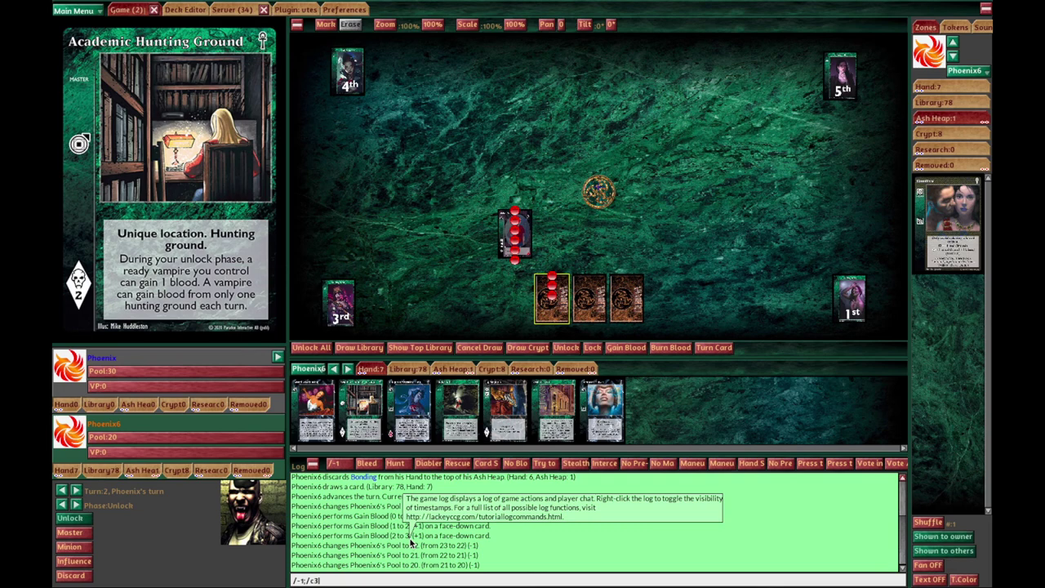
right_click(596, 308)
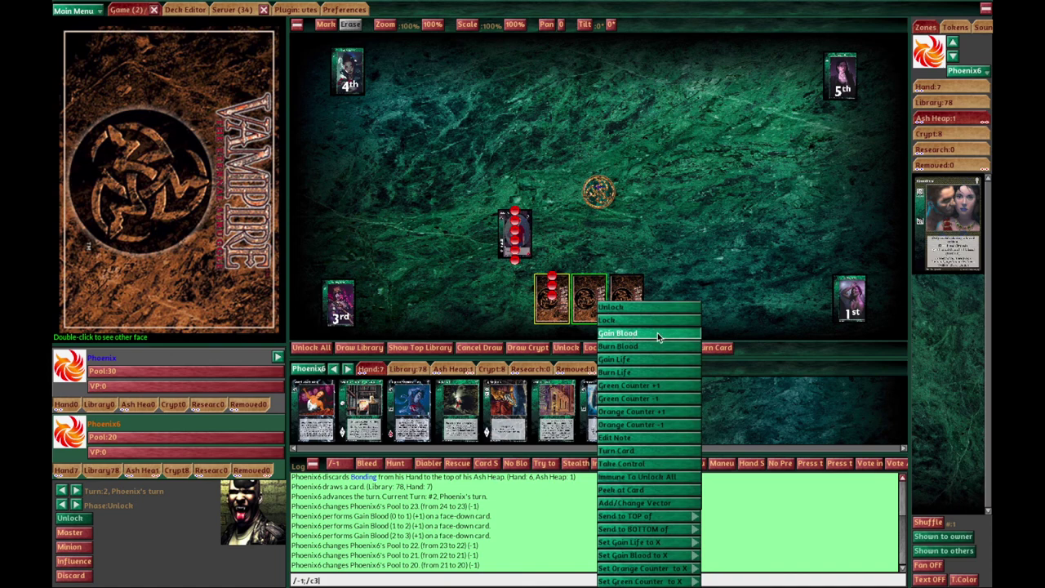
- Run the pool-to-blood macro four times on the middle crypt card (pool 20 to 16), then open Preferences
left_click(378, 582)
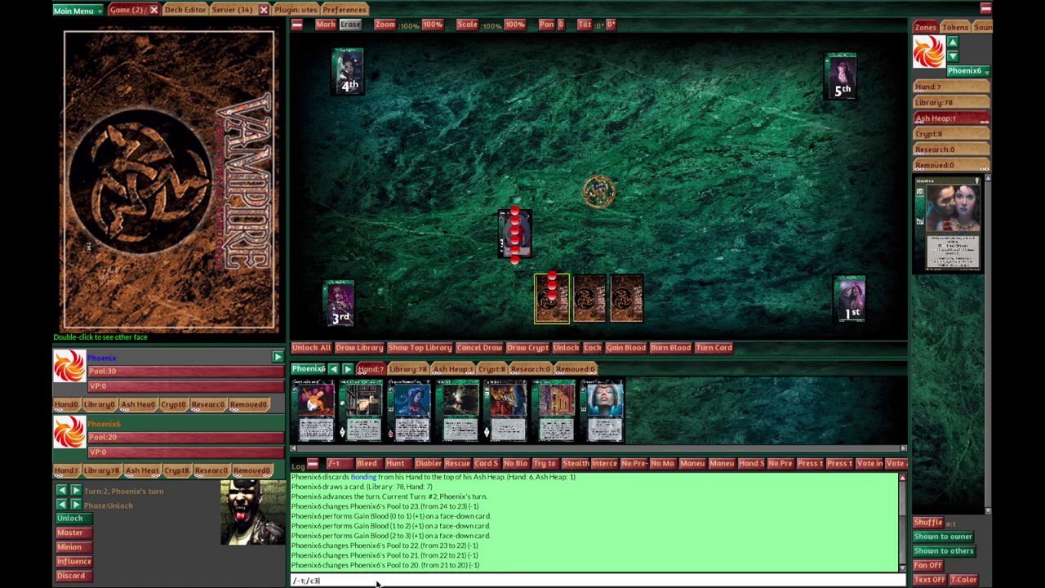
left_click(343, 467)
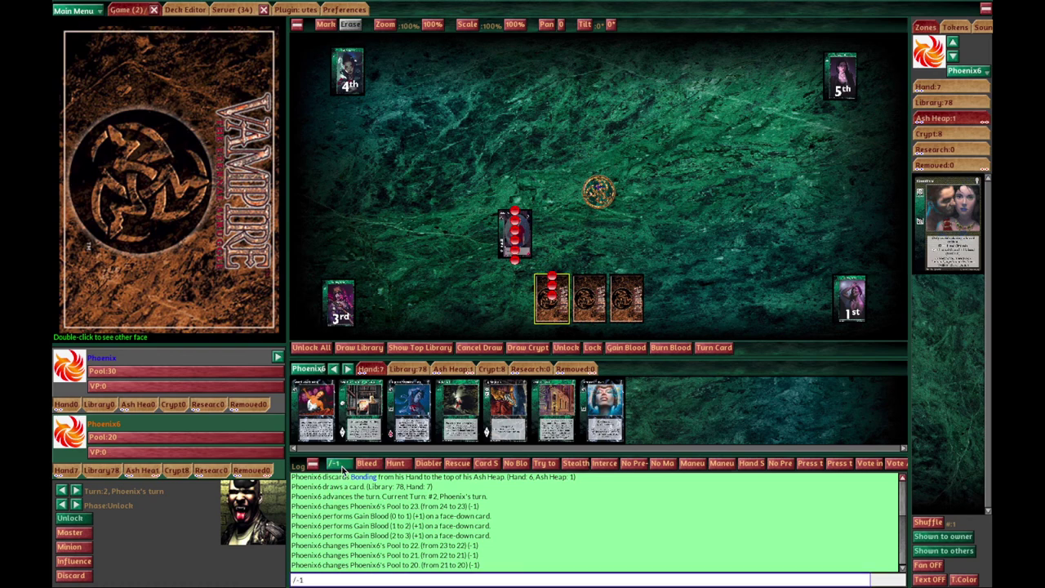
left_click(592, 308)
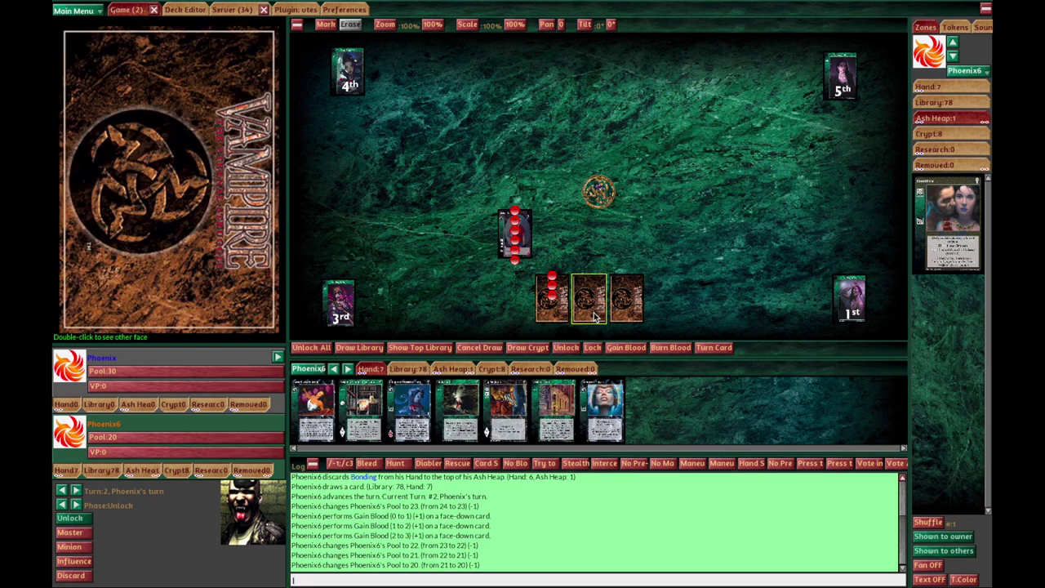
left_click(341, 465)
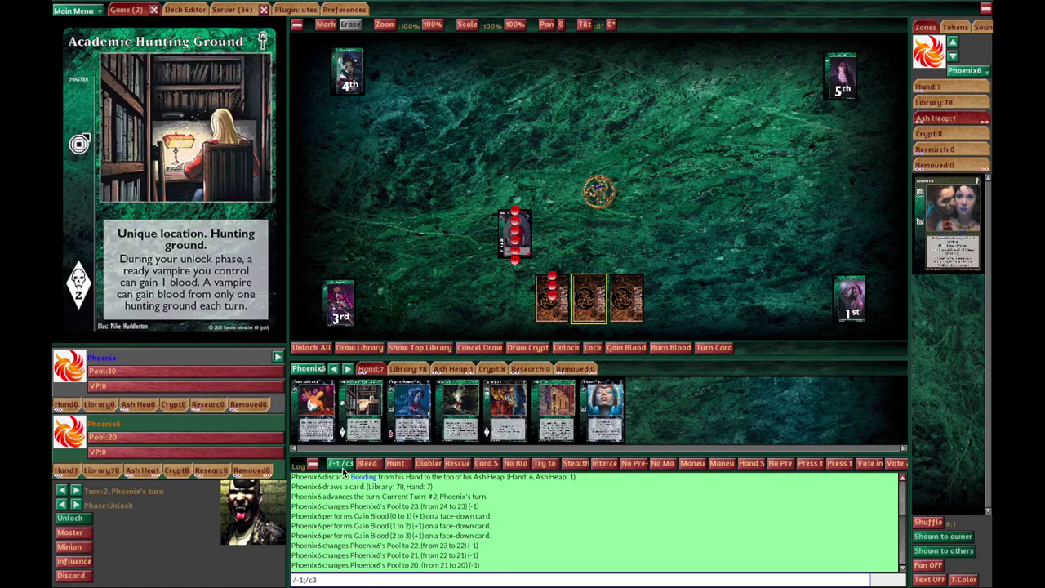
left_click(343, 468)
left_click(343, 468)
left_click(342, 465)
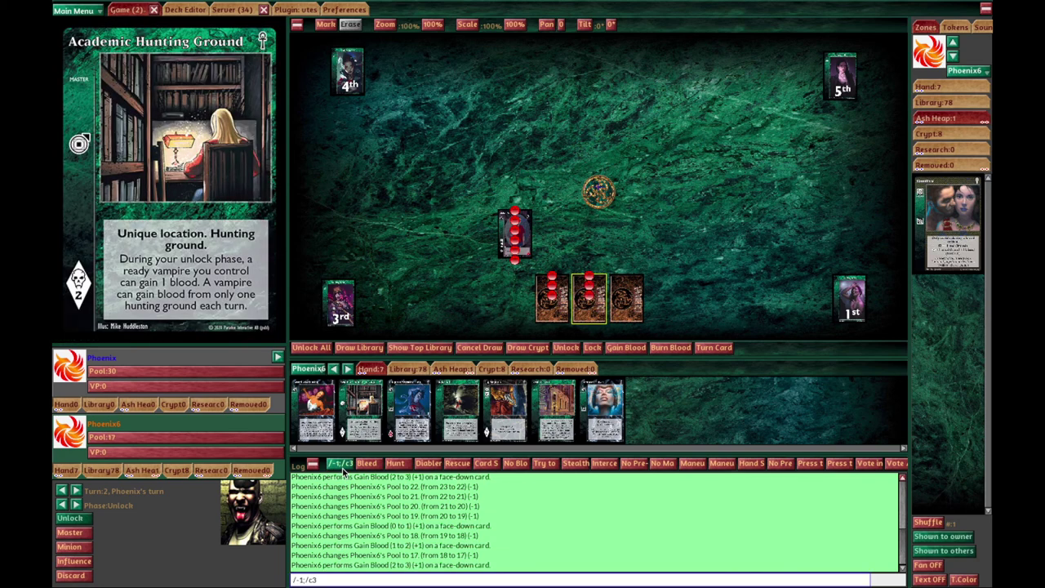
left_click(342, 465)
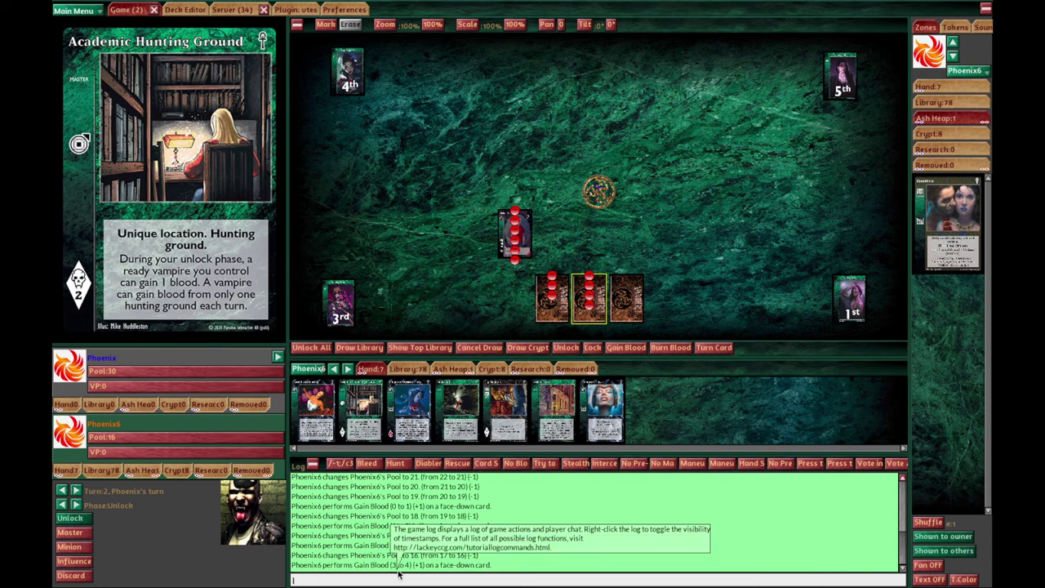
left_click(344, 9)
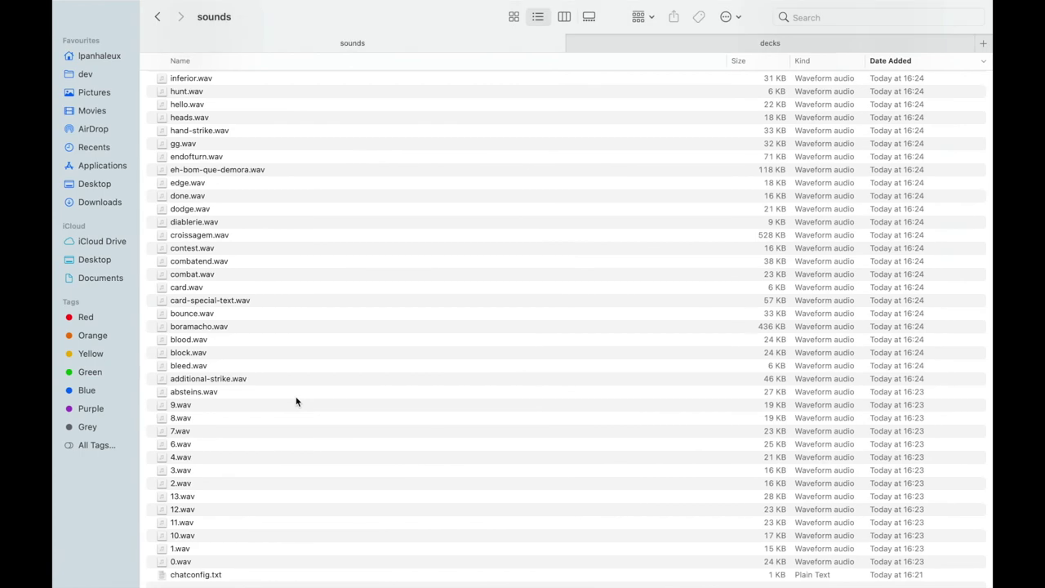
- Go back to the vtes plugin folder in Finder and open its sounds folder of .wav clips
scroll(254, 201, "up", 5)
scroll(254, 201, "down", 5)
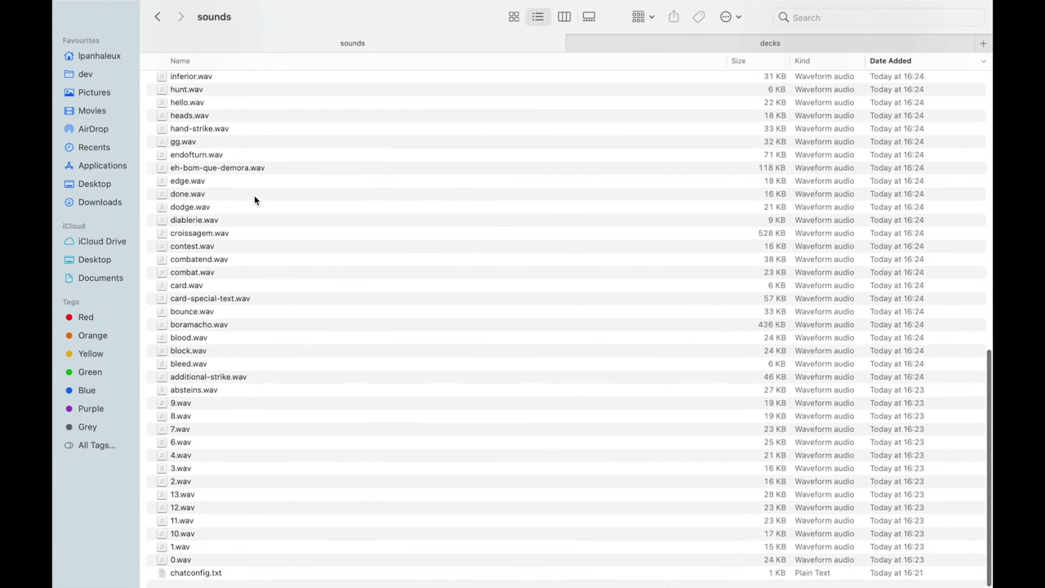
left_click(159, 20)
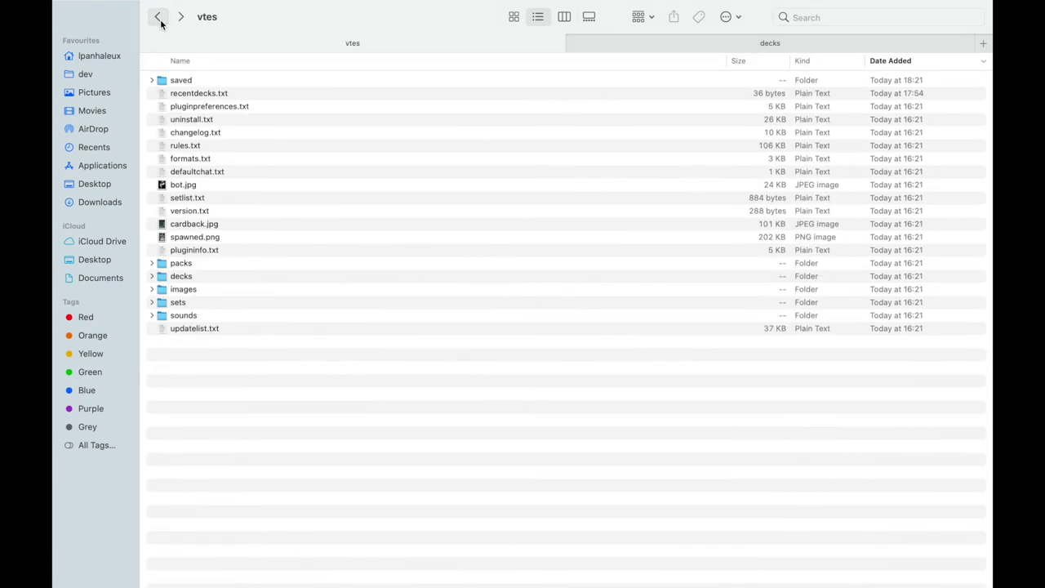
left_click(191, 319)
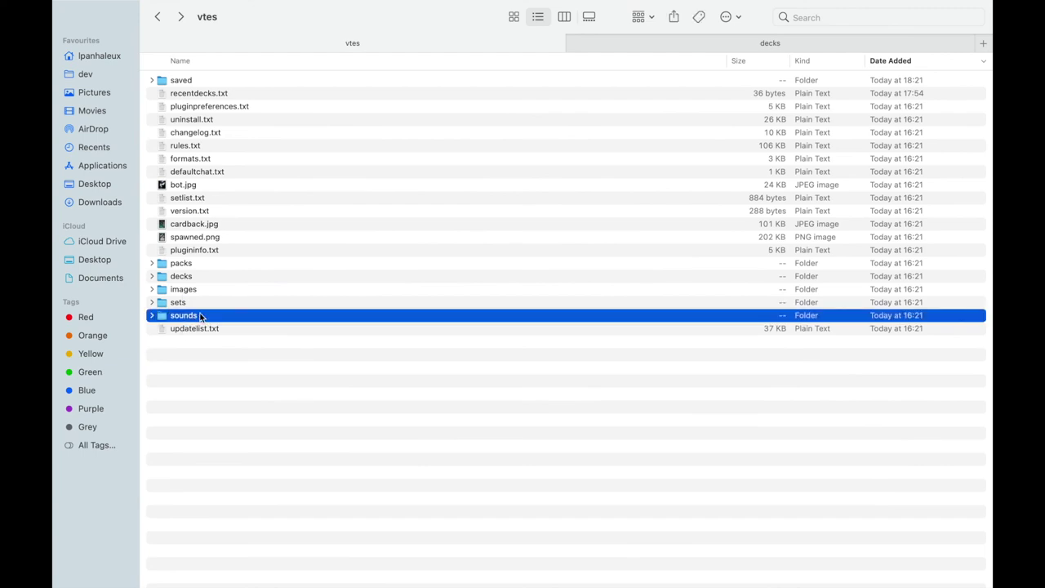
double_click(201, 317)
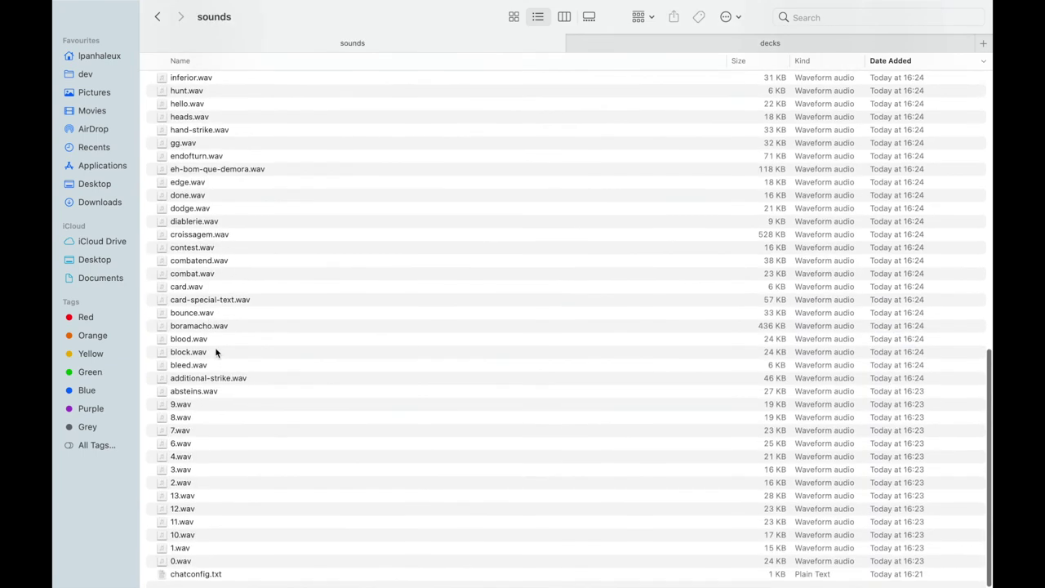